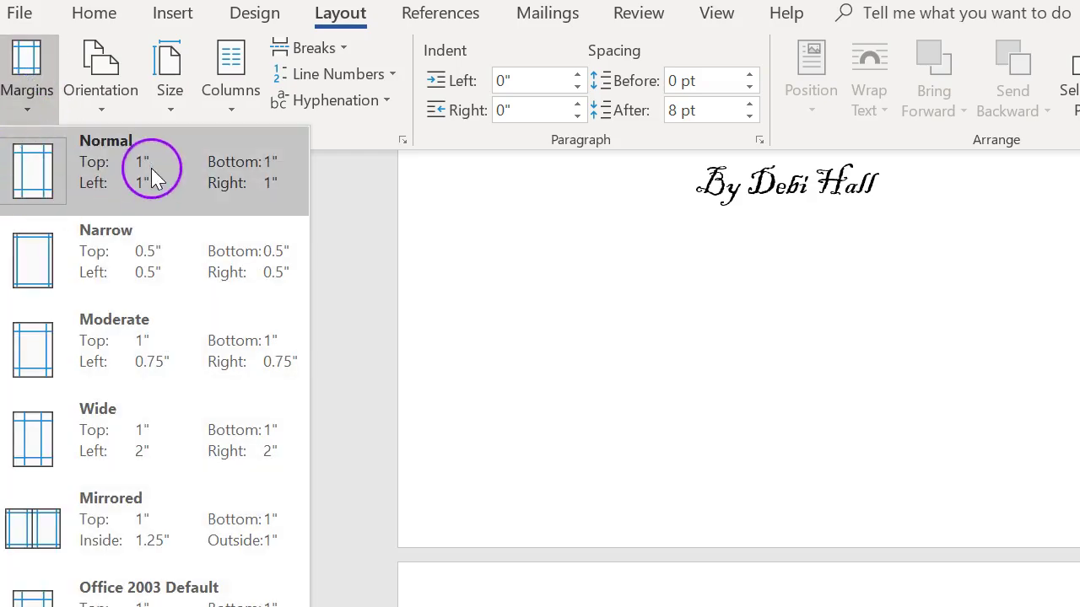
Apply the Normal page margins of 1 inch on all sides and look at the available fonts
{"action": "left_click", "coordinate": [47, 187]}
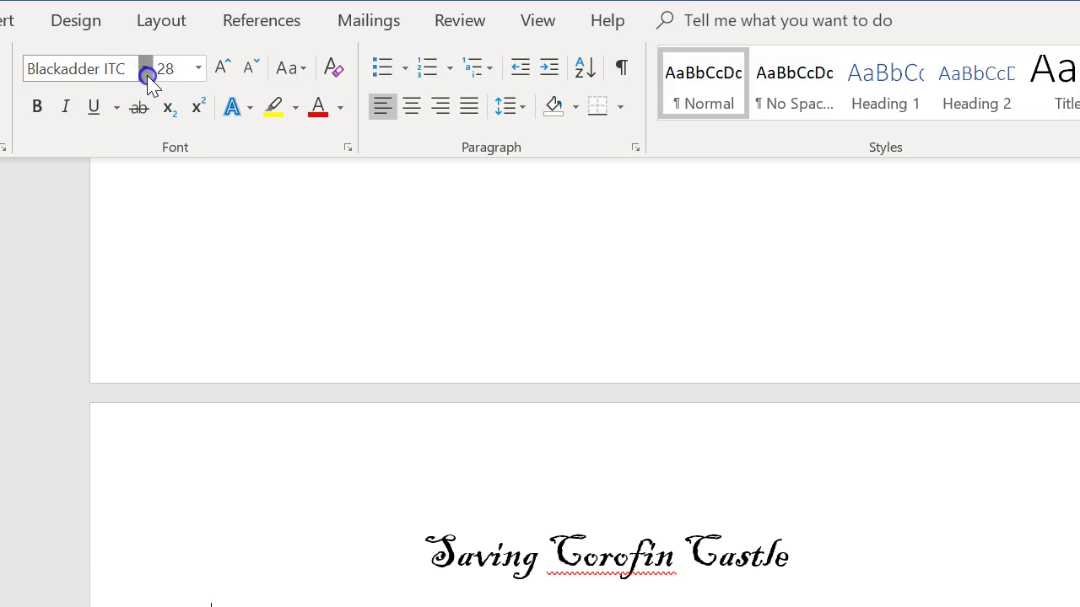
{"action": "left_click", "coordinate": [144, 67]}
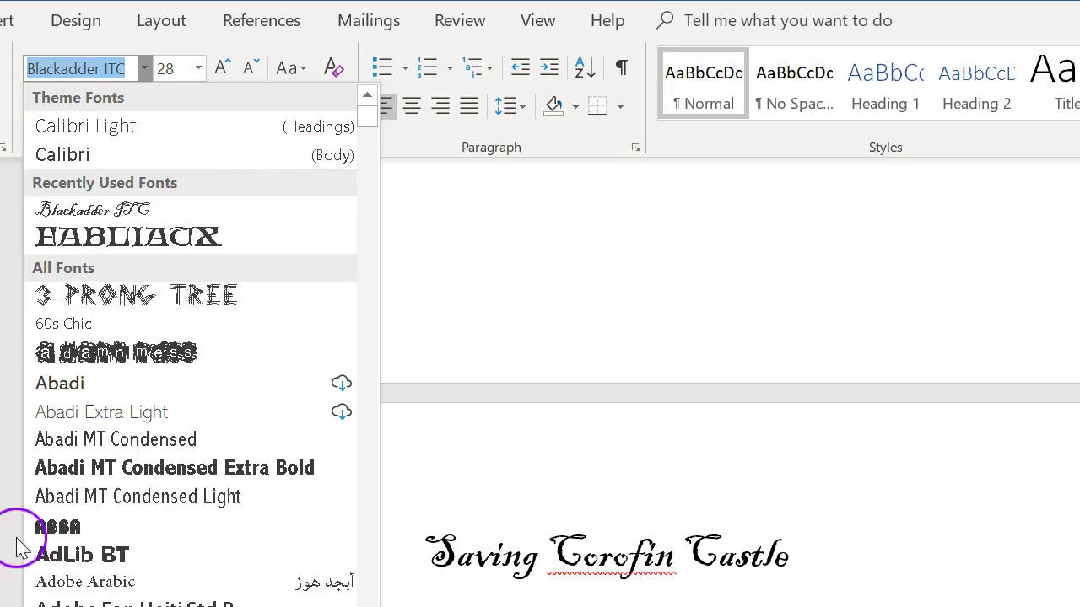
{"action": "key", "text": "Escape"}
{"action": "key", "text": "Down"}
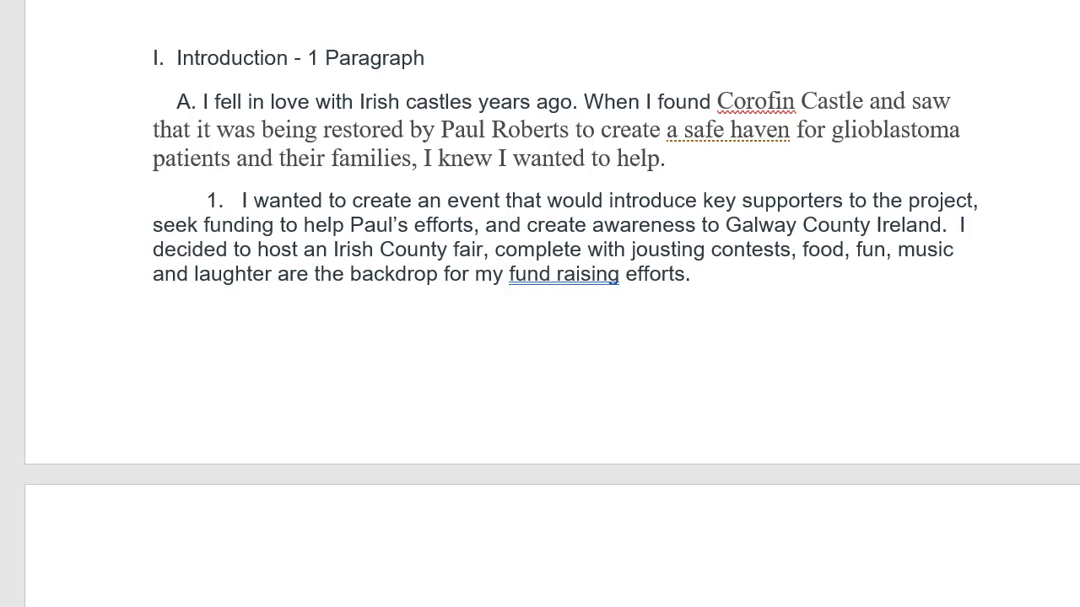
Copy the outline paragraph starting "I fell in love with Irish castles" and paste it under the Saving Corofin Castle title in Document1
{"action": "left_click", "coordinate": [203, 96]}
{"action": "left_click_drag", "start_coordinate": [209, 101], "coordinate": [644, 148]}
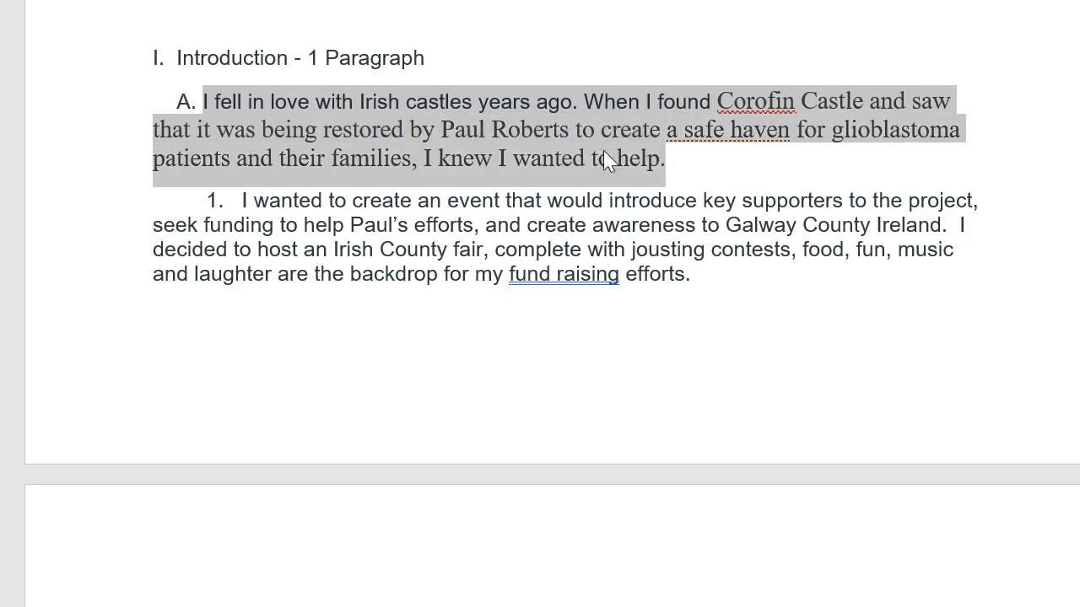
{"action": "right_click", "coordinate": [393, 115]}
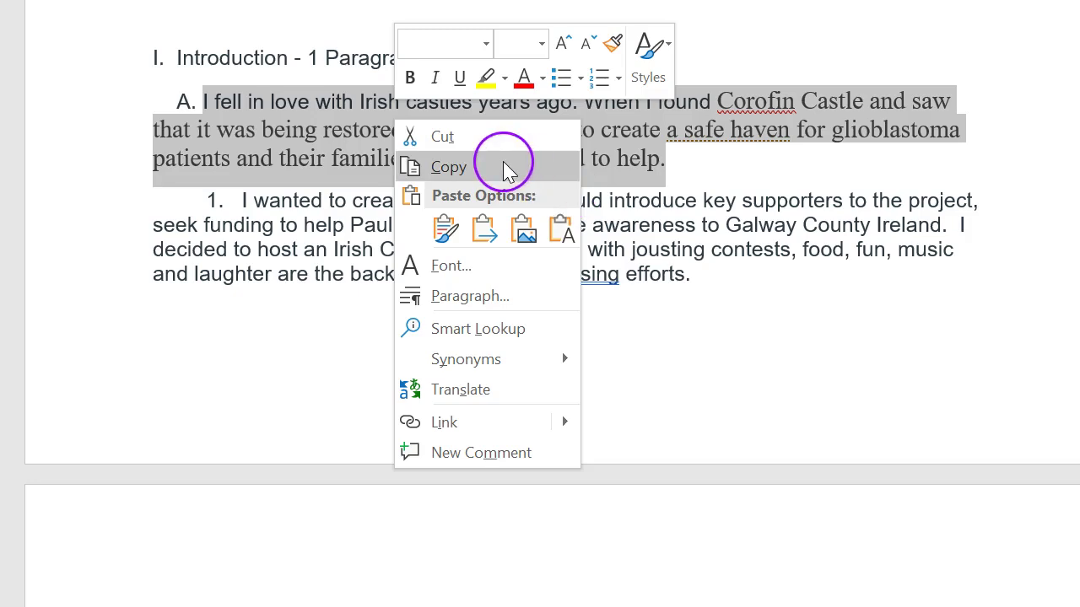
{"action": "left_click", "coordinate": [506, 169]}
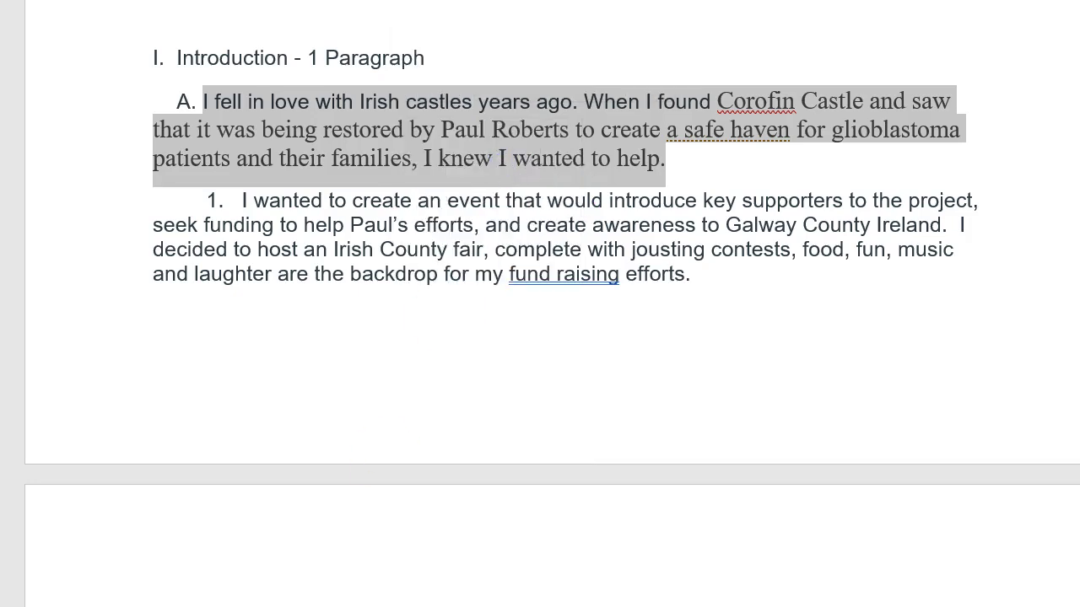
{"action": "mouse_move", "coordinate": [615, 606]}
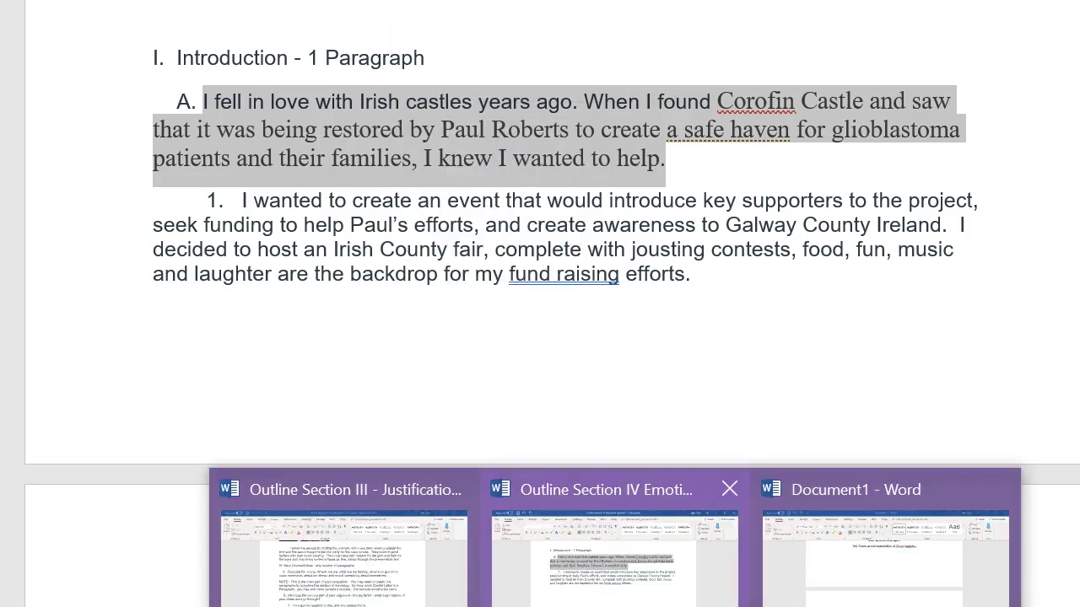
{"action": "left_click", "coordinate": [885, 540]}
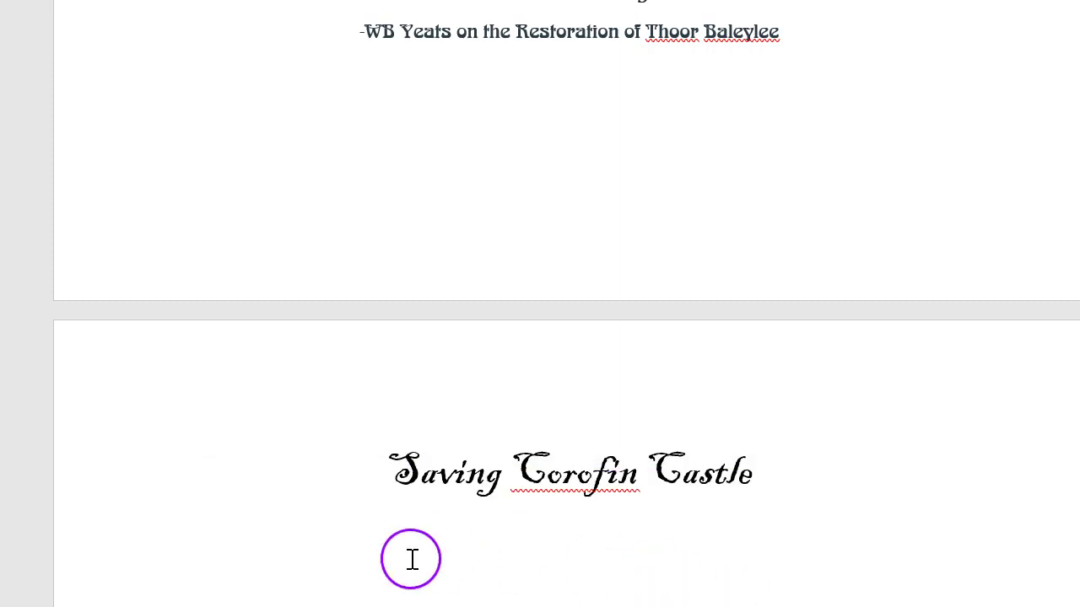
{"action": "key", "text": "ctrl+v"}
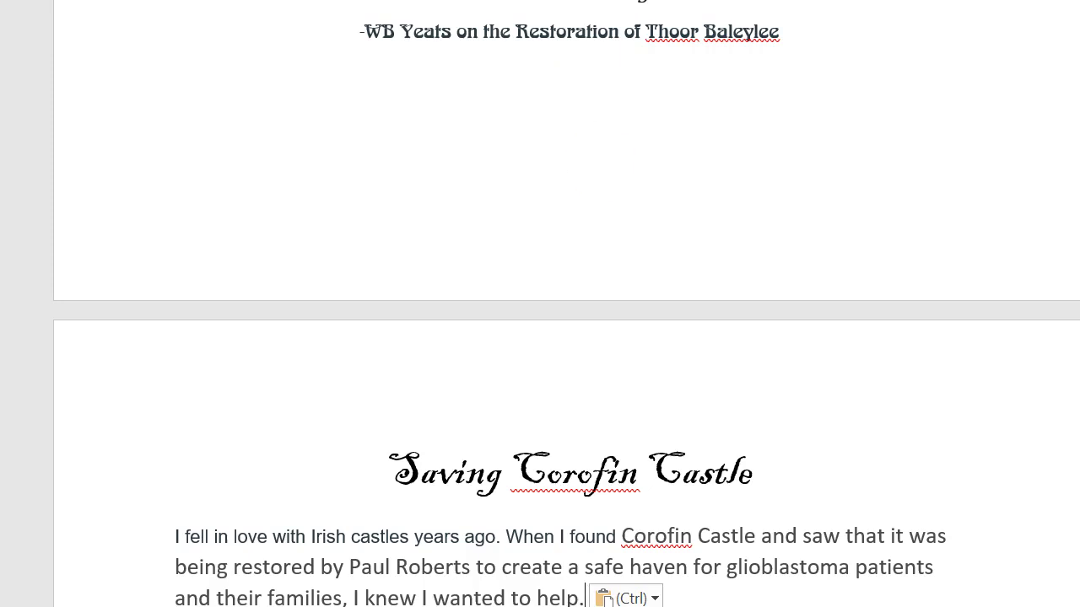
Copy the outline's numbered paragraph starting "I wanted to create an event" from the Section IV document and return to Document1
{"action": "mouse_move", "coordinate": [615, 606]}
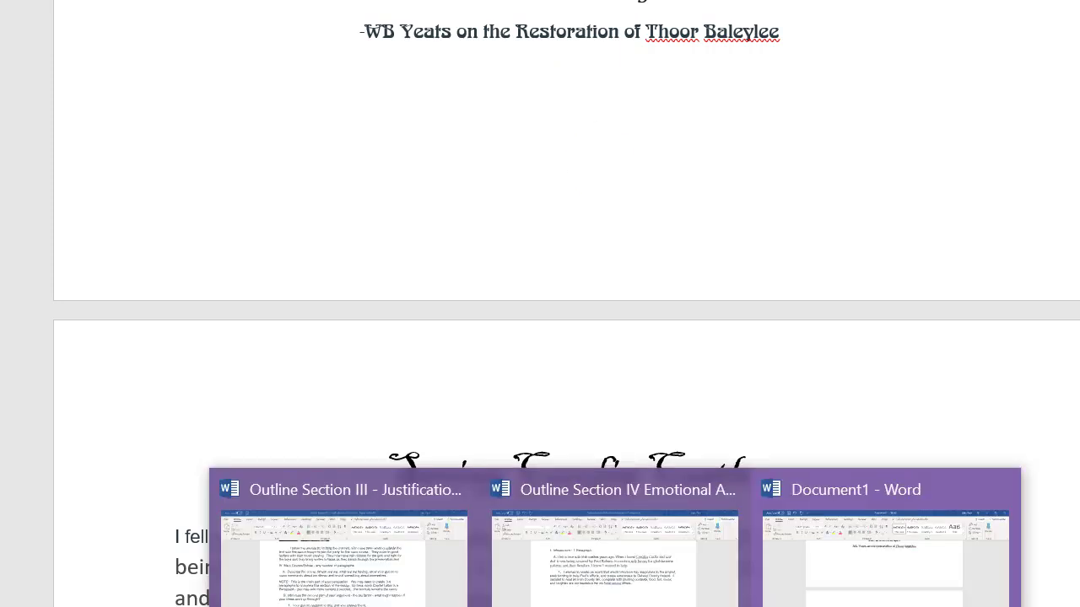
{"action": "left_click", "coordinate": [560, 581]}
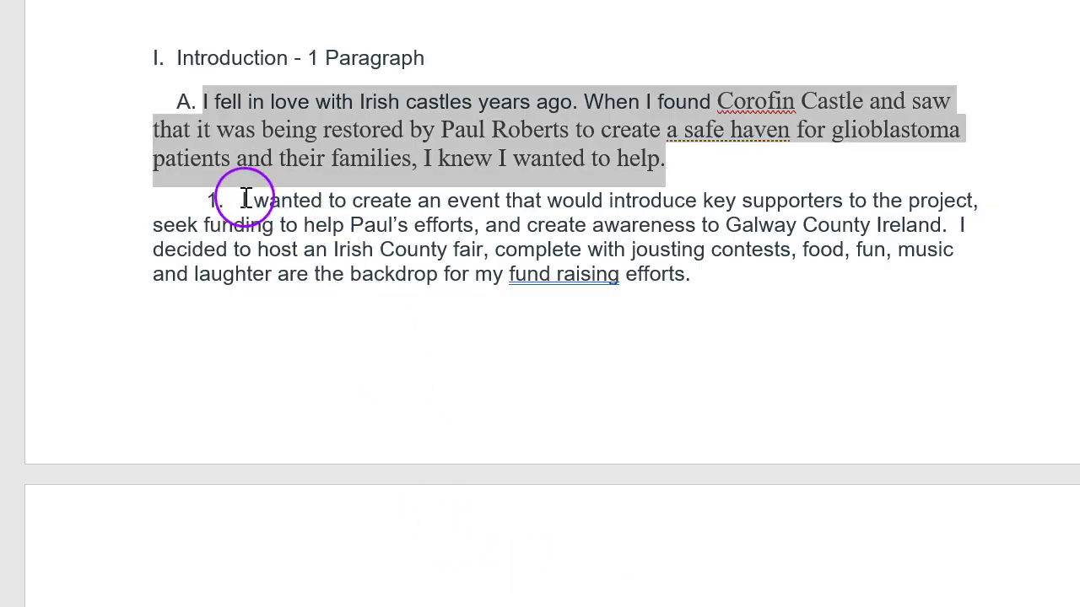
{"action": "left_click_drag", "start_coordinate": [244, 199], "coordinate": [650, 273]}
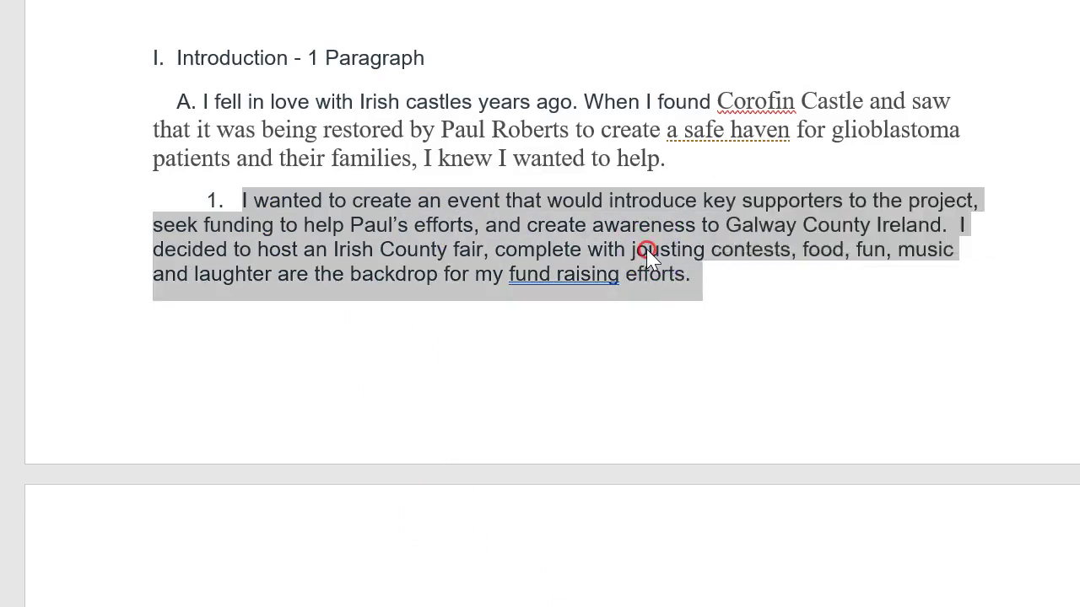
{"action": "right_click", "coordinate": [647, 251]}
{"action": "left_click", "coordinate": [682, 292]}
{"action": "left_click", "coordinate": [615, 606]}
{"action": "left_click", "coordinate": [759, 591]}
{"action": "mouse_move", "coordinate": [615, 549]}
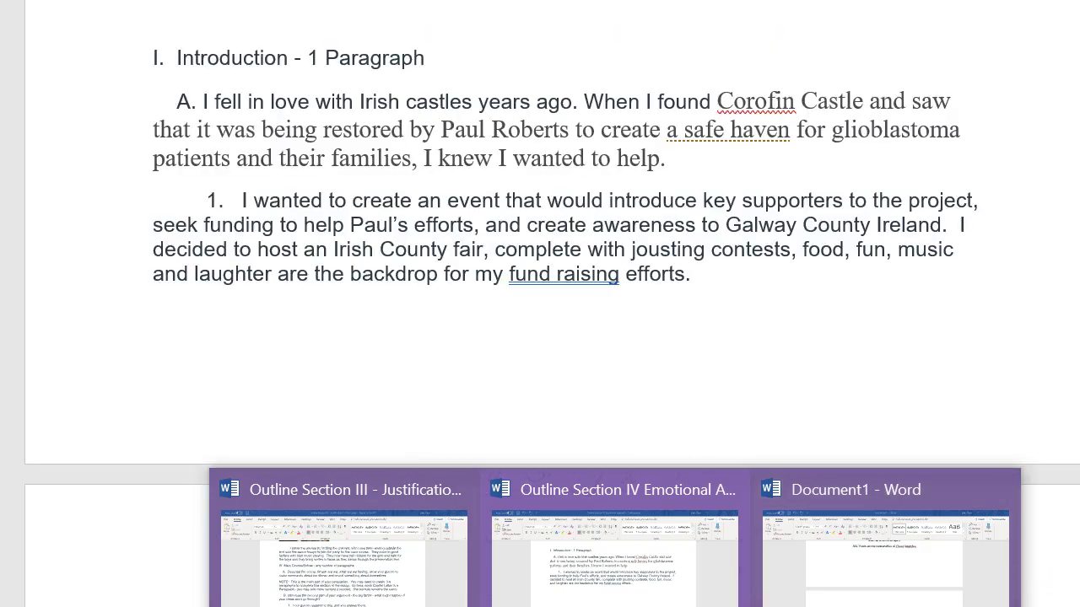
{"action": "mouse_move", "coordinate": [699, 530]}
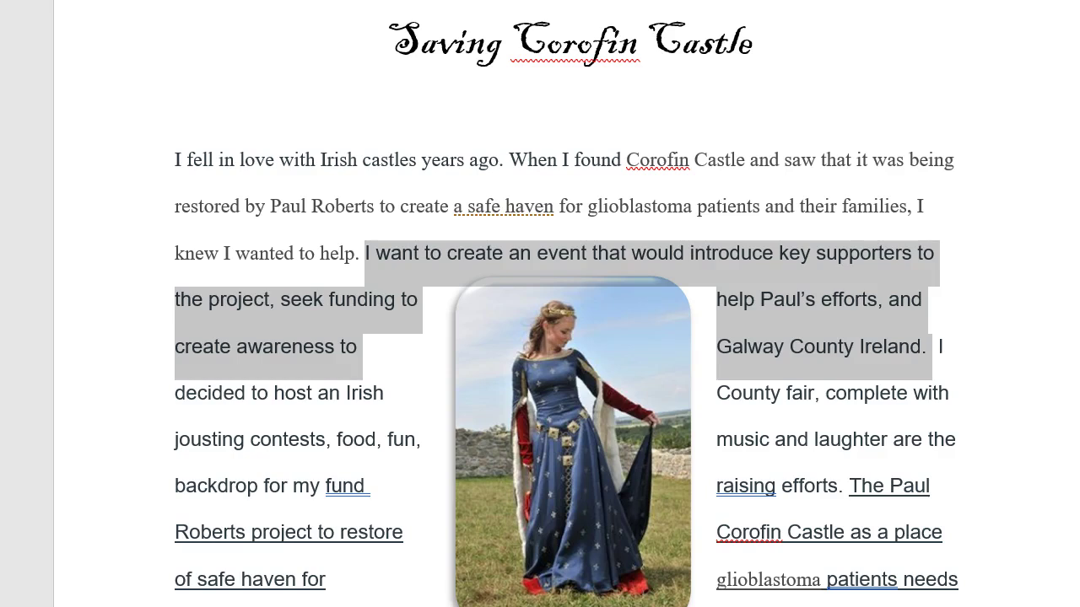
Read through the assembled draft, checking how the text flows around the pictures and across the pages
{"action": "scroll", "coordinate": [566, 363], "scroll_direction": "up", "scroll_amount": 3}
{"action": "scroll", "coordinate": [566, 363], "scroll_direction": "down", "scroll_amount": 5}
{"action": "scroll", "coordinate": [565, 304], "scroll_direction": "down", "scroll_amount": 10}
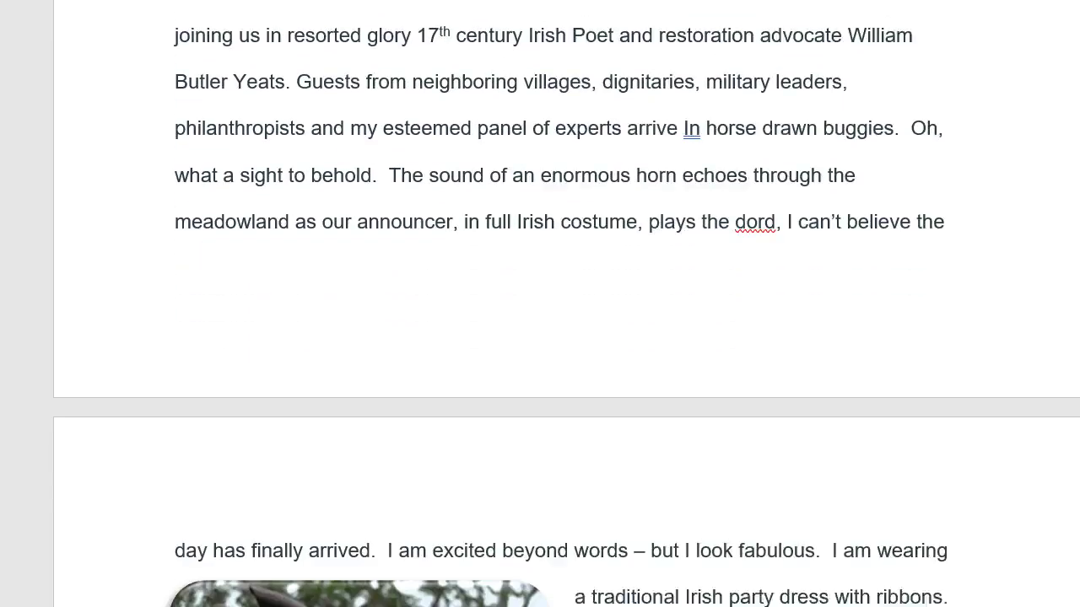
{"action": "scroll", "coordinate": [565, 303], "scroll_direction": "down", "scroll_amount": 4}
{"action": "scroll", "coordinate": [566, 304], "scroll_direction": "up", "scroll_amount": 1}
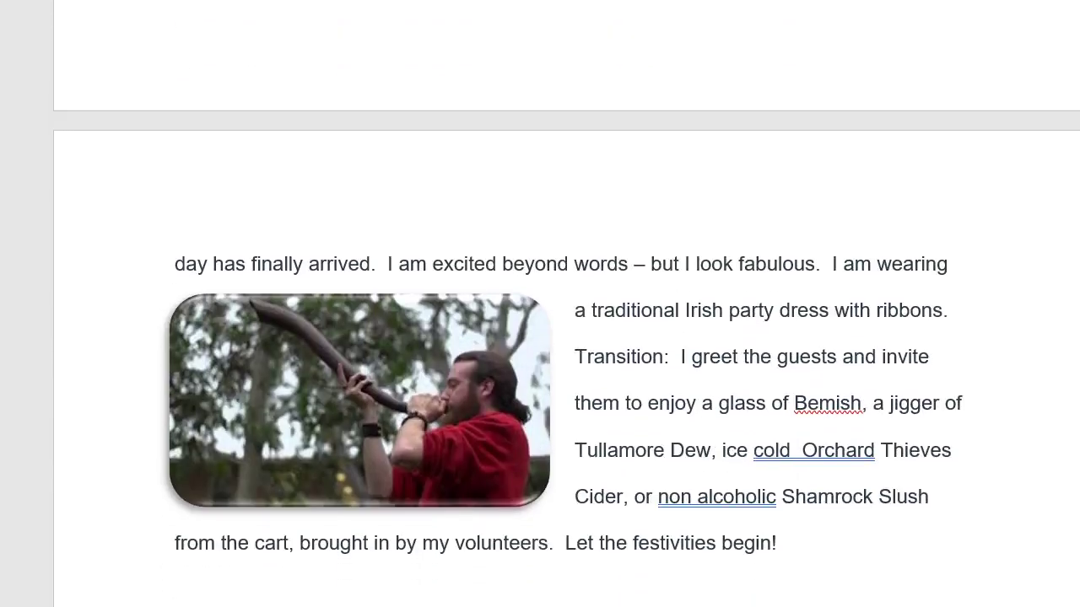
{"action": "scroll", "coordinate": [565, 304], "scroll_direction": "up", "scroll_amount": 9}
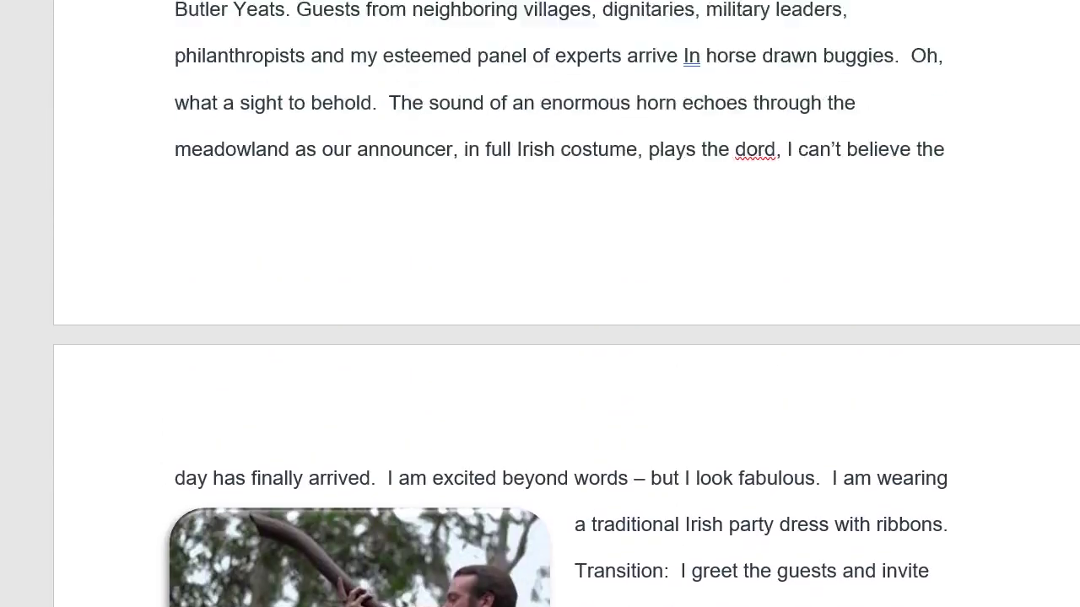
{"action": "scroll", "coordinate": [565, 303], "scroll_direction": "up", "scroll_amount": 3}
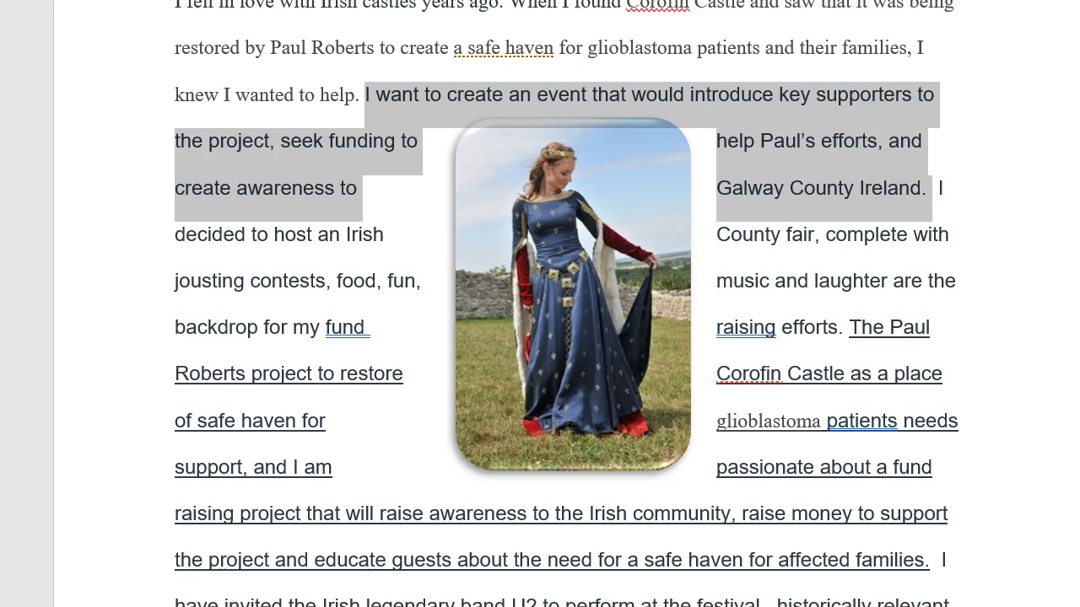
Change "decided" to "decide" in the first paragraph's sentence about hosting an Irish County fair
{"action": "scroll", "coordinate": [565, 304], "scroll_direction": "up", "scroll_amount": 2}
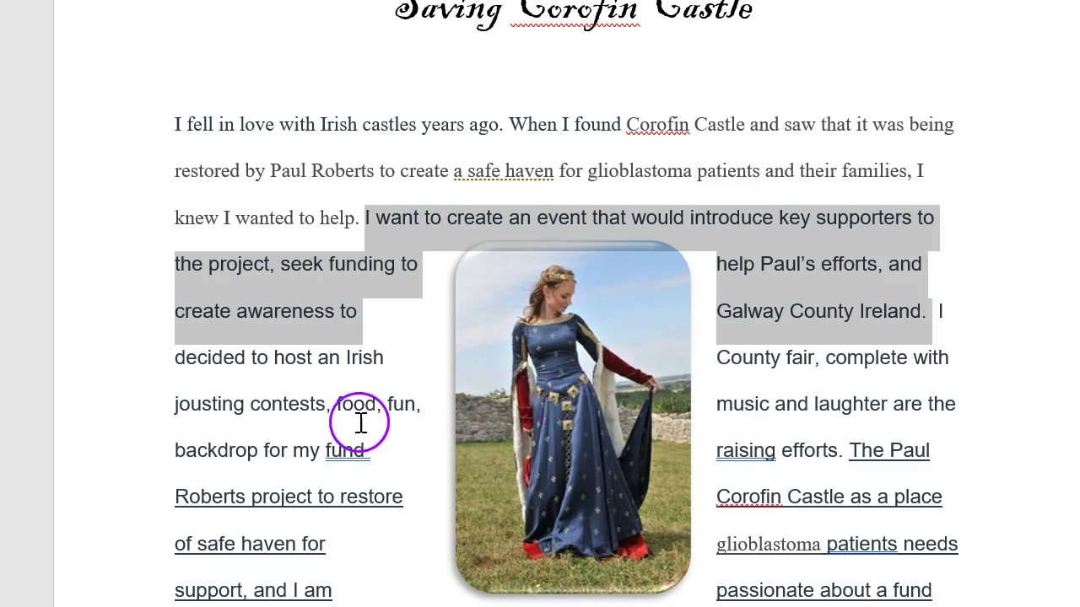
{"action": "left_click", "coordinate": [245, 356]}
{"action": "key", "text": "BackSpace"}
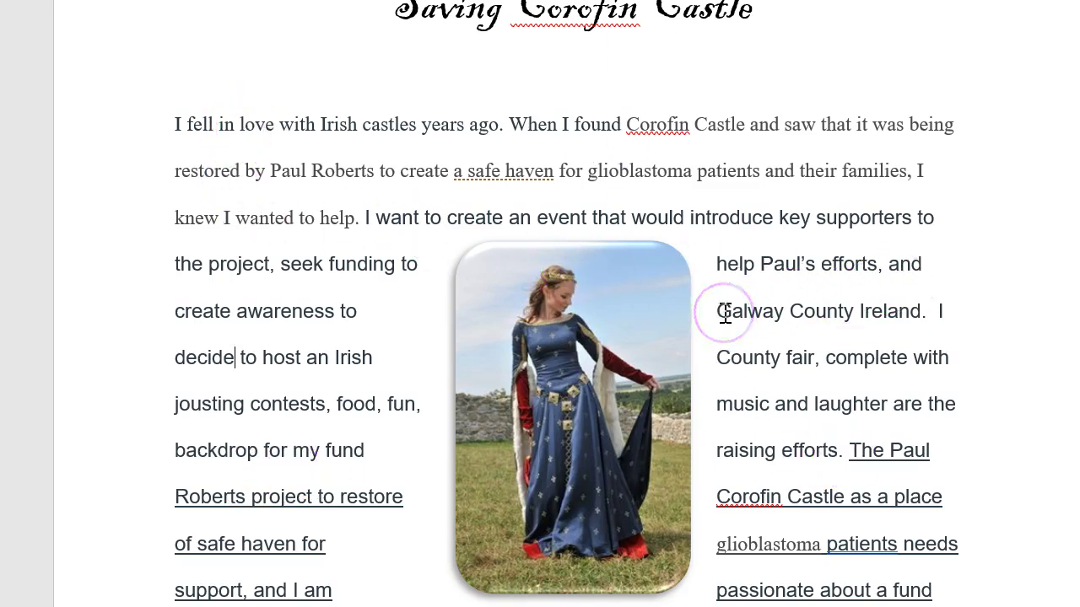
Move "Galway County Ireland" to follow "Corofin Castle" in the second sentence and set it off with commas
{"action": "left_click_drag", "start_coordinate": [716, 309], "coordinate": [904, 309]}
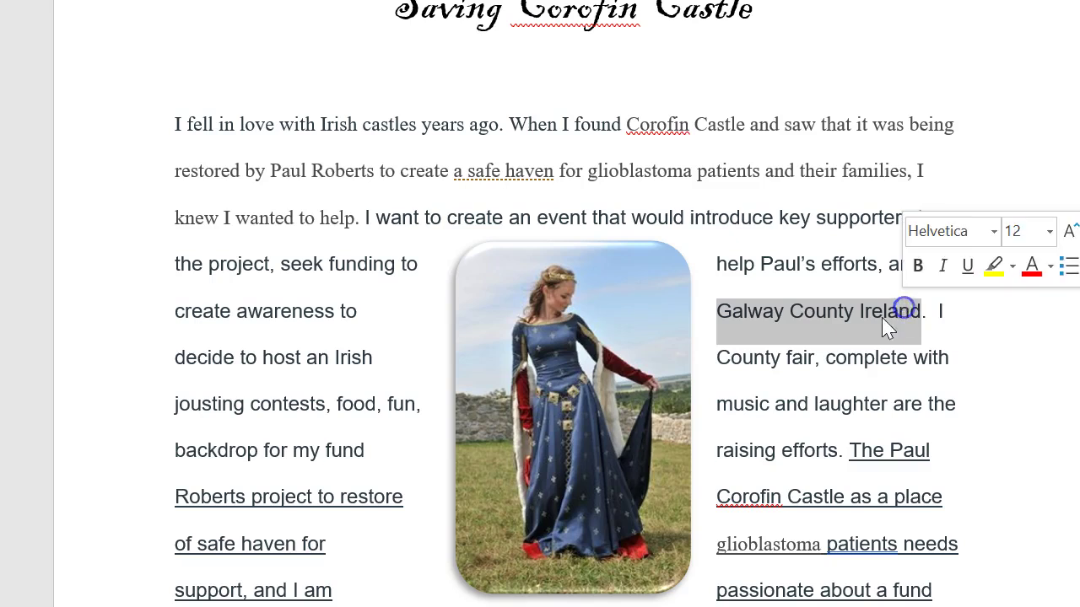
{"action": "right_click", "coordinate": [867, 320]}
{"action": "left_click", "coordinate": [911, 111]}
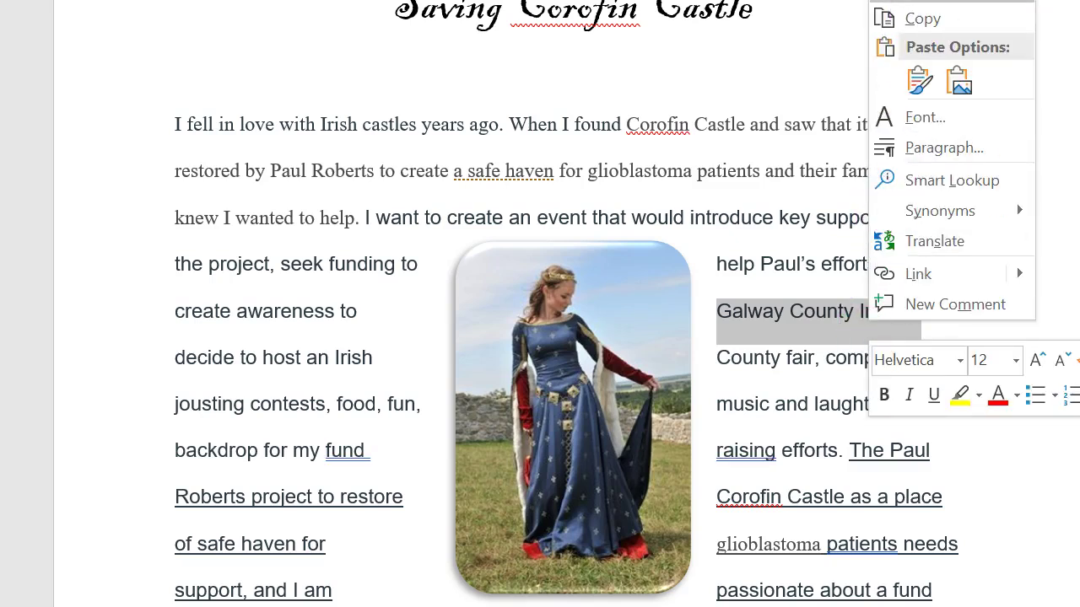
{"action": "key", "text": "ctrl+x"}
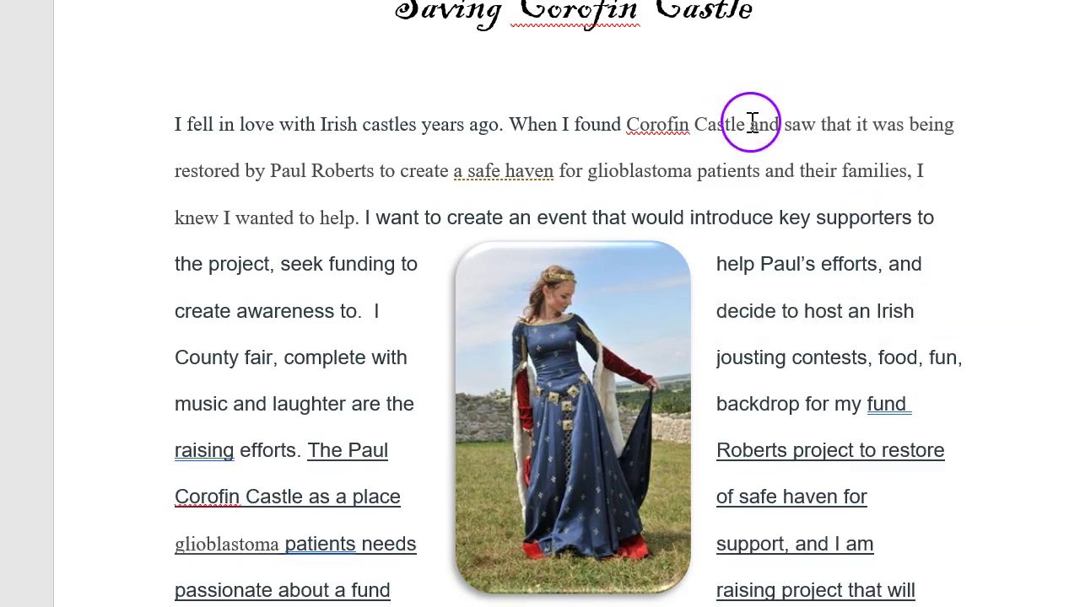
{"action": "left_click", "coordinate": [745, 125]}
{"action": "type", "text": ","}
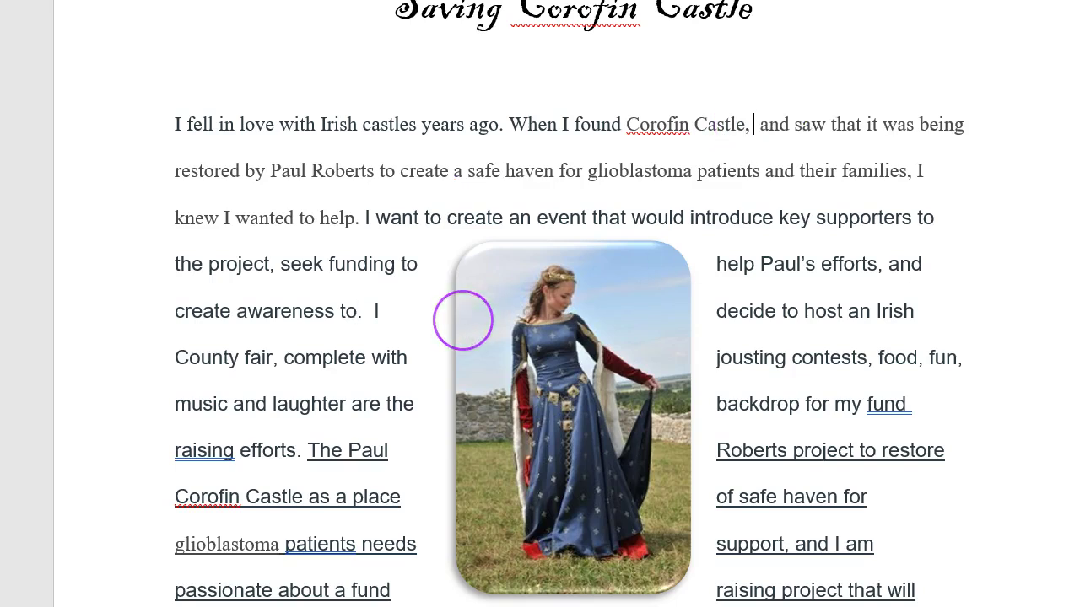
{"action": "key", "text": "ctrl+v"}
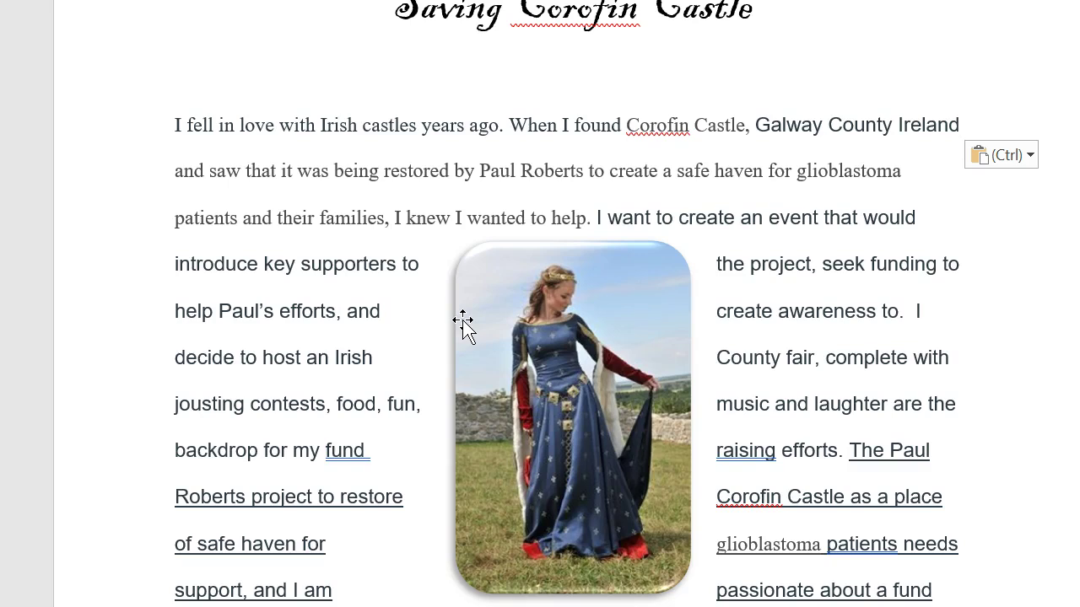
{"action": "type", "text": ","}
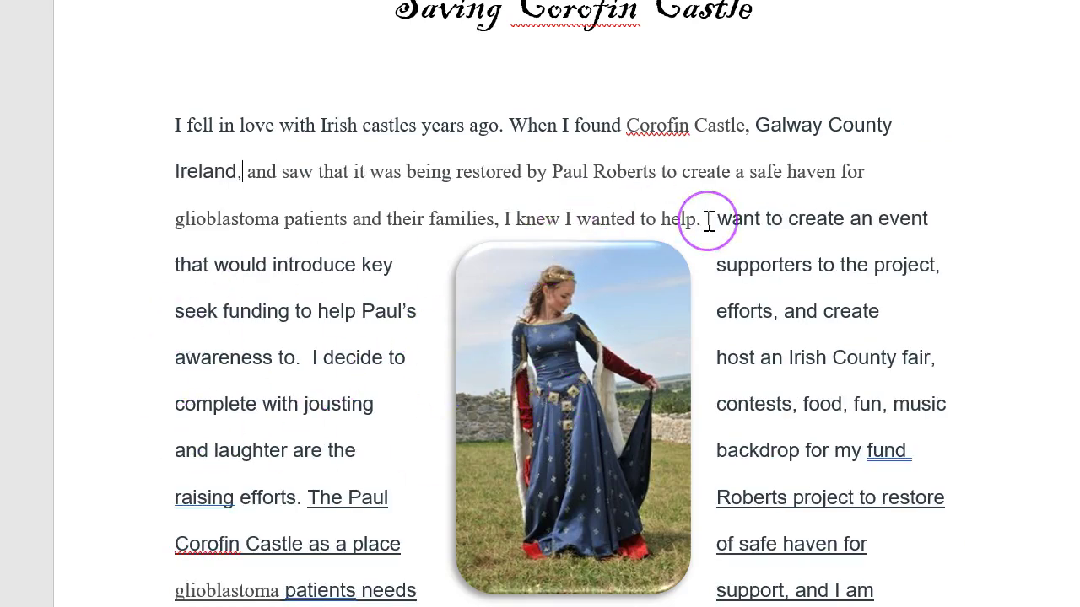
Delete "help. I want to" so that "I knew I wanted to" runs directly into "create an event"
{"action": "left_click_drag", "start_coordinate": [709, 221], "coordinate": [302, 357]}
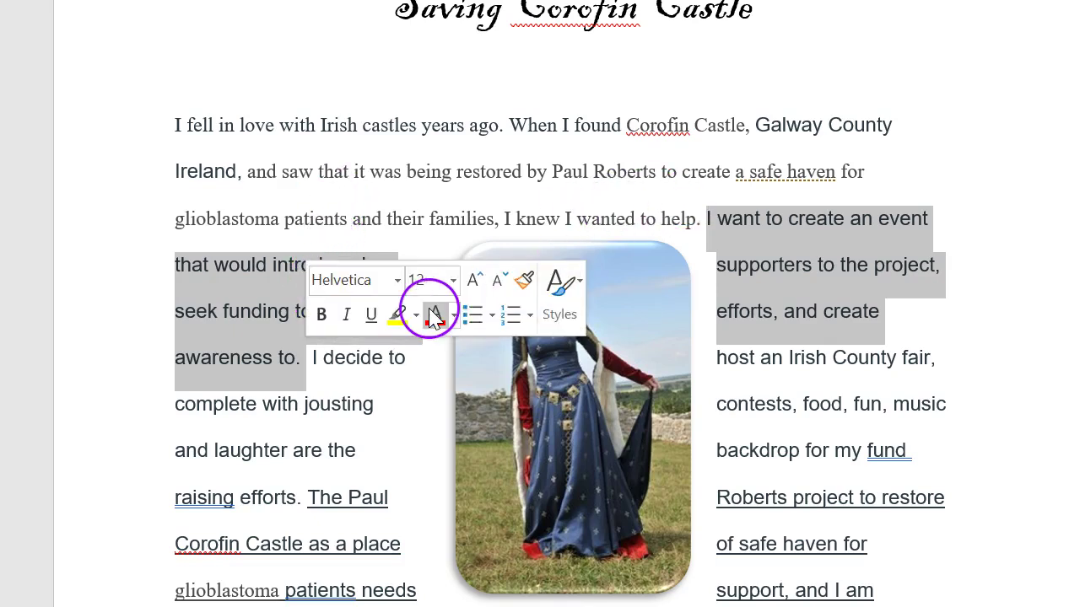
{"action": "left_click", "coordinate": [872, 269]}
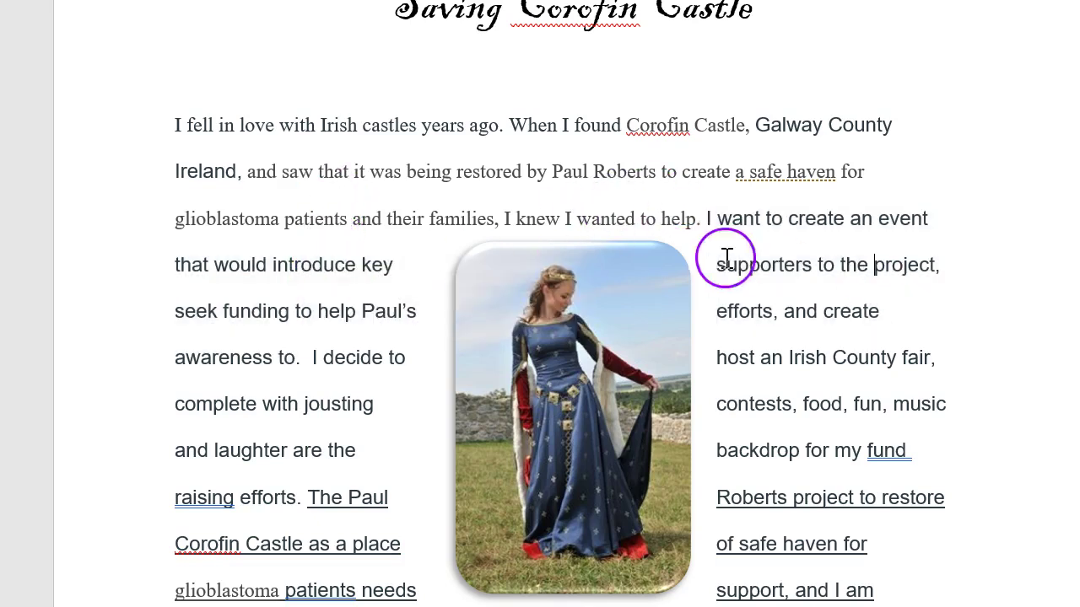
{"action": "left_click", "coordinate": [769, 216]}
{"action": "left_click_drag", "start_coordinate": [781, 220], "coordinate": [675, 223]}
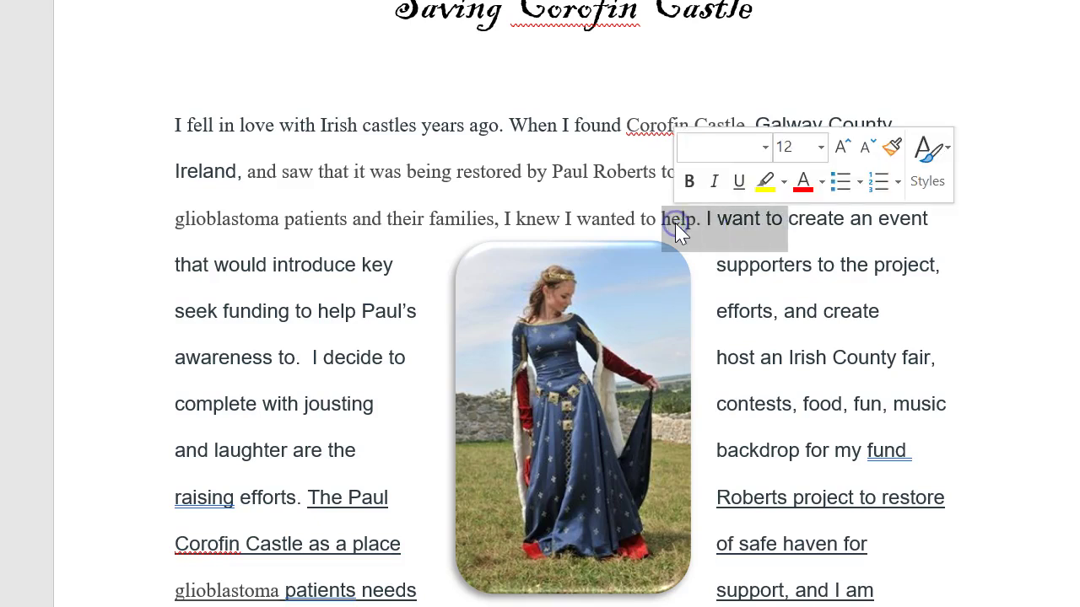
{"action": "key", "text": "Delete"}
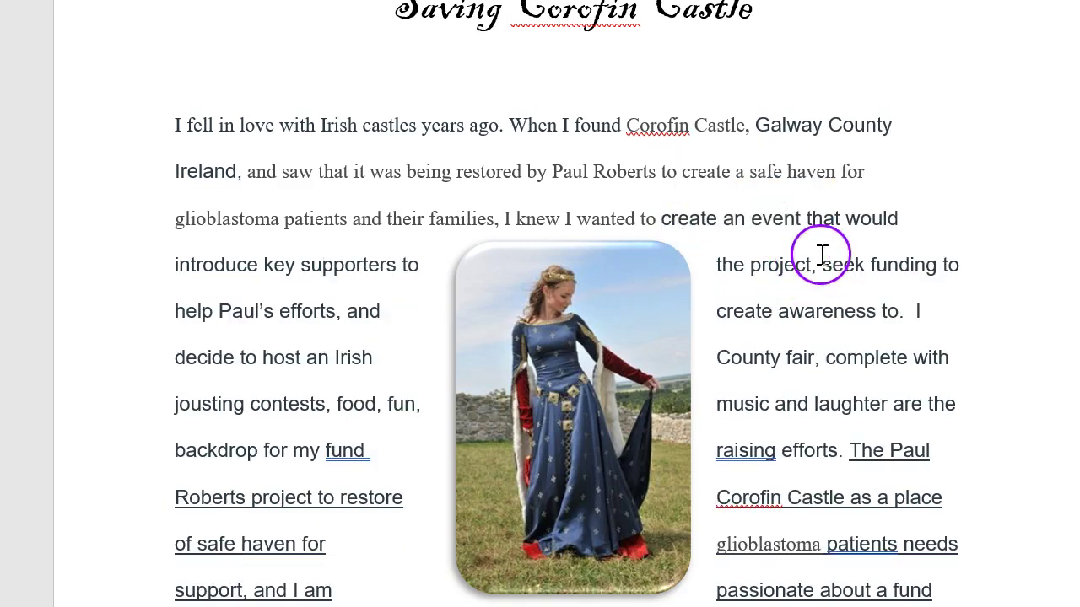
Replace the comma after "introduce key supporters to the project" with a period
{"action": "left_click", "coordinate": [809, 264]}
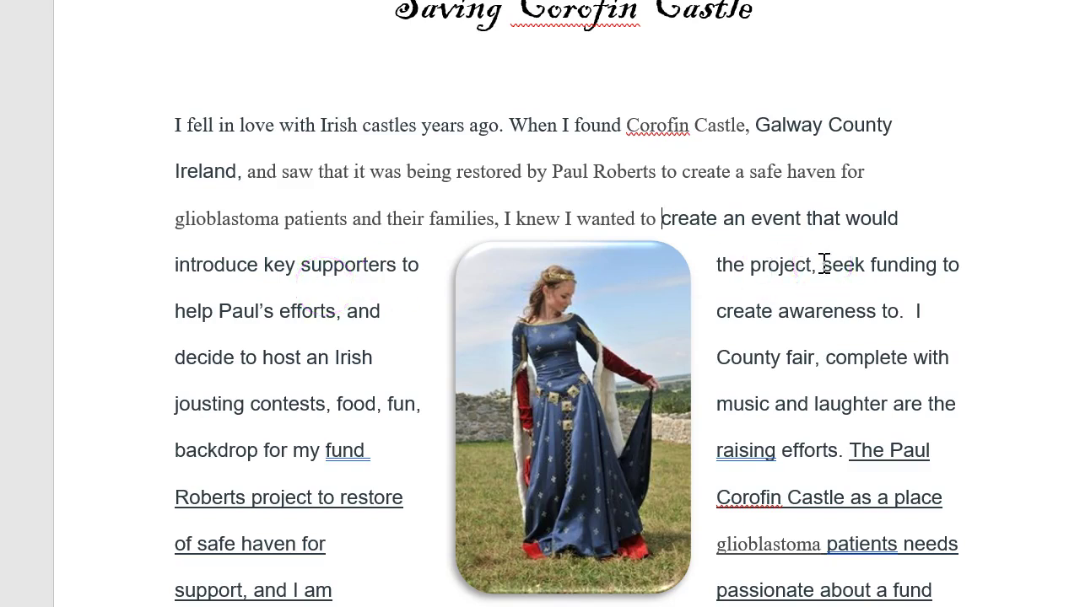
{"action": "key", "text": "BackSpace"}
{"action": "key", "text": "BackSpace"}
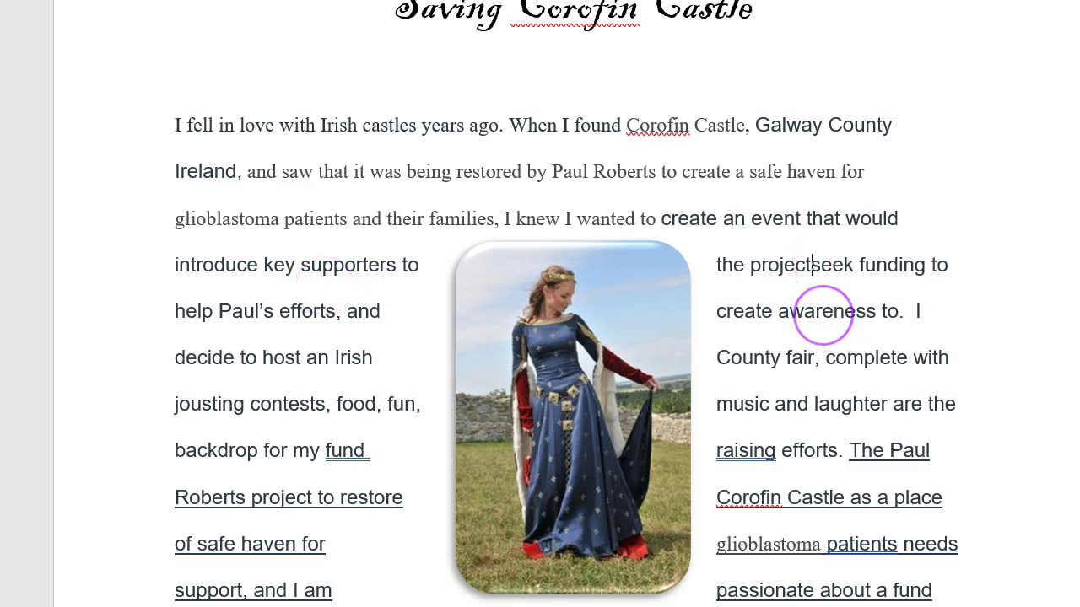
{"action": "type", "text": "."}
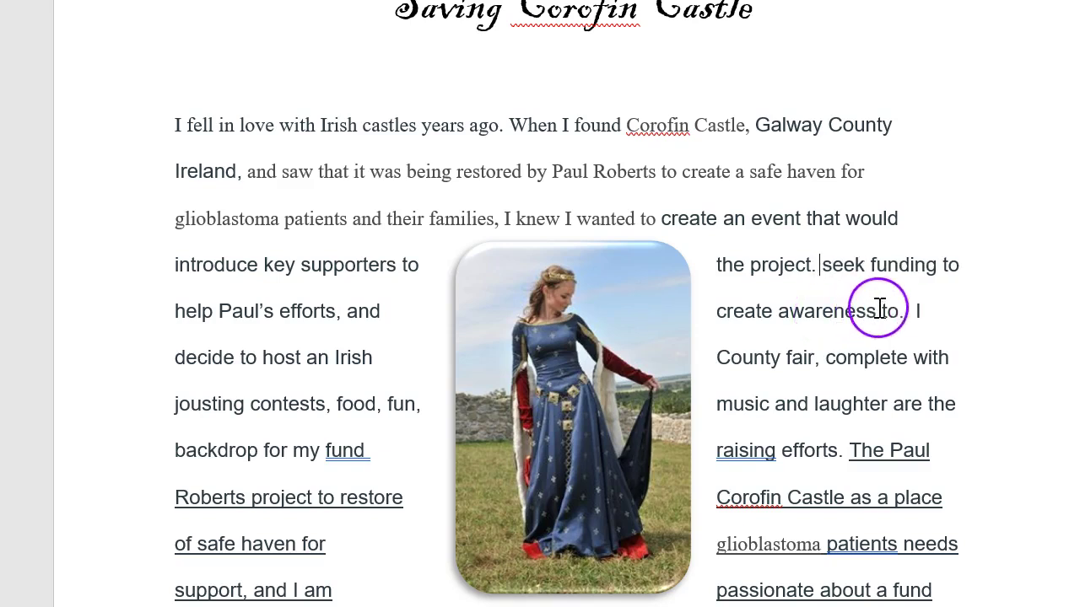
Delete the fragment running from "seek funding to help" through "create awareness to." so that "I decide to host" directly follows "the project."
{"action": "left_click", "coordinate": [821, 266]}
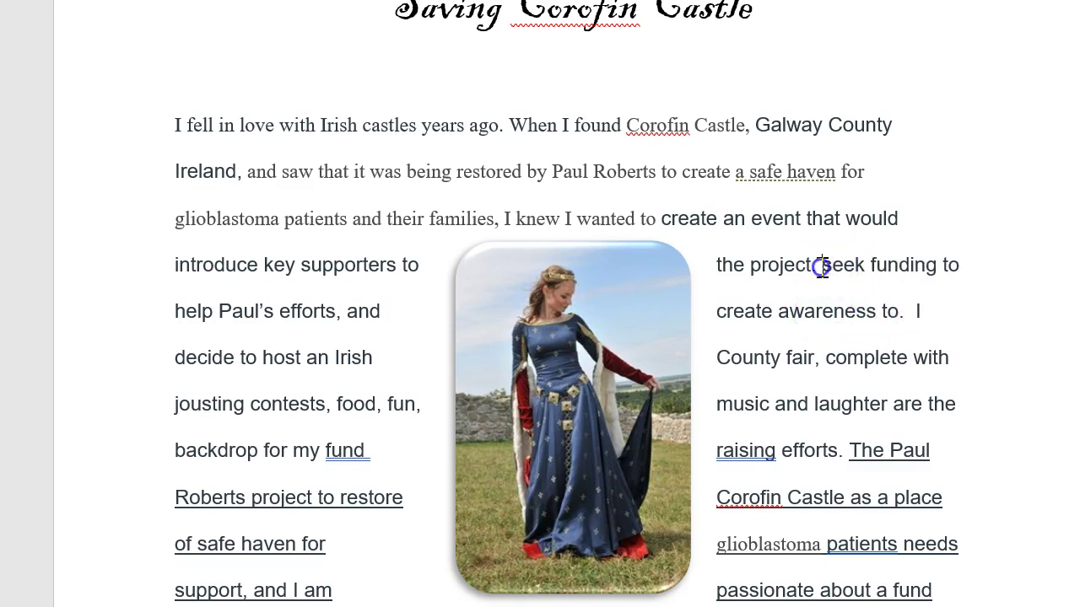
{"action": "left_click_drag", "start_coordinate": [845, 292], "coordinate": [912, 322]}
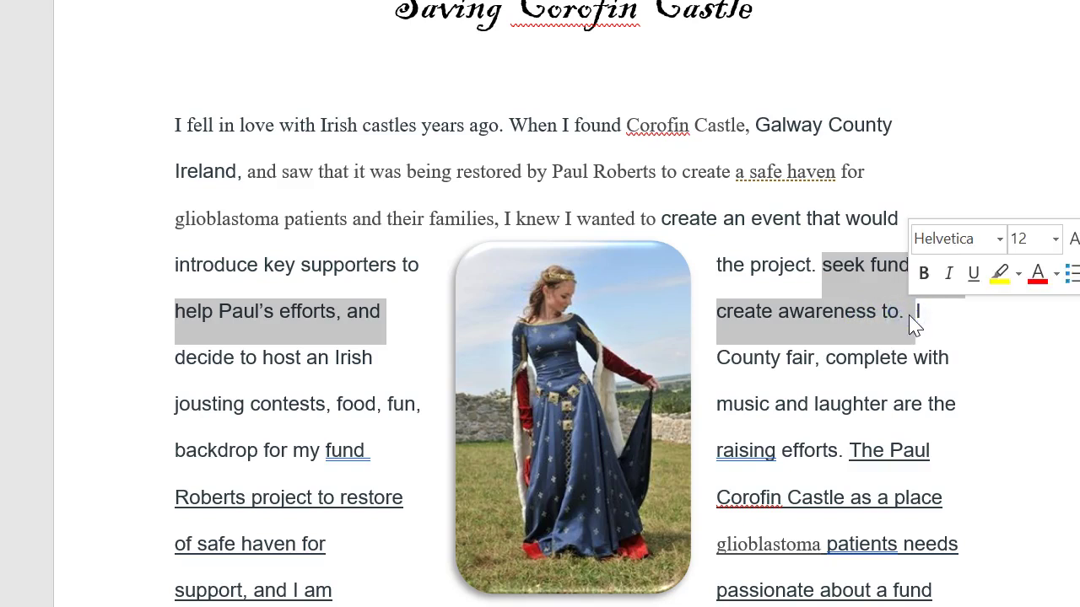
{"action": "key", "text": "Delete"}
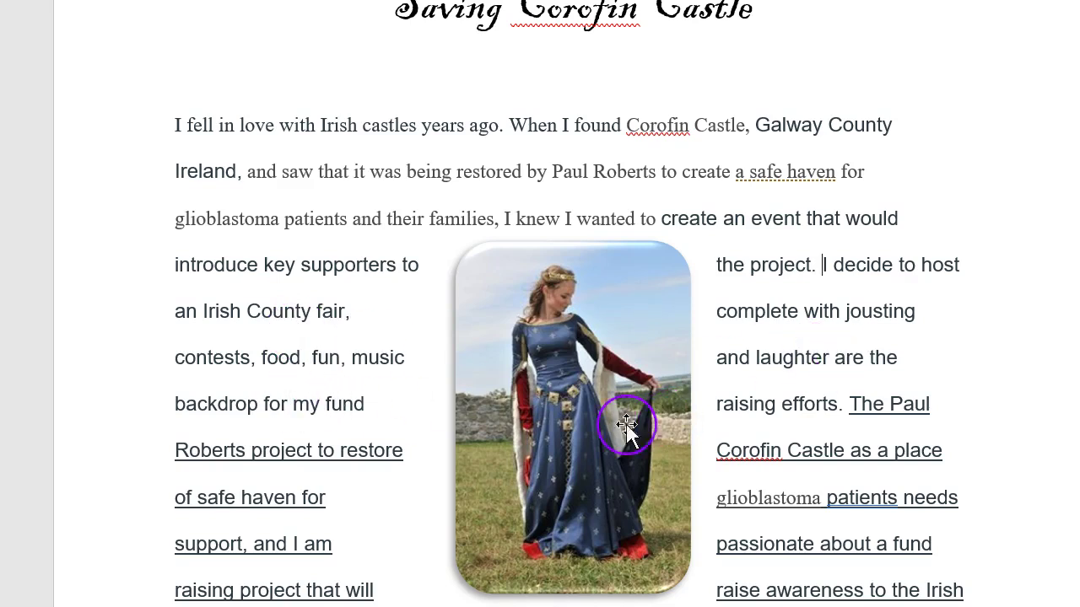
Remove the extra space between "festival," and "historically" in the sentence about the invited performers and experts
{"action": "scroll", "coordinate": [569, 304], "scroll_direction": "down", "scroll_amount": 3}
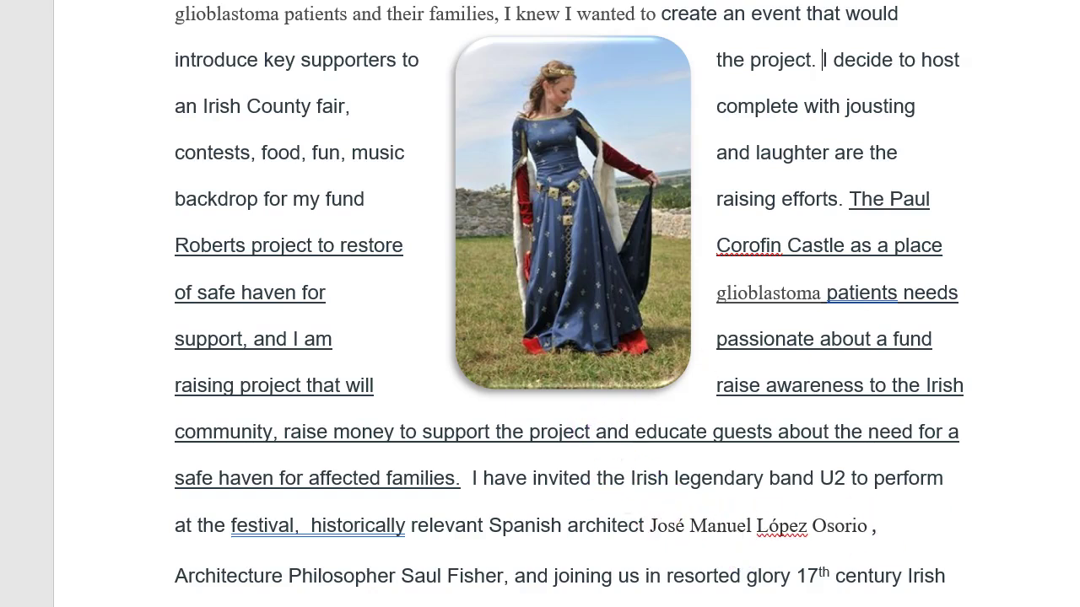
{"action": "scroll", "coordinate": [568, 304], "scroll_direction": "down", "scroll_amount": 2}
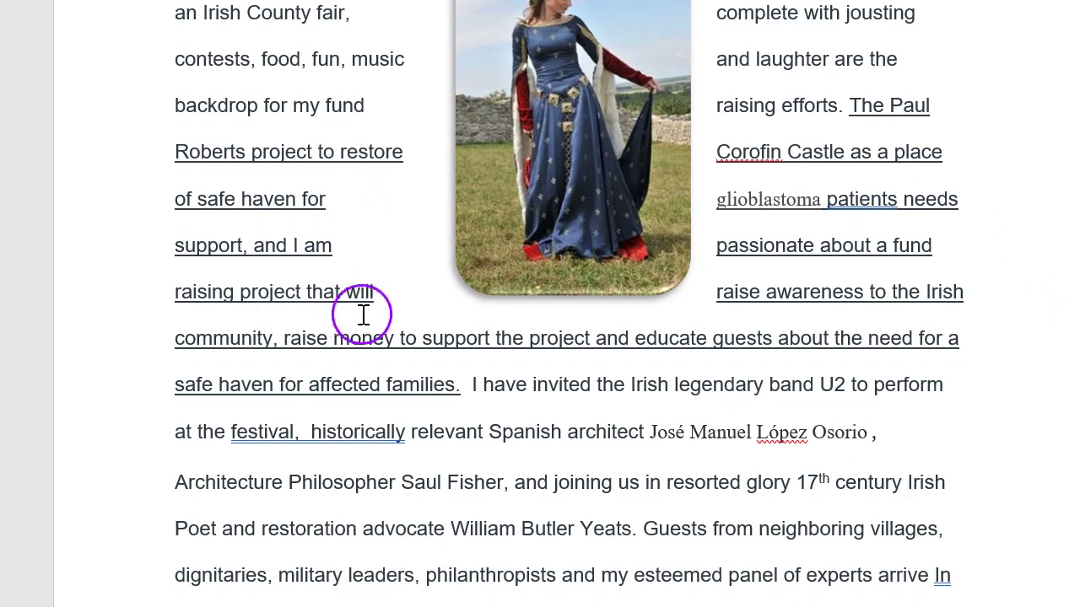
{"action": "left_click", "coordinate": [366, 406]}
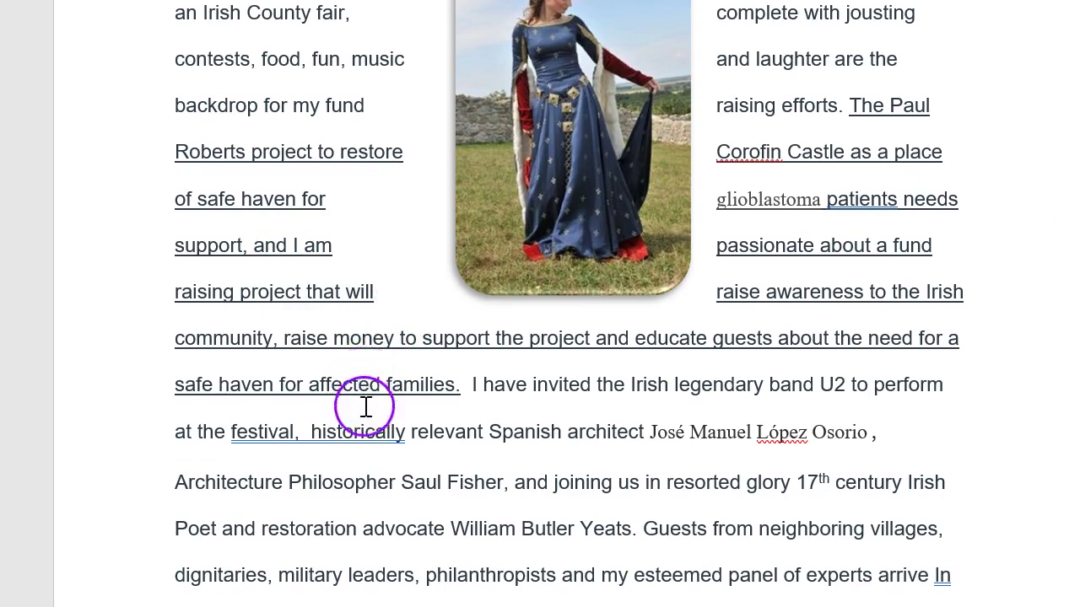
{"action": "scroll", "coordinate": [569, 304], "scroll_direction": "down", "scroll_amount": 4}
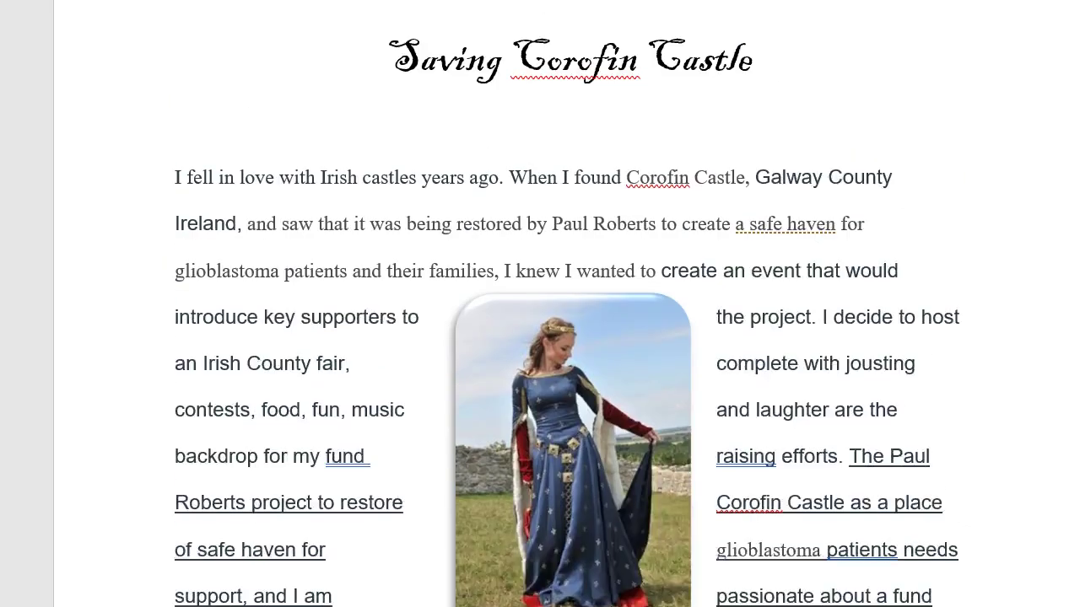
Apply the bevelled, rounded-corner picture style to the photo of the woman in the blue dress
{"action": "scroll", "coordinate": [568, 304], "scroll_direction": "up", "scroll_amount": 1}
{"action": "scroll", "coordinate": [569, 304], "scroll_direction": "down", "scroll_amount": 3}
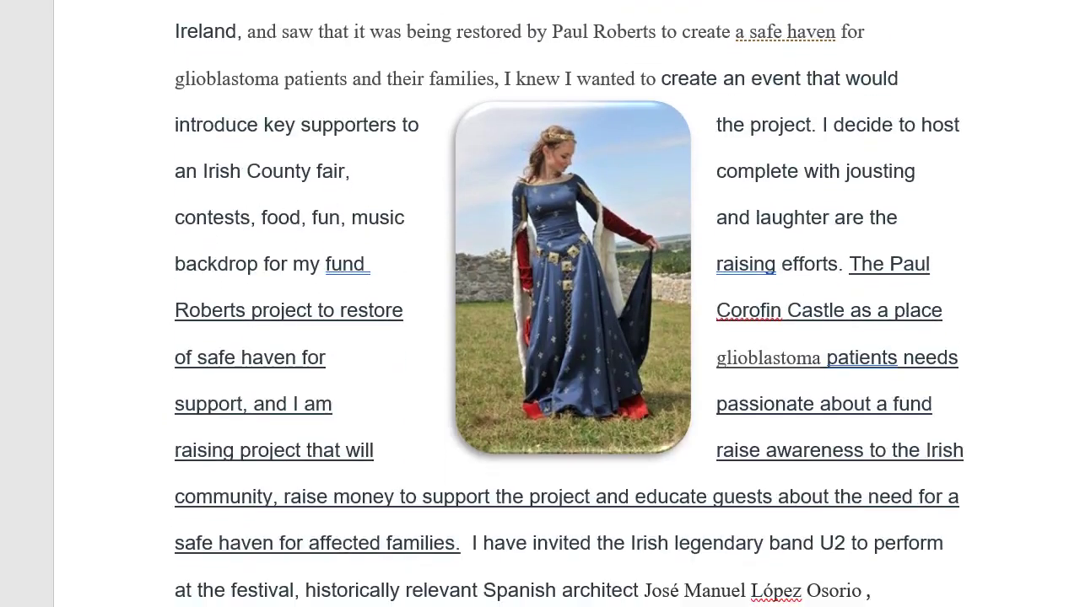
{"action": "scroll", "coordinate": [738, 211], "scroll_direction": "up", "scroll_amount": 1}
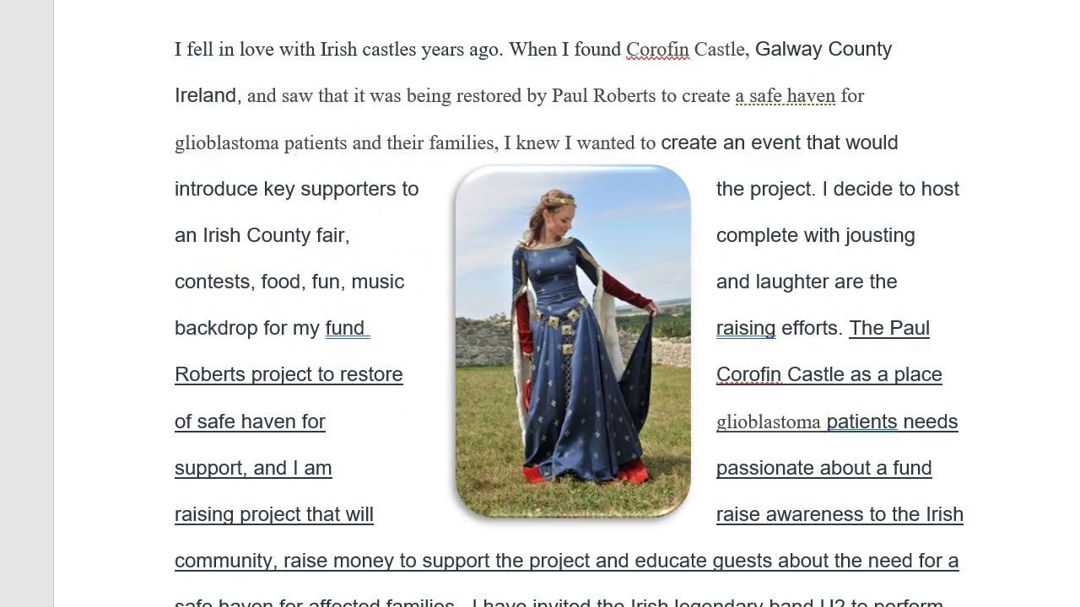
{"action": "scroll", "coordinate": [568, 313], "scroll_direction": "down", "scroll_amount": 1}
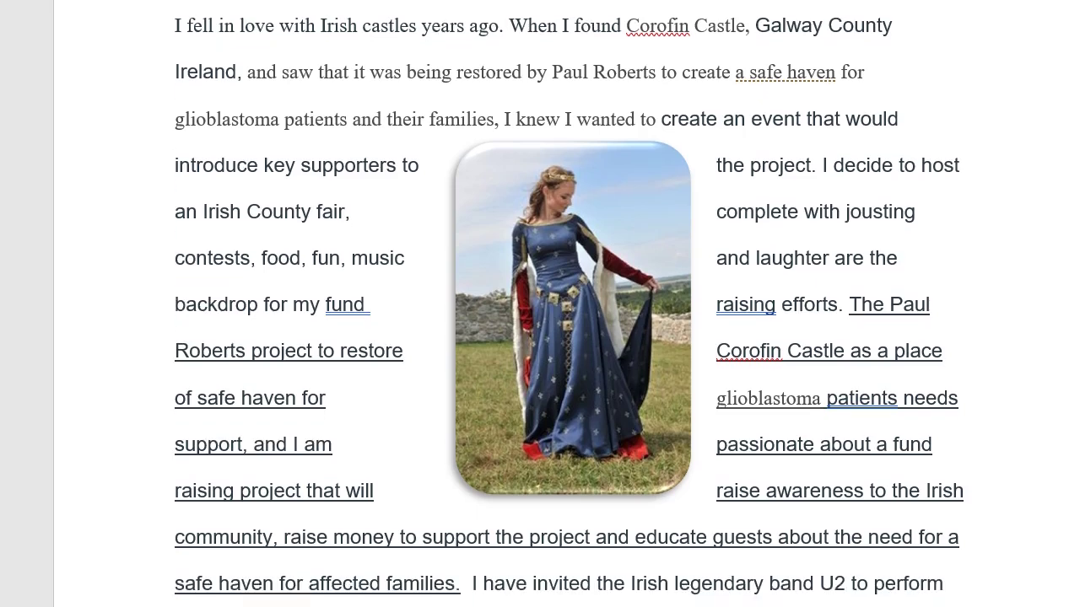
{"action": "scroll", "coordinate": [568, 313], "scroll_direction": "up", "scroll_amount": 3}
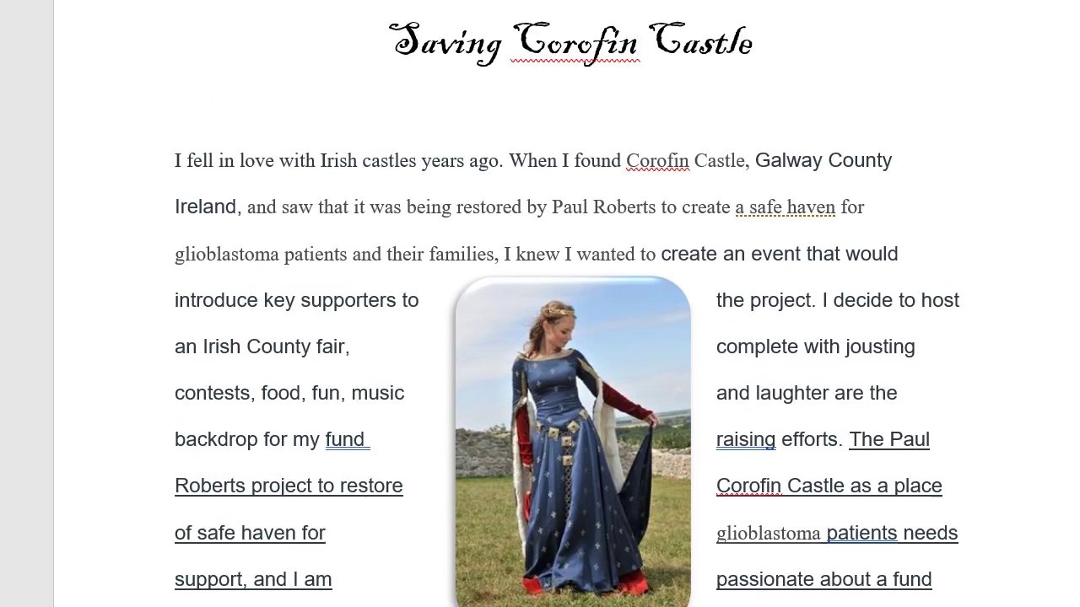
{"action": "left_click", "coordinate": [605, 443]}
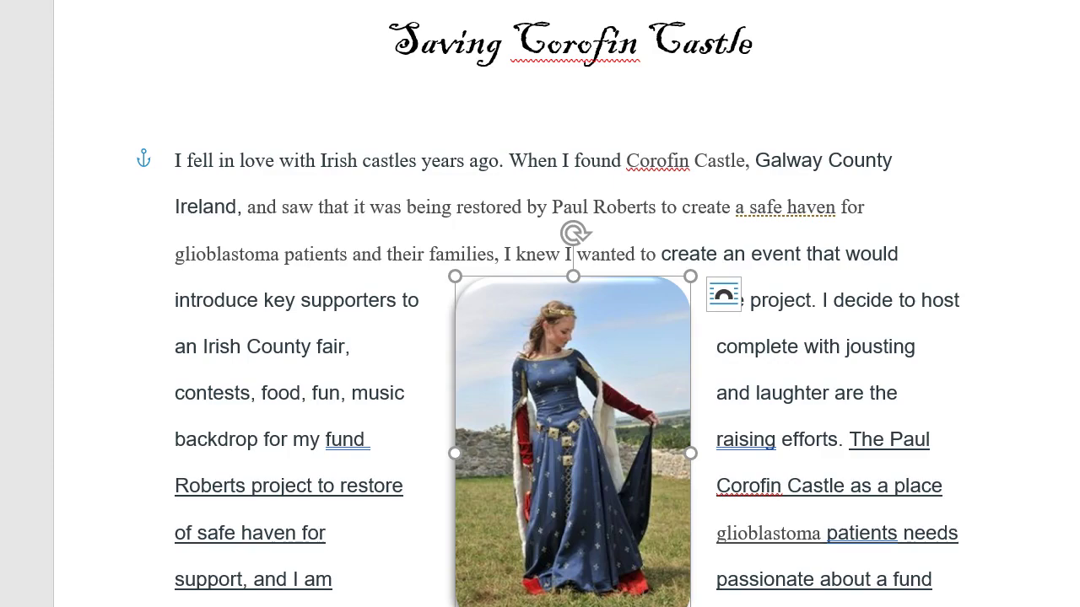
{"action": "scroll", "coordinate": [569, 313], "scroll_direction": "up", "scroll_amount": 3}
{"action": "scroll", "coordinate": [569, 313], "scroll_direction": "down", "scroll_amount": 1}
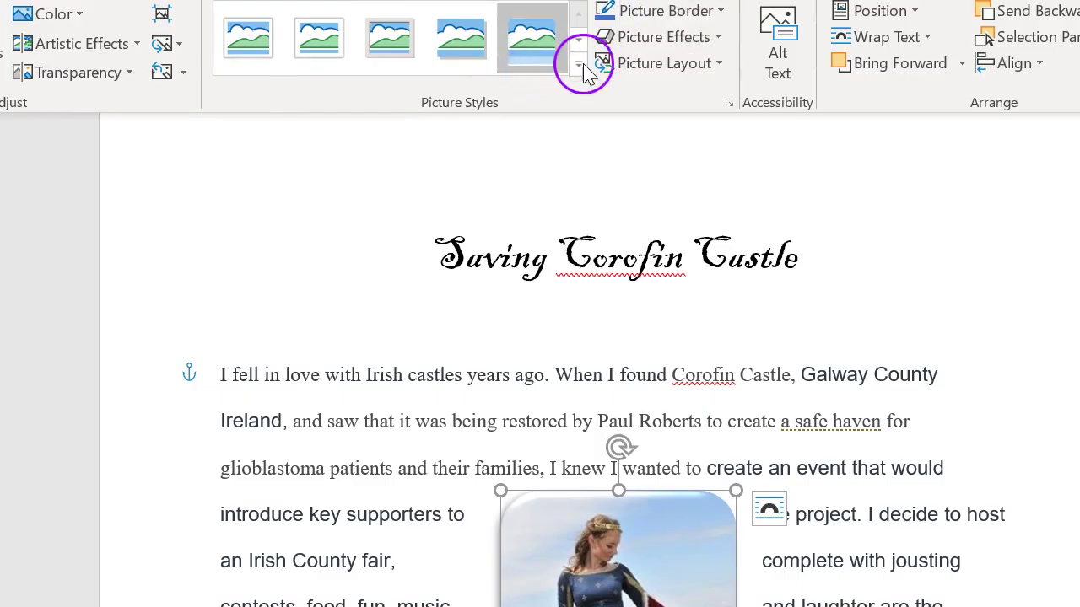
{"action": "left_click", "coordinate": [579, 66]}
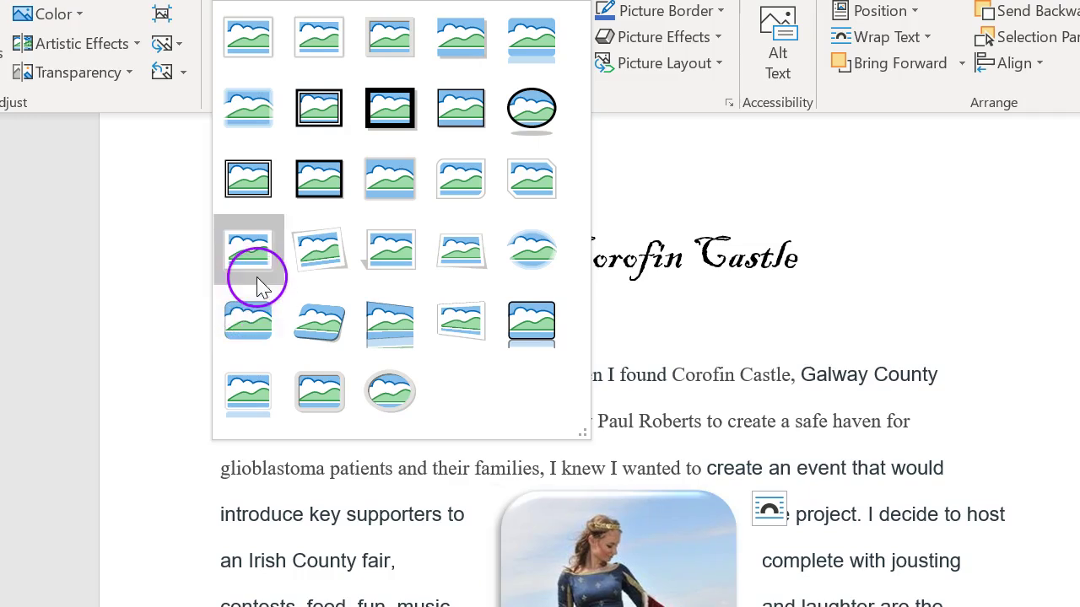
{"action": "left_click", "coordinate": [258, 328]}
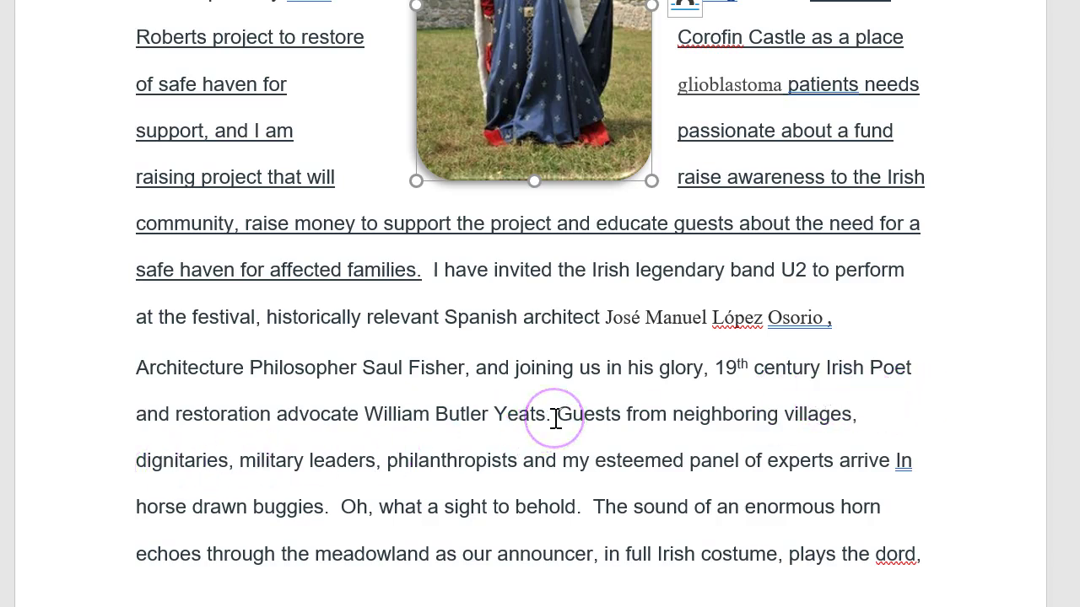
Start a new paragraph at "Guests from neighboring villages" and indent its first line
{"action": "scroll", "coordinate": [700, 242], "scroll_direction": "down", "scroll_amount": 3}
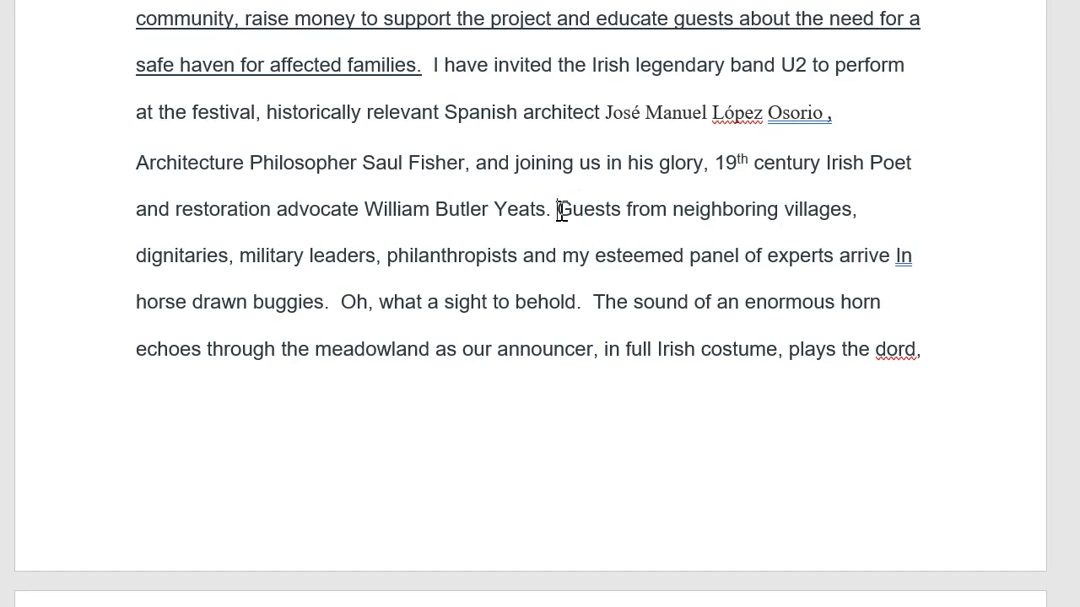
{"action": "key", "text": "Return"}
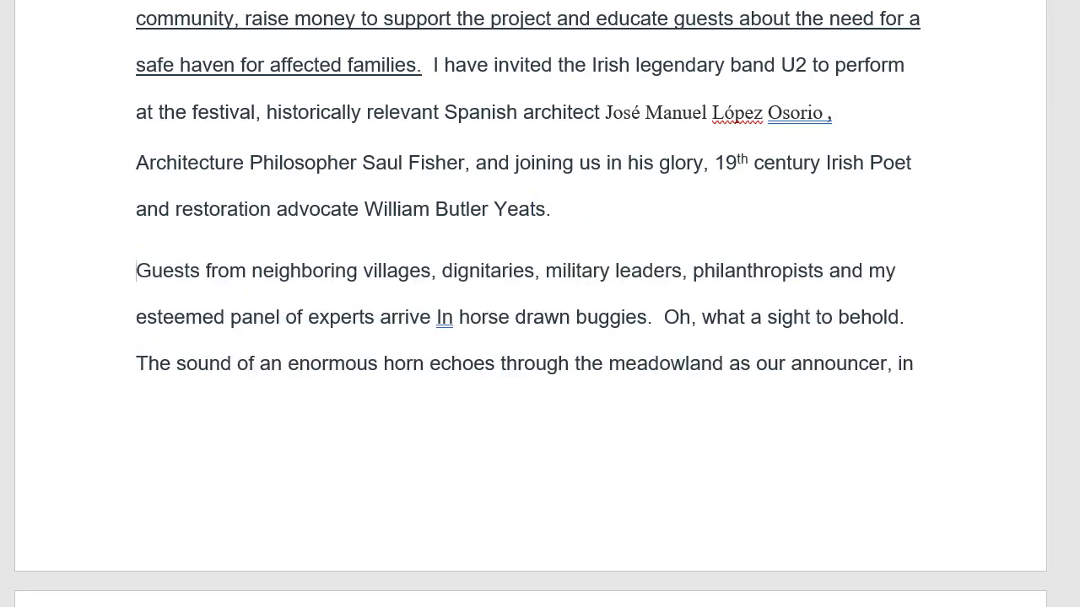
{"action": "key", "text": "Tab"}
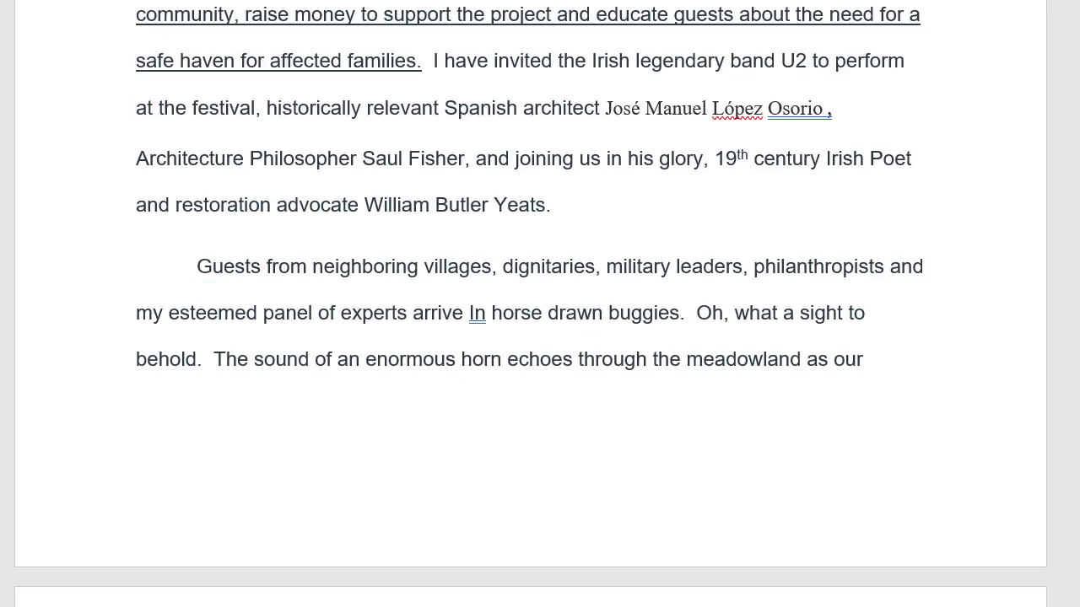
Shrink the photo of the man blowing the horn slightly, keeping its lower-left corner in place and its proportions intact
{"action": "scroll", "coordinate": [540, 303], "scroll_direction": "up", "scroll_amount": 10}
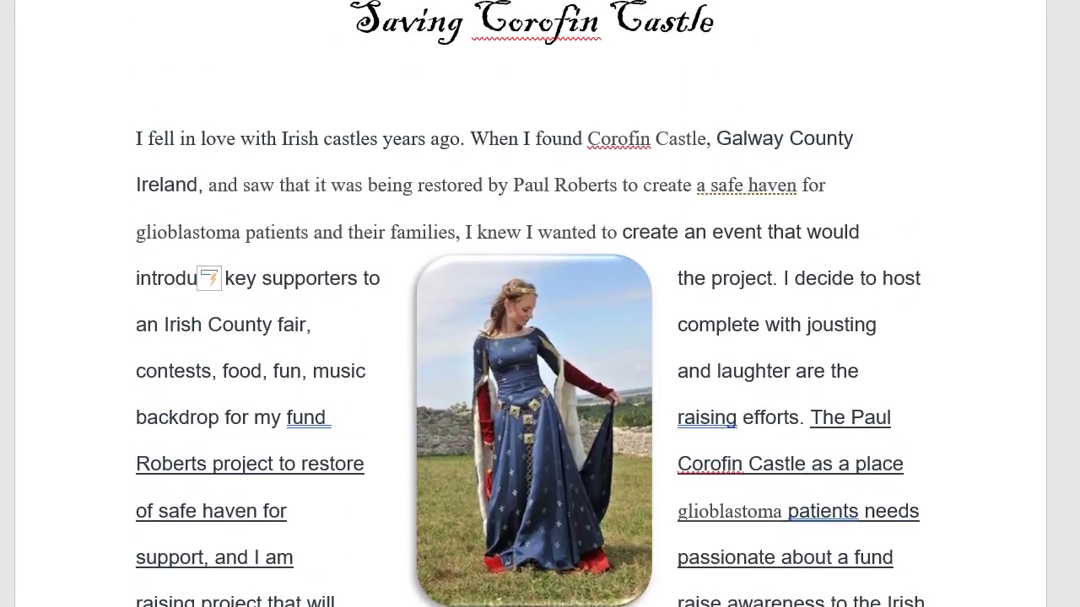
{"action": "scroll", "coordinate": [540, 303], "scroll_direction": "down", "scroll_amount": 5}
{"action": "scroll", "coordinate": [540, 303], "scroll_direction": "down", "scroll_amount": 4}
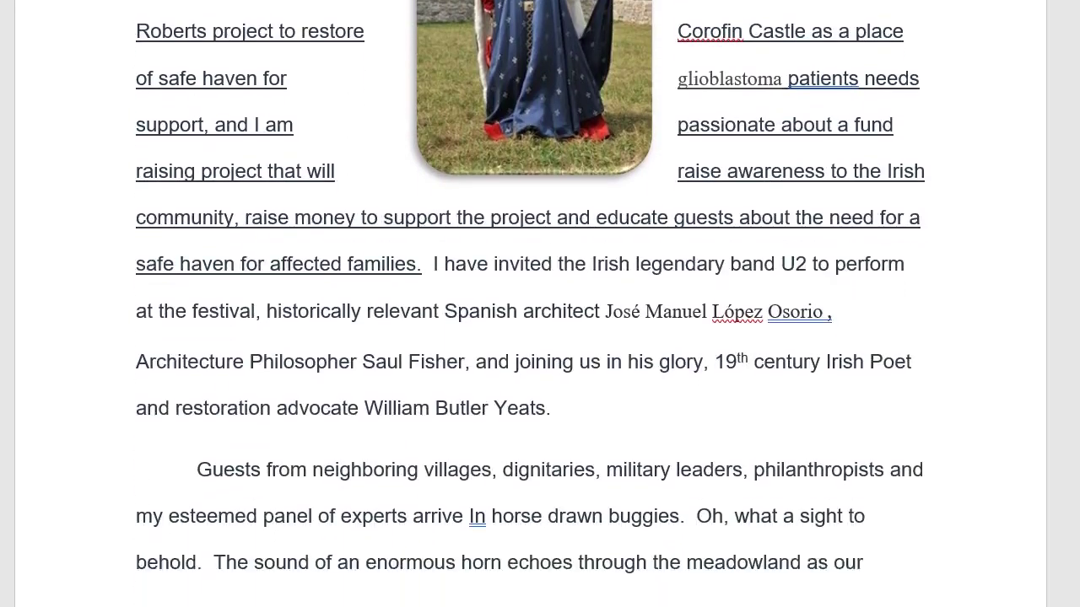
{"action": "scroll", "coordinate": [540, 304], "scroll_direction": "down", "scroll_amount": 1}
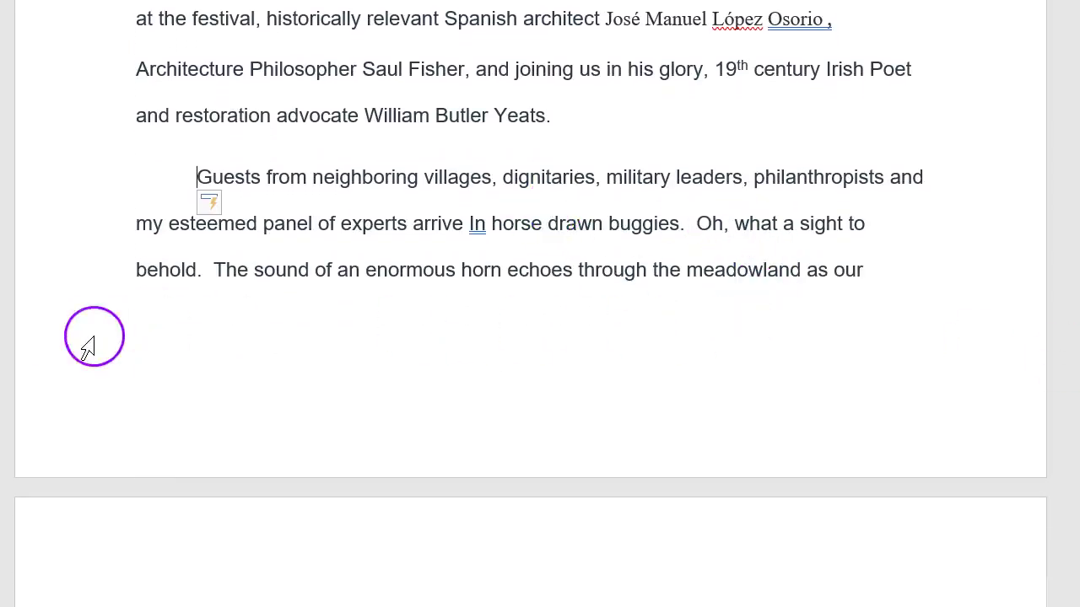
{"action": "scroll", "coordinate": [540, 304], "scroll_direction": "down", "scroll_amount": 3}
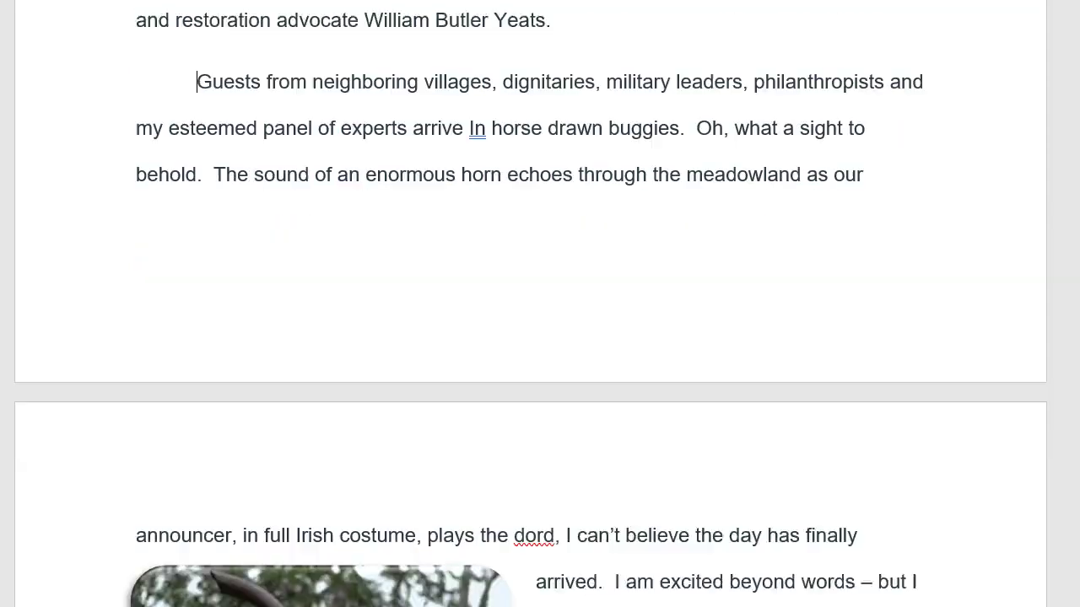
{"action": "scroll", "coordinate": [540, 304], "scroll_direction": "down", "scroll_amount": 1}
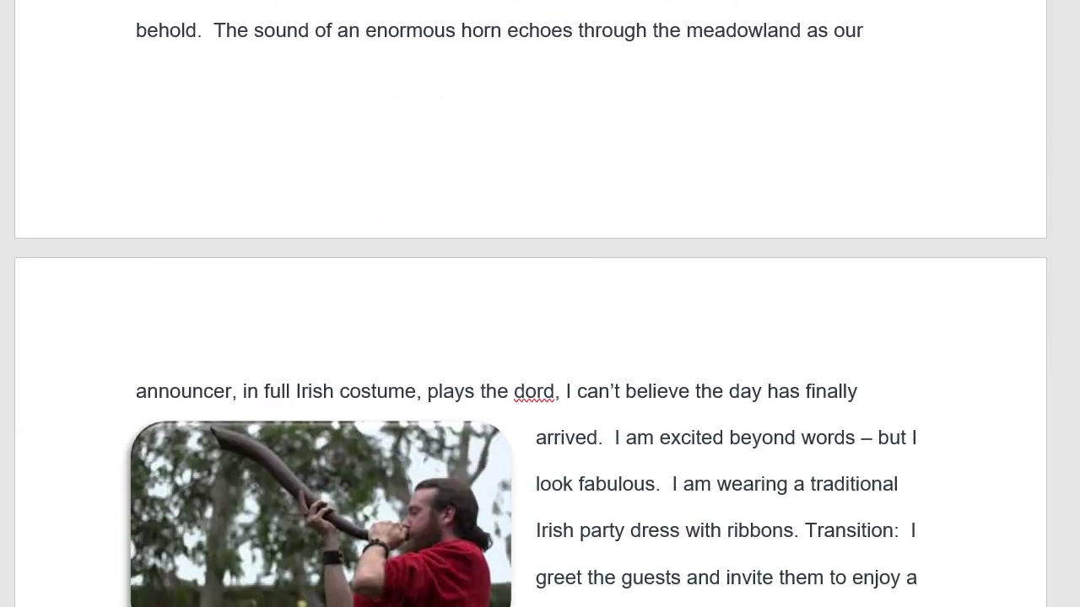
{"action": "scroll", "coordinate": [540, 304], "scroll_direction": "down", "scroll_amount": 1}
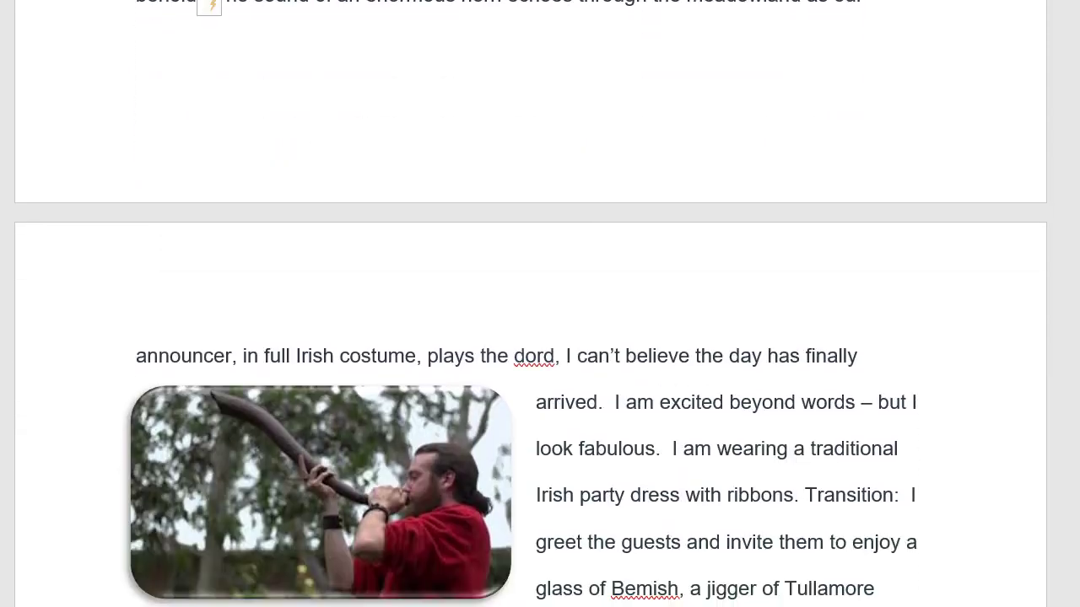
{"action": "scroll", "coordinate": [540, 303], "scroll_direction": "down", "scroll_amount": 5}
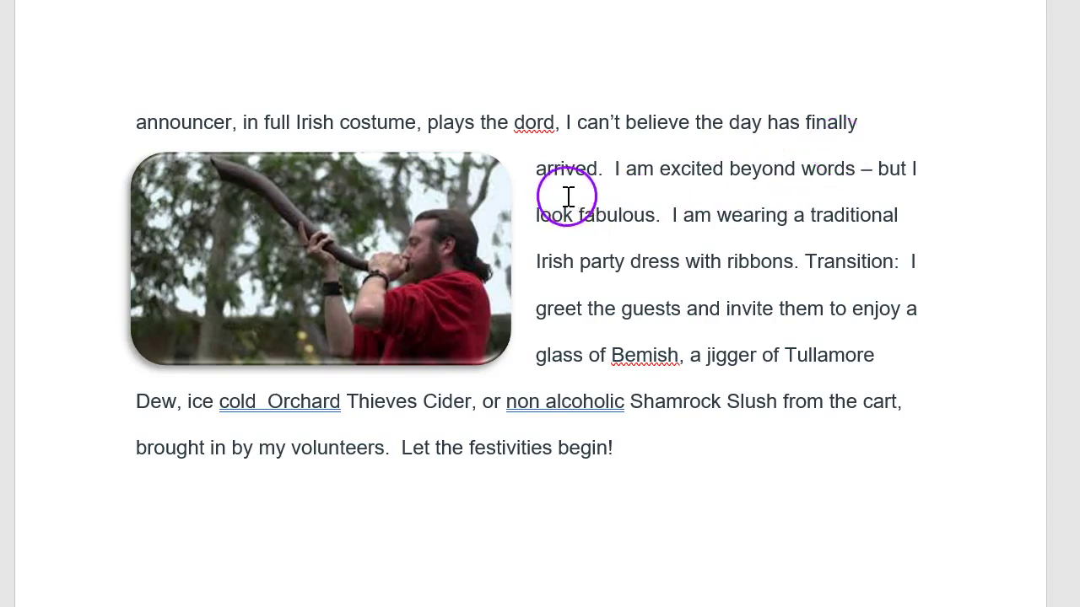
{"action": "left_click", "coordinate": [447, 190]}
{"action": "left_click_drag", "start_coordinate": [510, 150], "coordinate": [451, 176]}
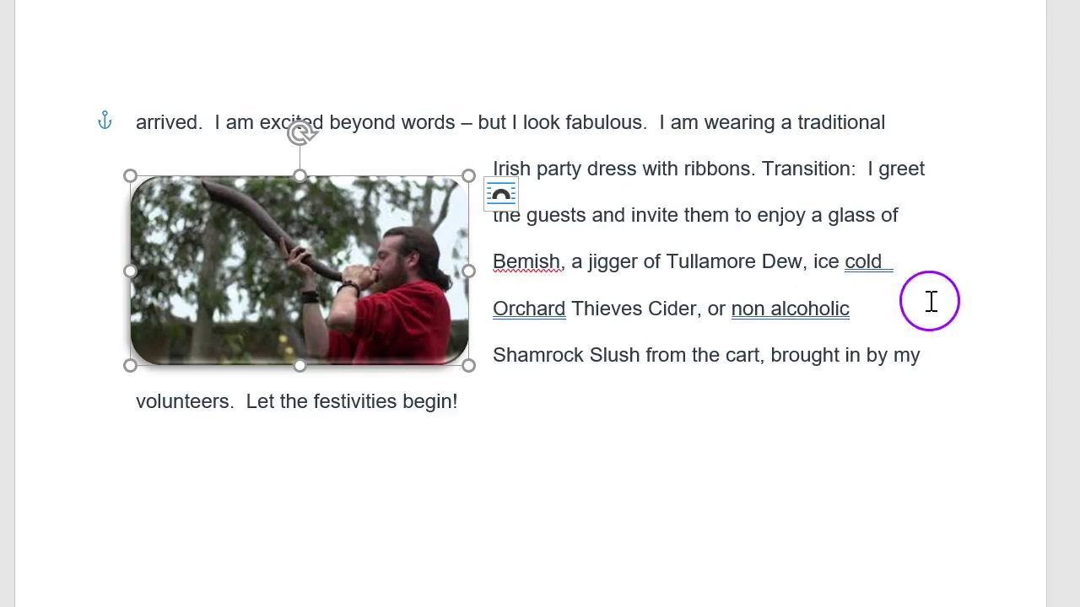
{"action": "left_click", "coordinate": [764, 309]}
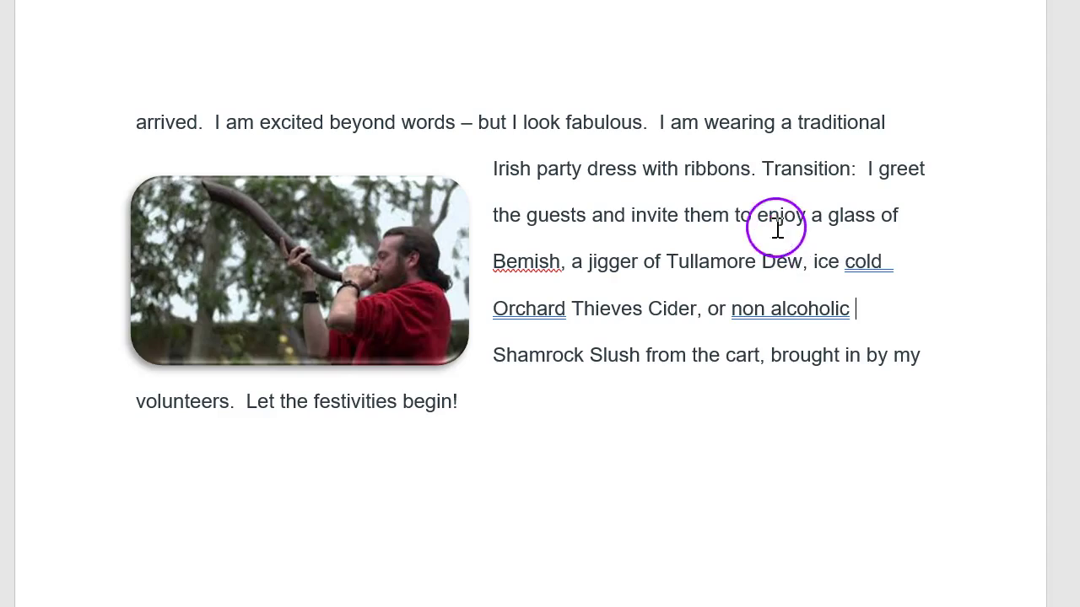
Delete the leftover label "Transition:" before "I greet the guests" in the text beside the horn player's photo
{"action": "left_click", "coordinate": [761, 175]}
{"action": "left_click_drag", "start_coordinate": [765, 169], "coordinate": [868, 181]}
{"action": "key", "text": "Delete"}
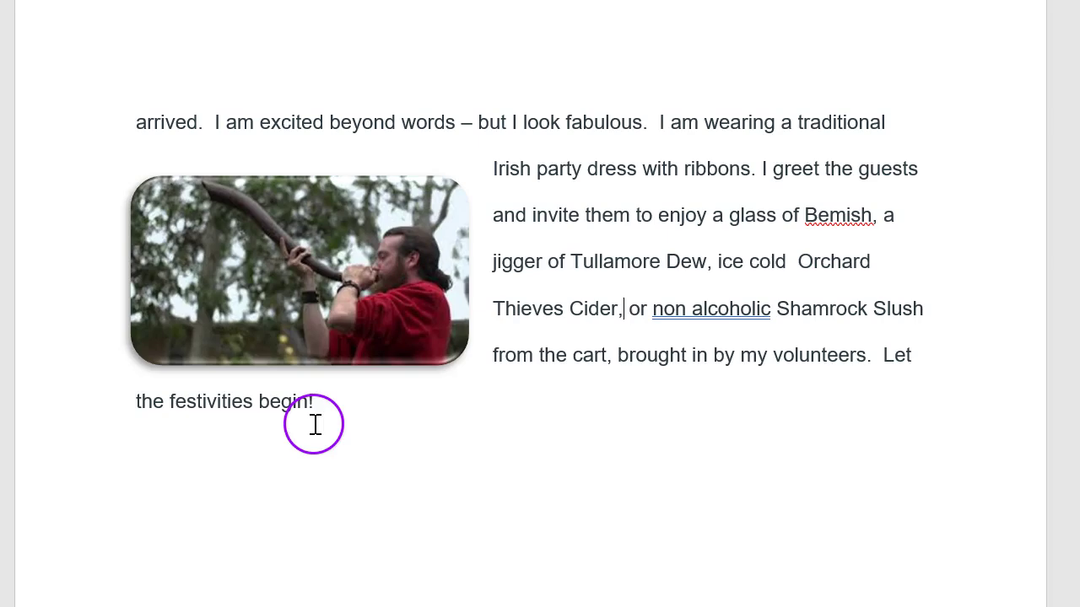
Review the edited essay from the opening paragraph through to the closing sentence, checking the text flow and photo placement
{"action": "scroll", "coordinate": [530, 310], "scroll_direction": "up", "scroll_amount": 5}
{"action": "scroll", "coordinate": [531, 310], "scroll_direction": "down", "scroll_amount": 3}
{"action": "scroll", "coordinate": [530, 310], "scroll_direction": "up", "scroll_amount": 15}
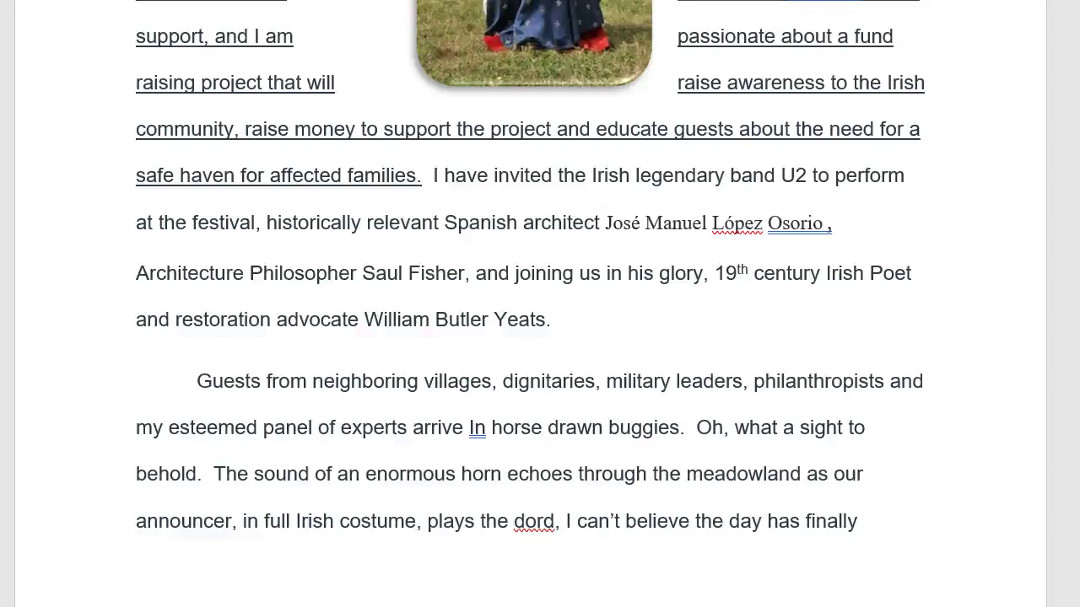
{"action": "scroll", "coordinate": [531, 311], "scroll_direction": "down", "scroll_amount": 3}
{"action": "scroll", "coordinate": [531, 311], "scroll_direction": "up", "scroll_amount": 3}
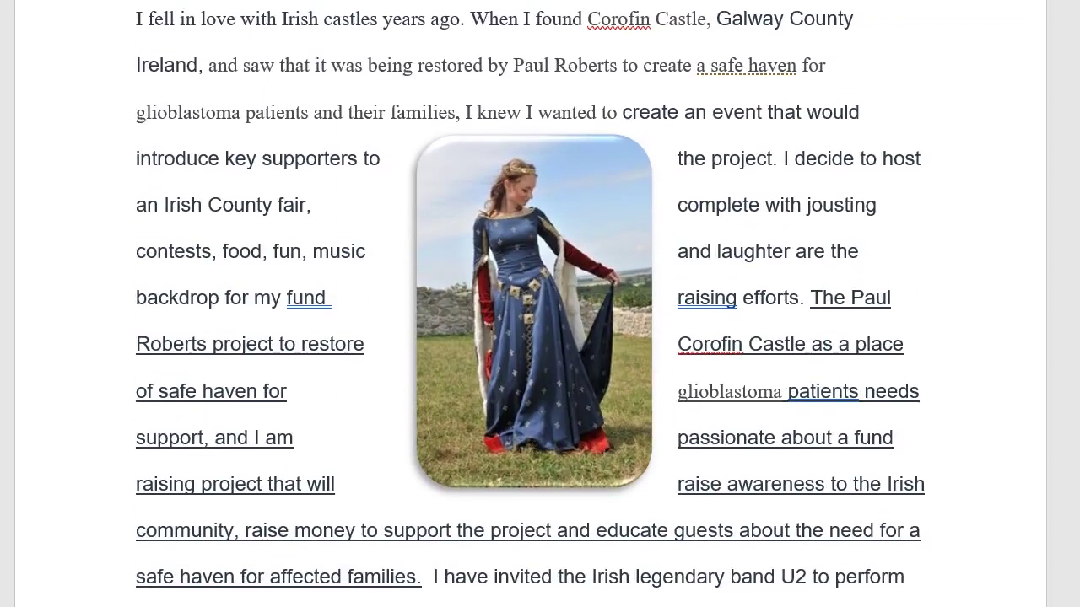
{"action": "scroll", "coordinate": [530, 310], "scroll_direction": "down", "scroll_amount": 1}
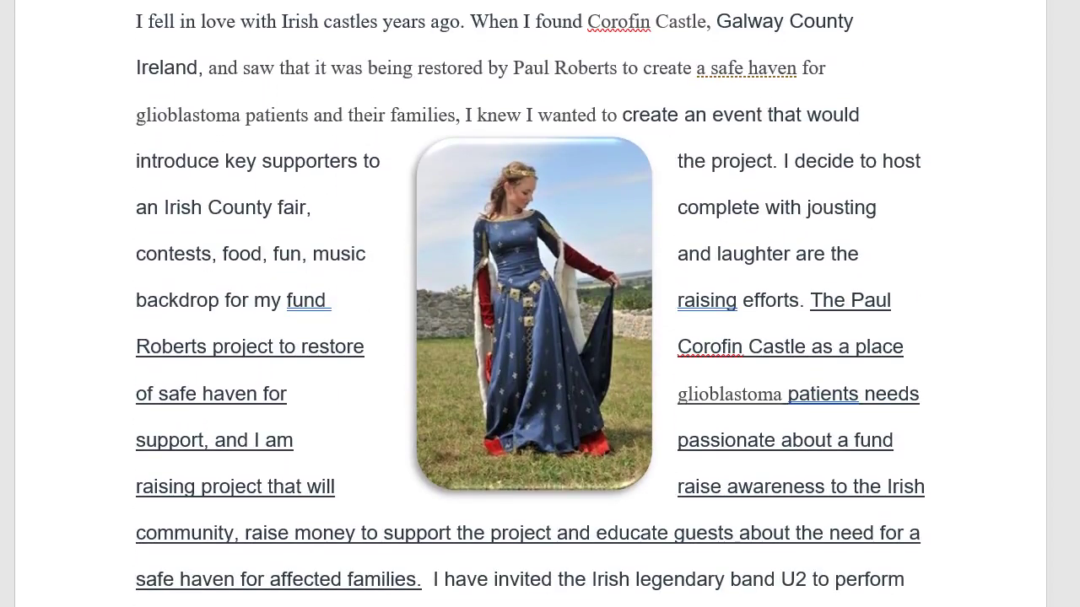
{"action": "left_click", "coordinate": [736, 108]}
{"action": "scroll", "coordinate": [530, 304], "scroll_direction": "down", "scroll_amount": 4}
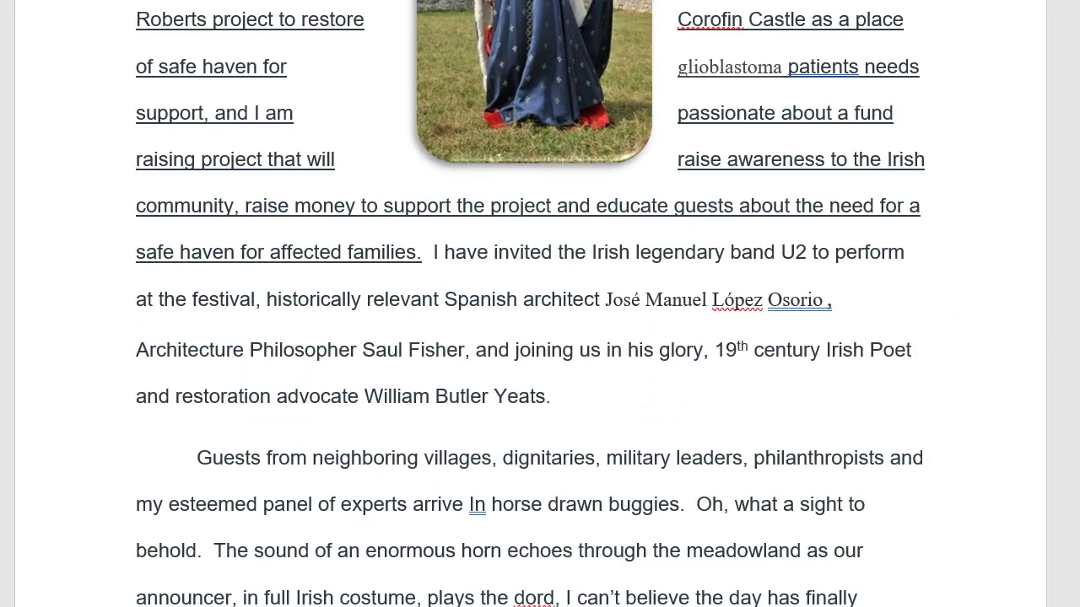
{"action": "scroll", "coordinate": [530, 304], "scroll_direction": "down", "scroll_amount": 3}
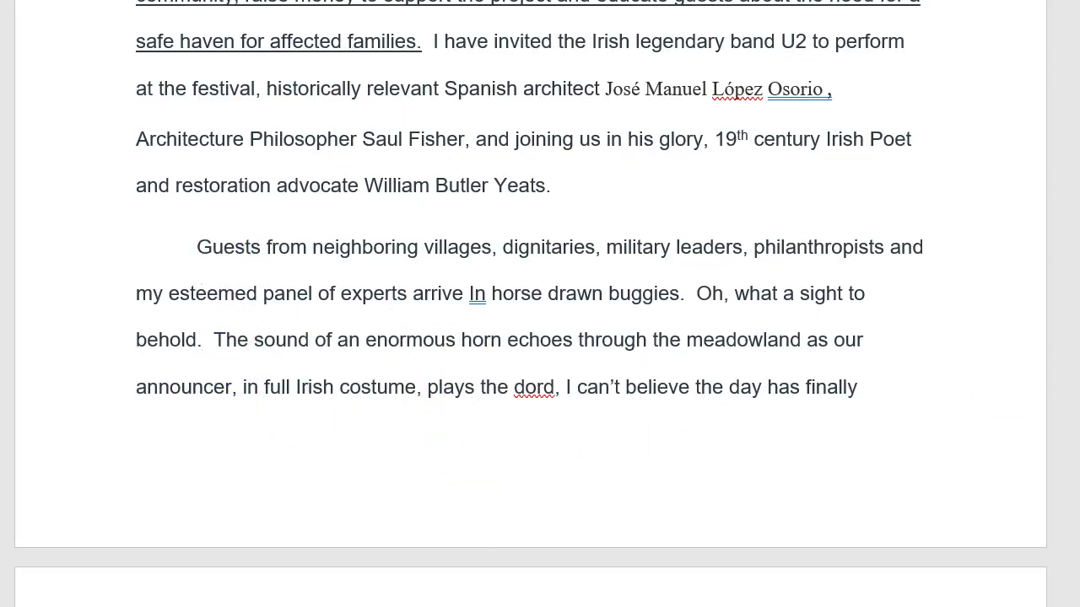
{"action": "scroll", "coordinate": [529, 303], "scroll_direction": "down", "scroll_amount": 5}
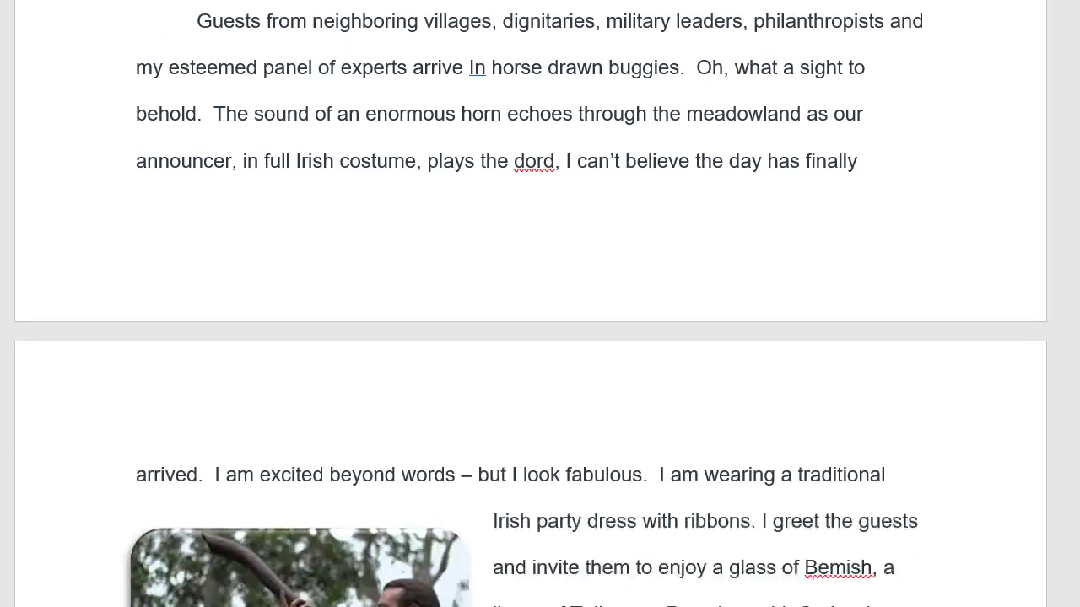
{"action": "scroll", "coordinate": [530, 304], "scroll_direction": "down", "scroll_amount": 3}
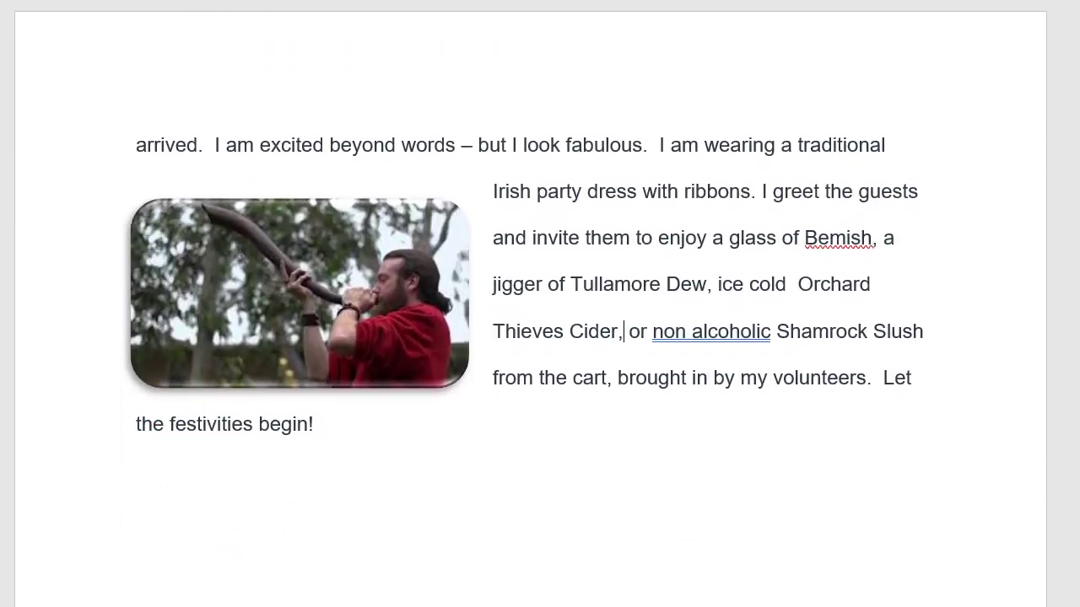
Look over the added entertainment and Yeats sections, checking the text, the leftover outline line and the two unstyled pictures
{"action": "scroll", "coordinate": [540, 304], "scroll_direction": "up", "scroll_amount": 10}
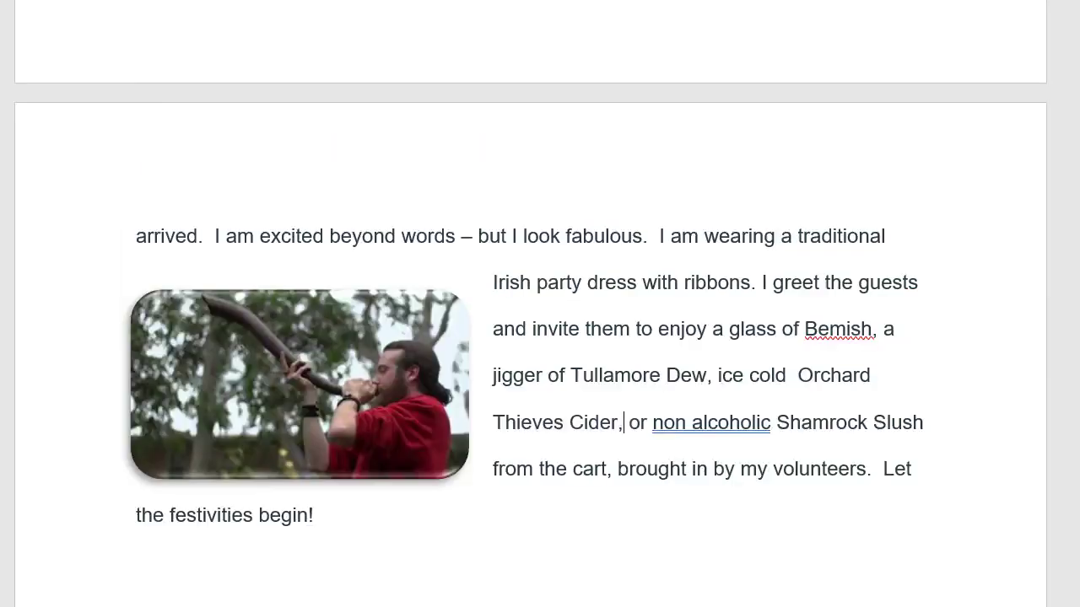
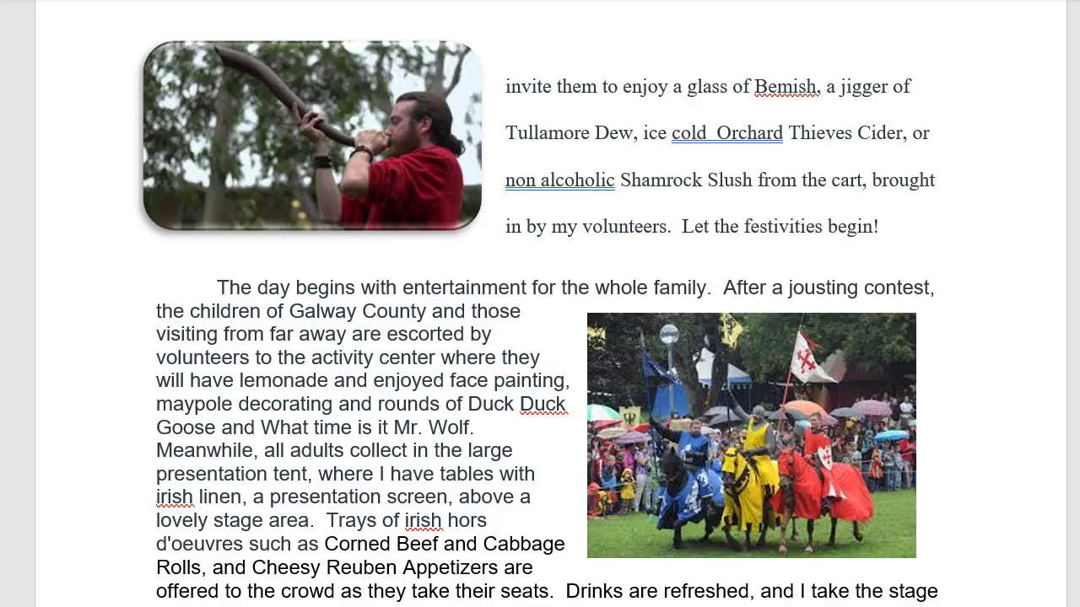
{"action": "scroll", "coordinate": [539, 304], "scroll_direction": "down", "scroll_amount": 10}
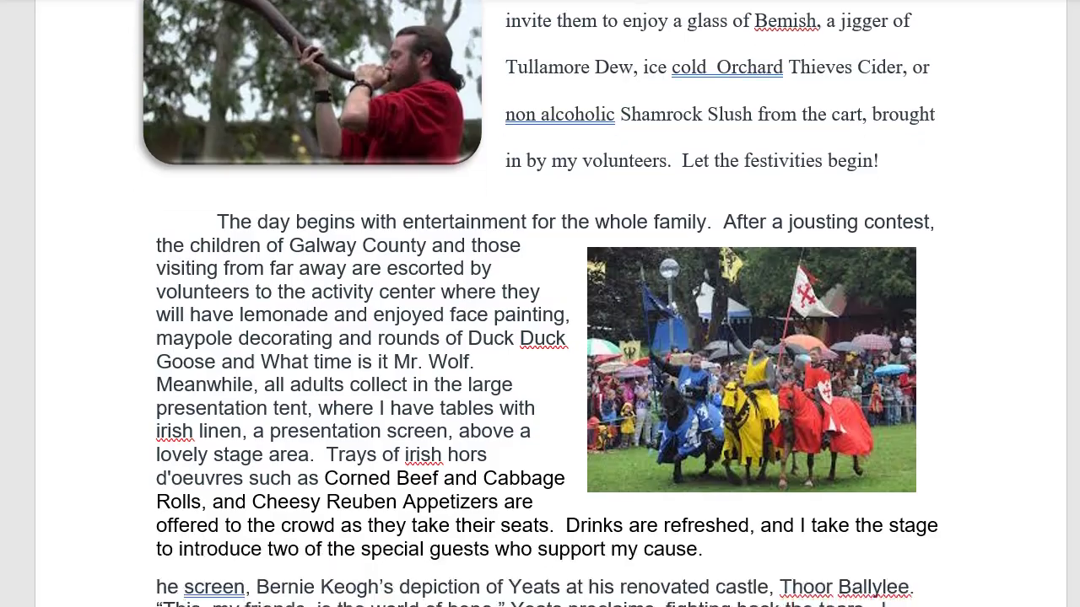
{"action": "scroll", "coordinate": [540, 304], "scroll_direction": "down", "scroll_amount": 4}
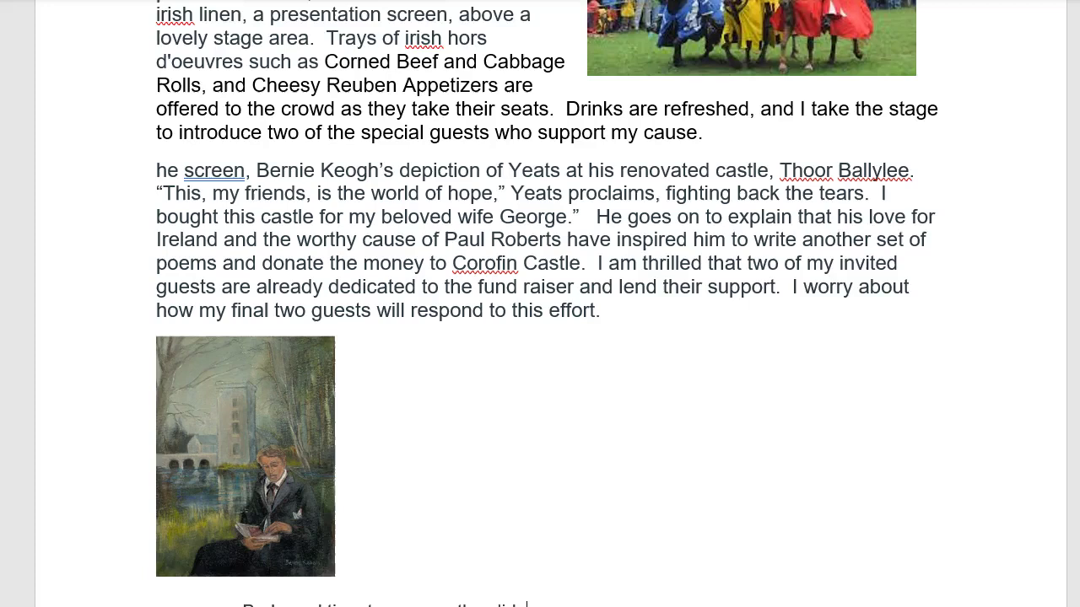
{"action": "scroll", "coordinate": [540, 304], "scroll_direction": "down", "scroll_amount": 4}
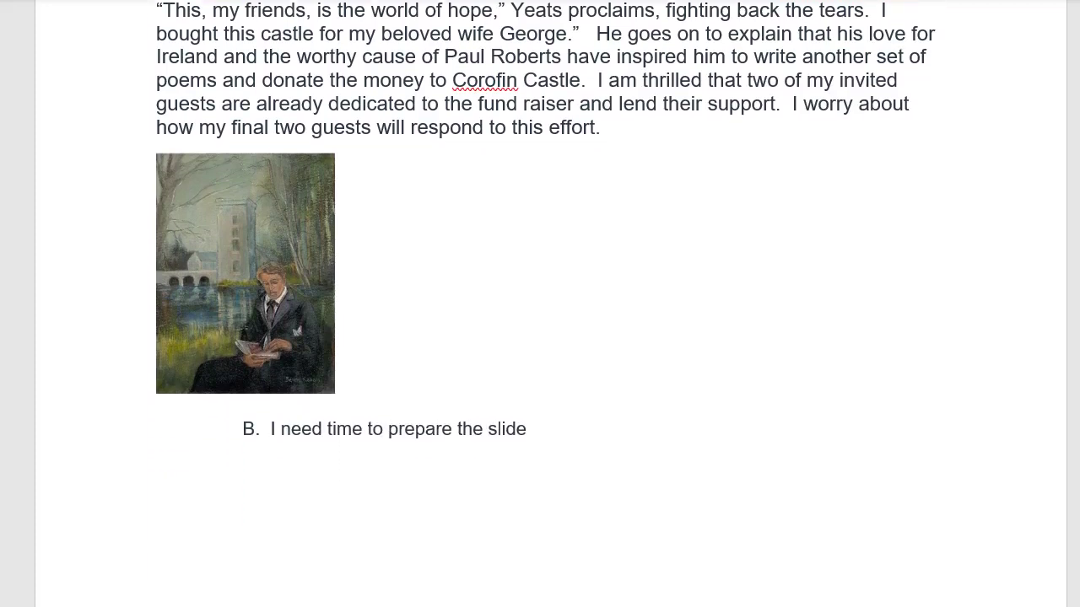
{"action": "scroll", "coordinate": [540, 303], "scroll_direction": "up", "scroll_amount": 4}
{"action": "scroll", "coordinate": [539, 303], "scroll_direction": "up", "scroll_amount": 9}
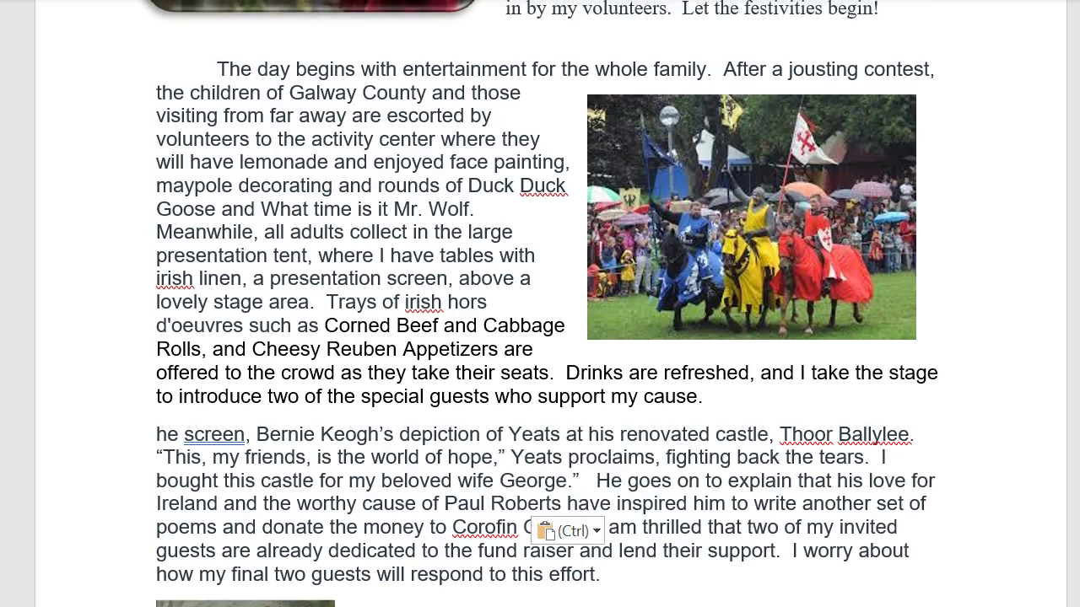
{"action": "scroll", "coordinate": [540, 304], "scroll_direction": "up", "scroll_amount": 2}
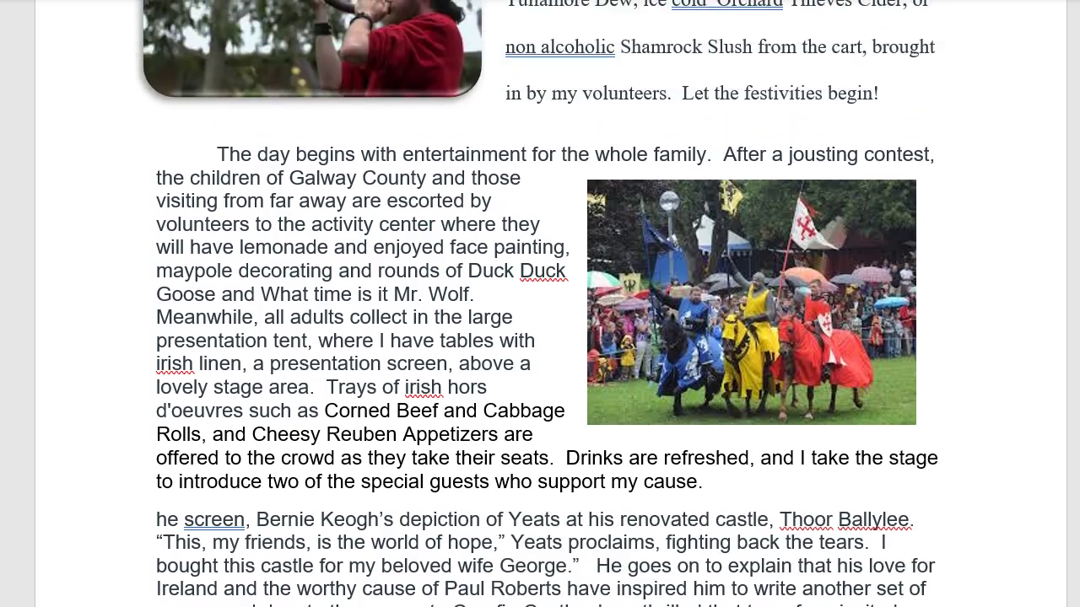
{"action": "scroll", "coordinate": [540, 304], "scroll_direction": "down", "scroll_amount": 2}
{"action": "left_click", "coordinate": [1005, 326]}
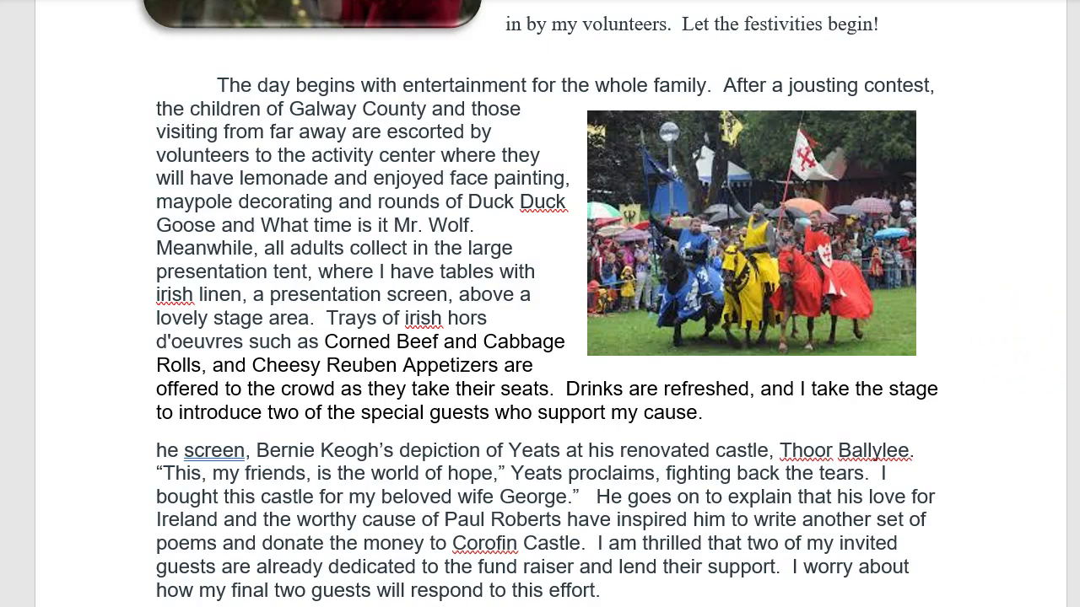
Apply the rounded, bevelled picture style to the photo of the jousting knights, matching the horn player's photo
{"action": "left_click", "coordinate": [708, 295]}
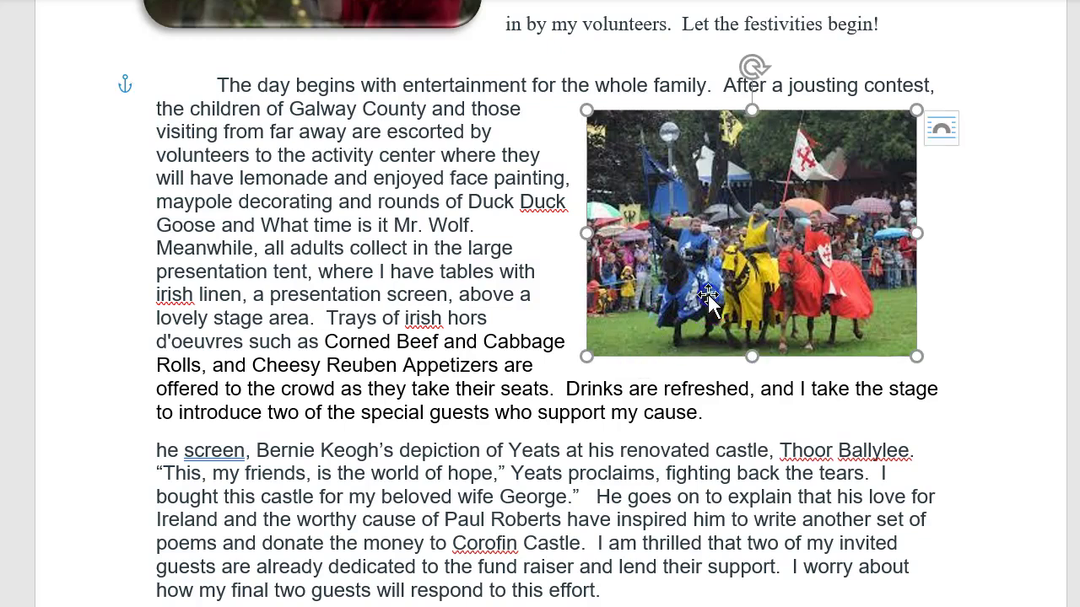
{"action": "left_click", "coordinate": [720, 137]}
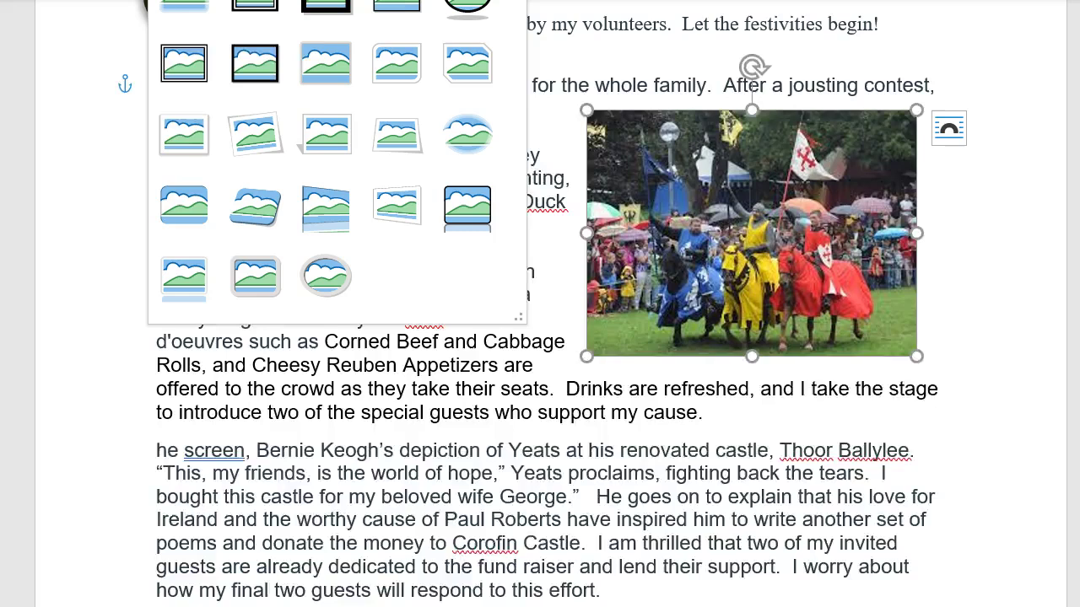
{"action": "left_click", "coordinate": [165, 214]}
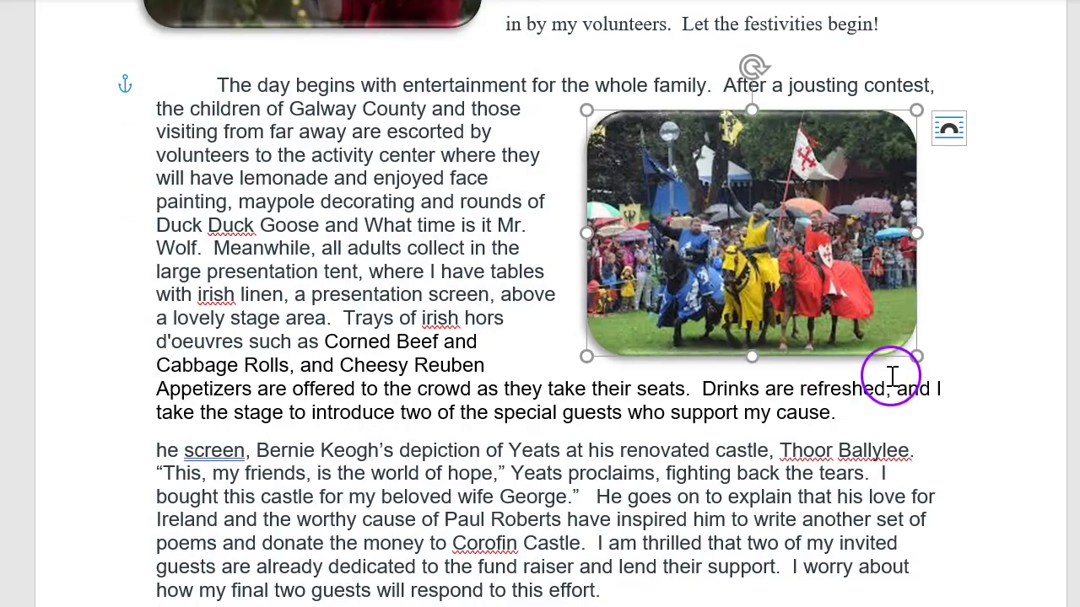
{"action": "left_click", "coordinate": [967, 390]}
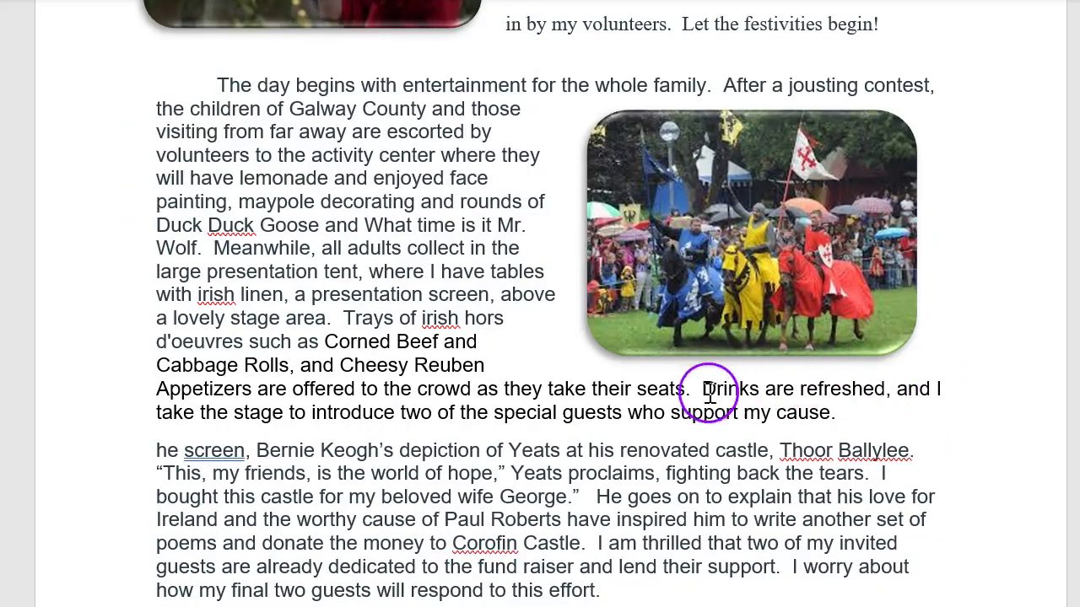
Give the Yeats painting below the castle paragraph the same rounded, bevelled picture style
{"action": "scroll", "coordinate": [494, 458], "scroll_direction": "down", "scroll_amount": 3}
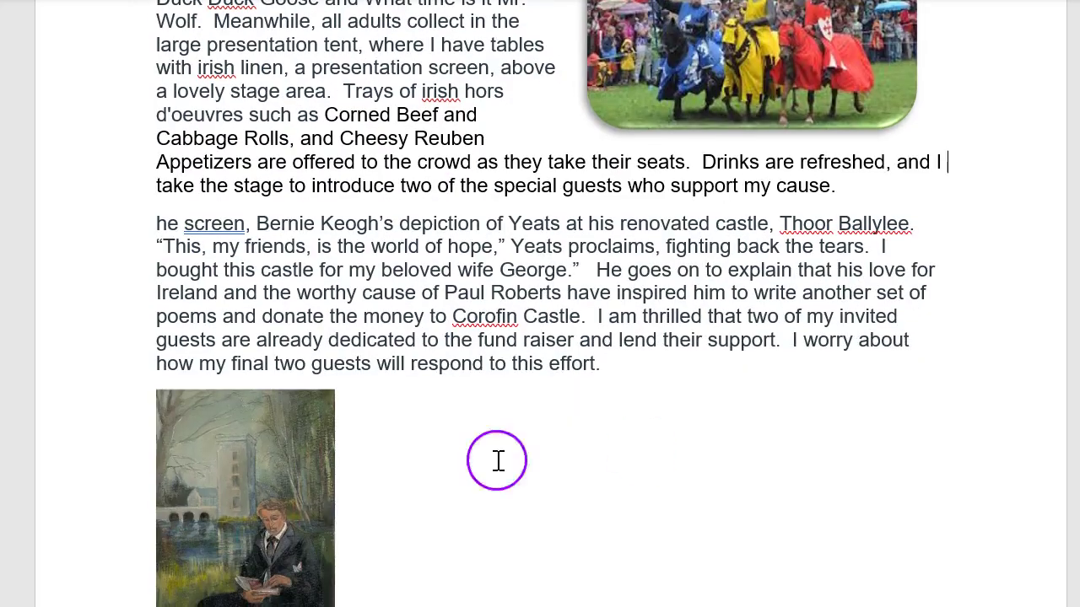
{"action": "left_click", "coordinate": [304, 475]}
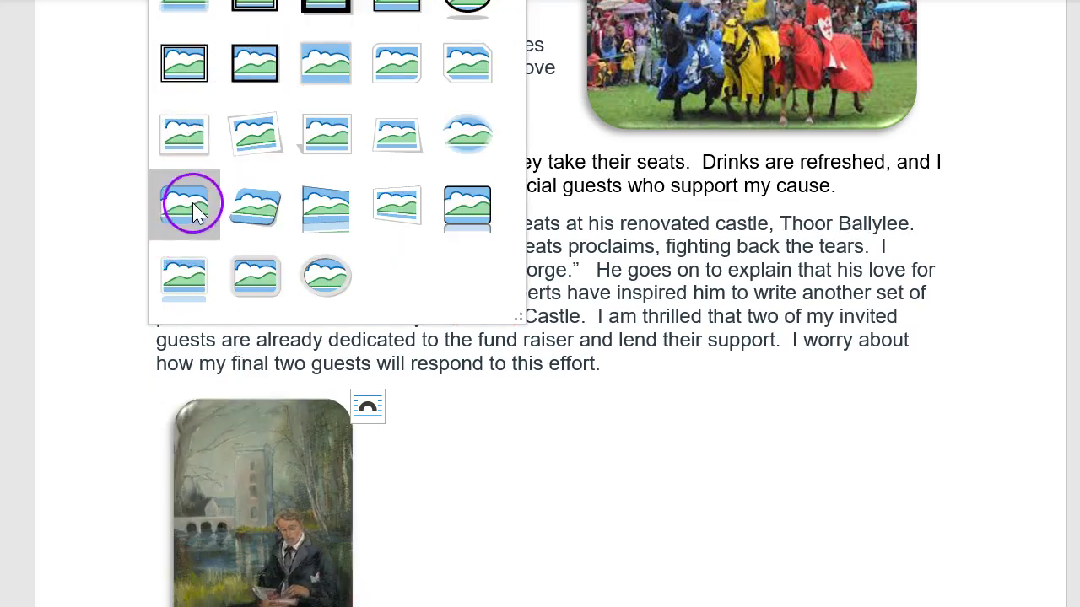
{"action": "left_click", "coordinate": [192, 211]}
{"action": "left_click", "coordinate": [976, 487]}
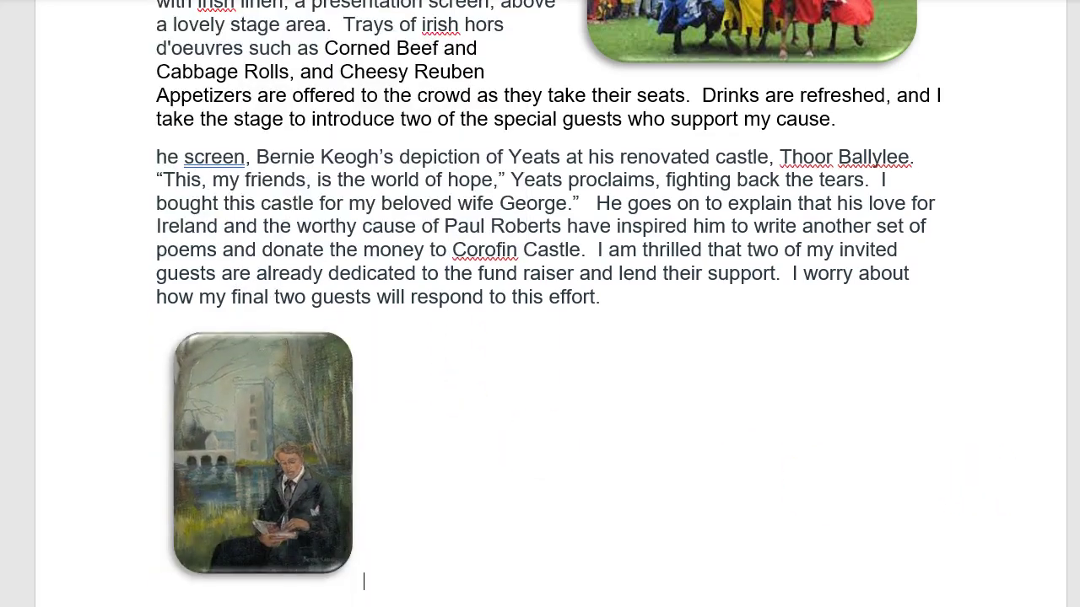
Nudge the jousting photo down slightly beside the paragraph starting "The day begins with entertainment"
{"action": "scroll", "coordinate": [540, 304], "scroll_direction": "up", "scroll_amount": 5}
{"action": "scroll", "coordinate": [540, 304], "scroll_direction": "down", "scroll_amount": 2}
{"action": "scroll", "coordinate": [540, 304], "scroll_direction": "down", "scroll_amount": 2}
{"action": "scroll", "coordinate": [540, 304], "scroll_direction": "up", "scroll_amount": 2}
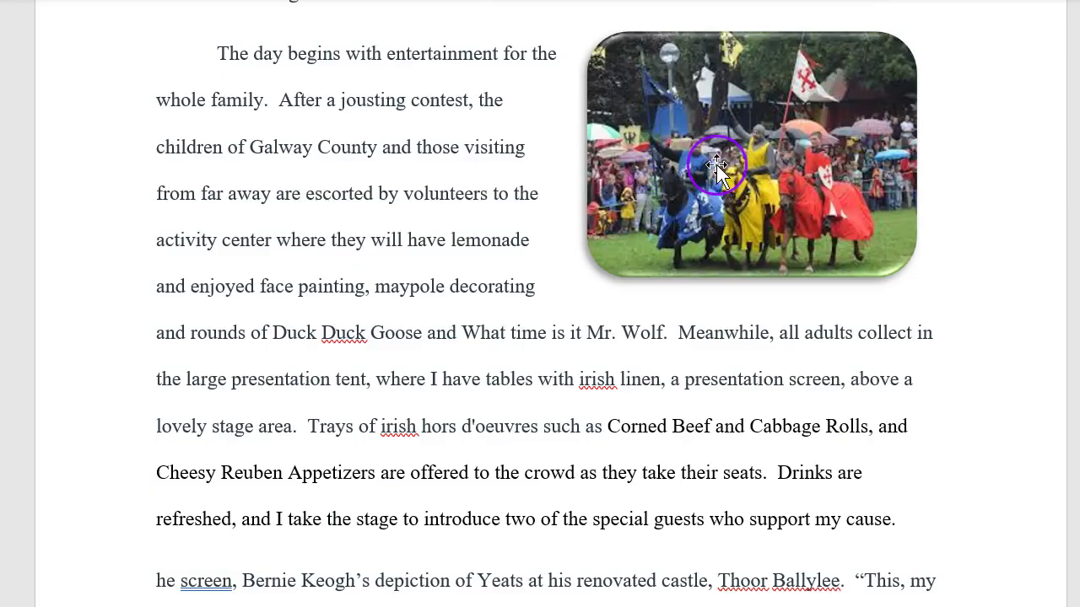
{"action": "left_click", "coordinate": [714, 193]}
{"action": "left_click_drag", "start_coordinate": [714, 204], "coordinate": [715, 204]}
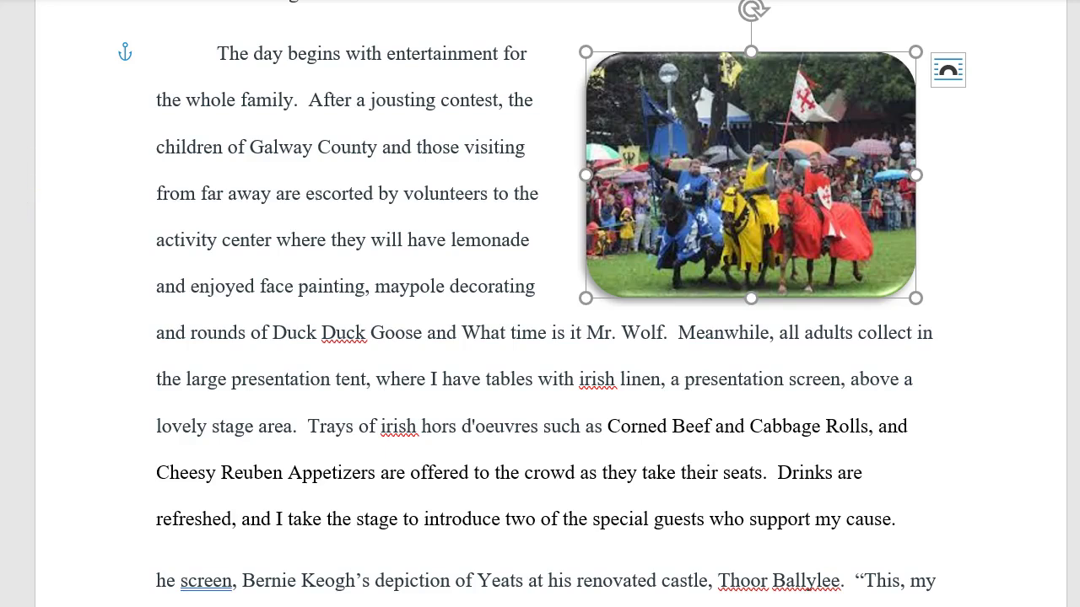
Read through the entertainment and Yeats paragraphs, examining the text wrapping around the jousting photo and where a paragraph break fits
{"action": "left_click", "coordinate": [92, 147]}
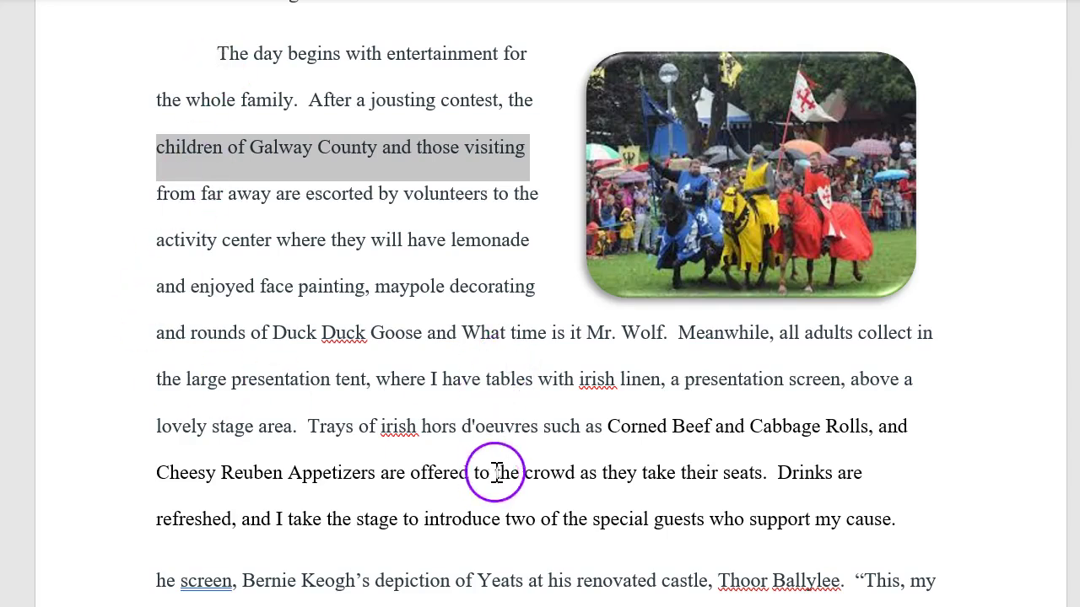
{"action": "scroll", "coordinate": [540, 304], "scroll_direction": "down", "scroll_amount": 10}
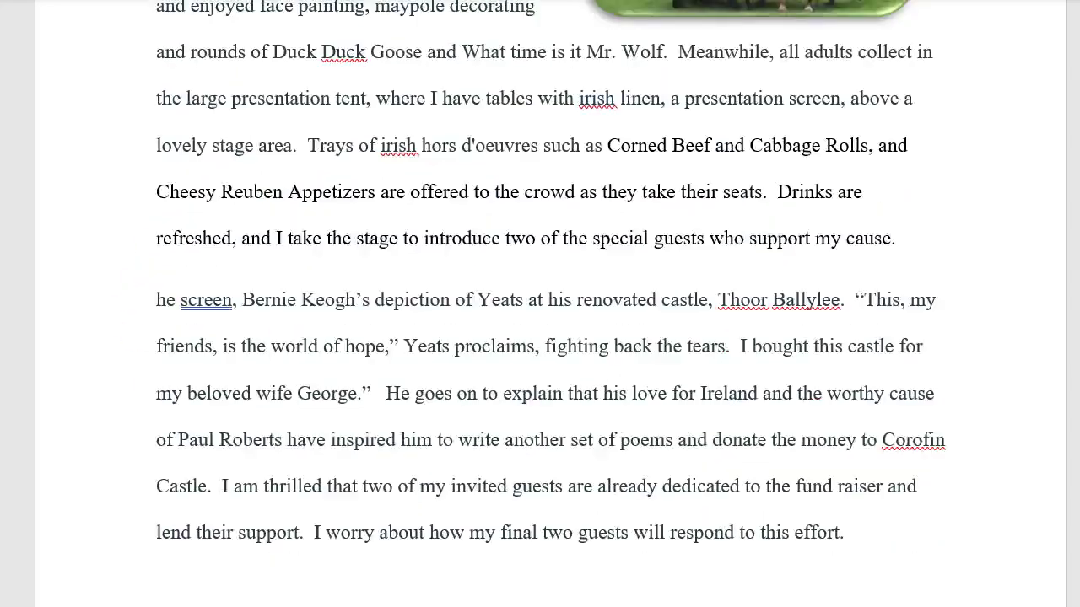
{"action": "scroll", "coordinate": [539, 304], "scroll_direction": "up", "scroll_amount": 5}
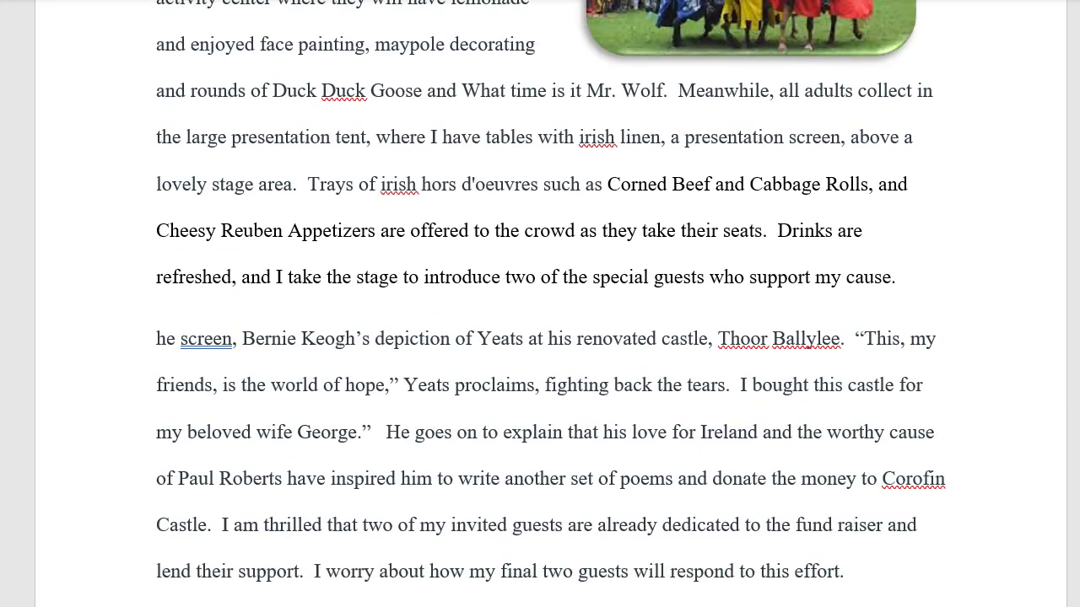
{"action": "scroll", "coordinate": [612, 348], "scroll_direction": "up", "scroll_amount": 3}
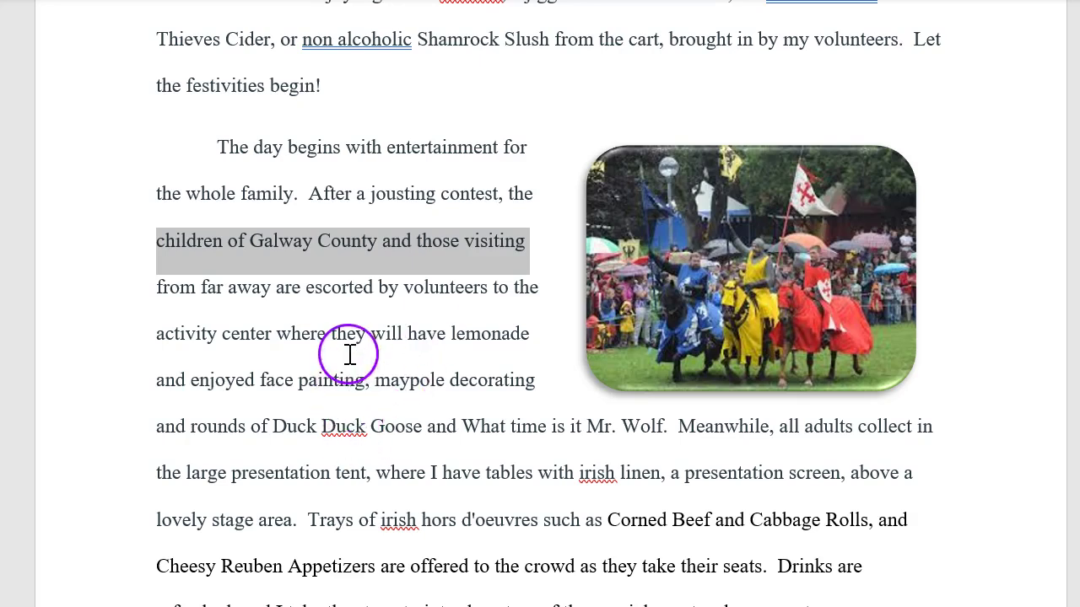
{"action": "scroll", "coordinate": [539, 304], "scroll_direction": "down", "scroll_amount": 3}
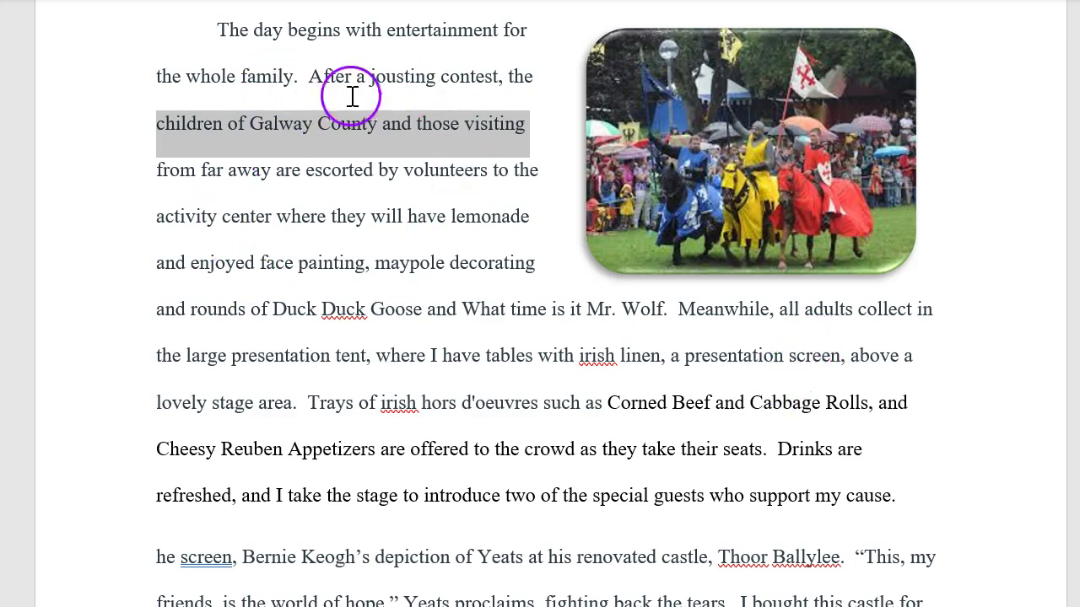
{"action": "left_click", "coordinate": [171, 177]}
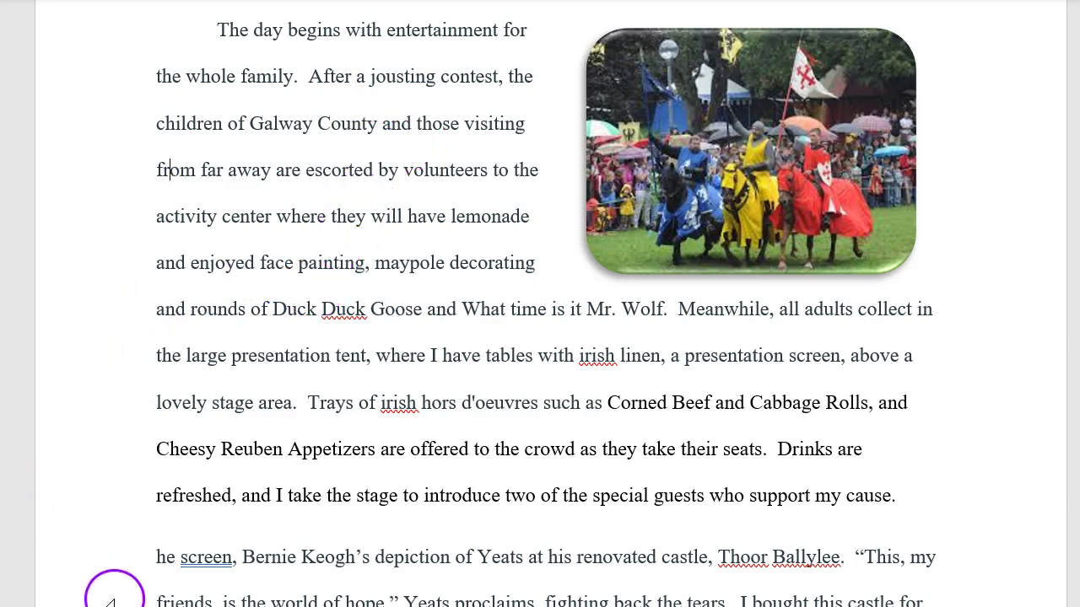
{"action": "left_click_drag", "start_coordinate": [147, 127], "coordinate": [327, 146]}
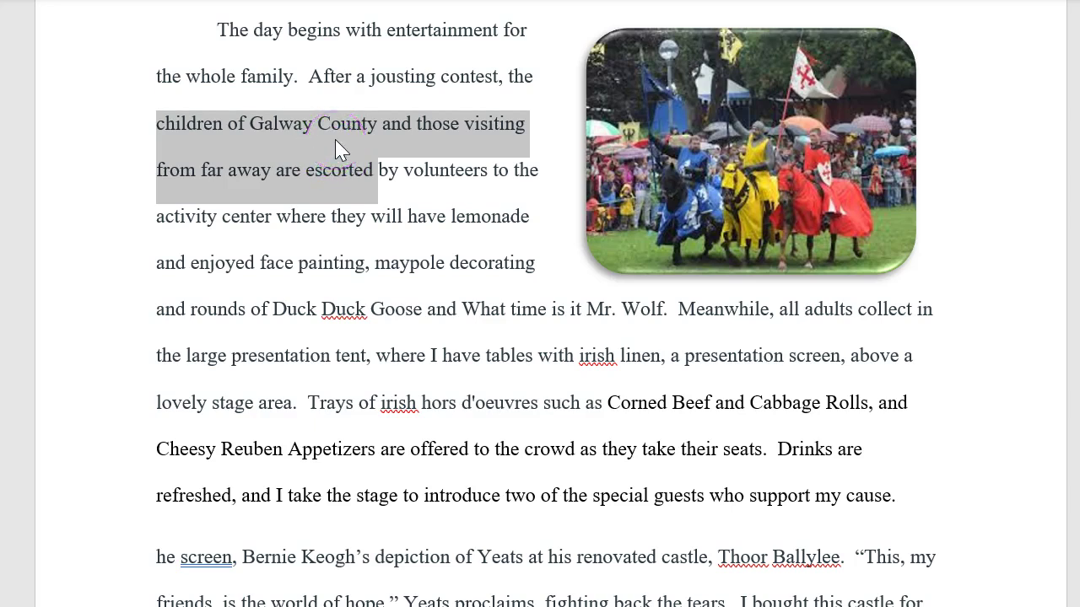
{"action": "left_click_drag", "start_coordinate": [333, 171], "coordinate": [406, 318]}
Start a new paragraph at "Trays of irish hors d'oeuvres" and indent its first line
{"action": "left_click", "coordinate": [307, 402]}
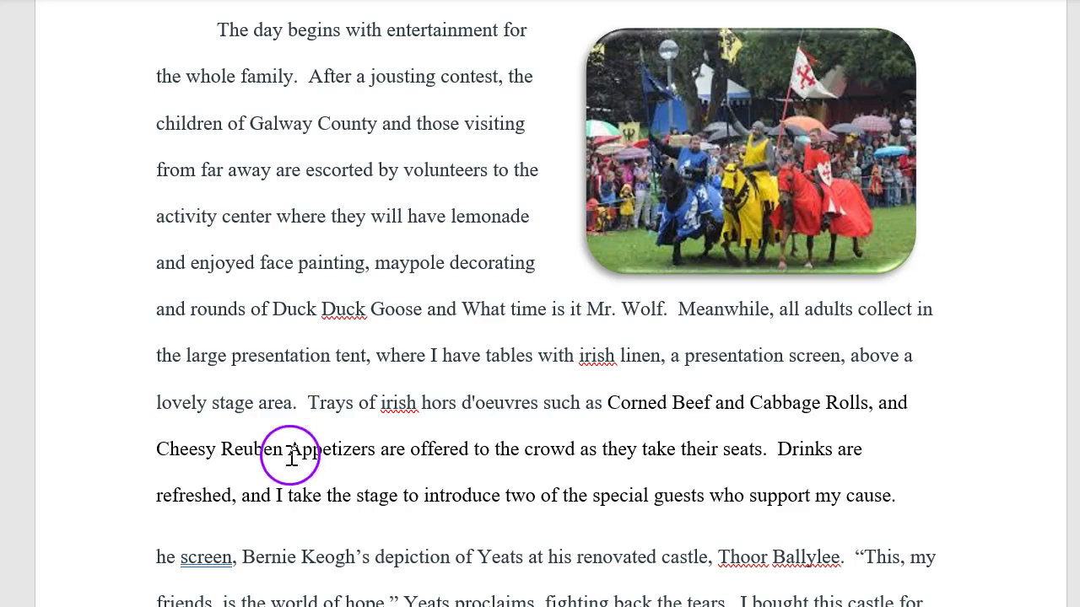
{"action": "key", "text": "Return"}
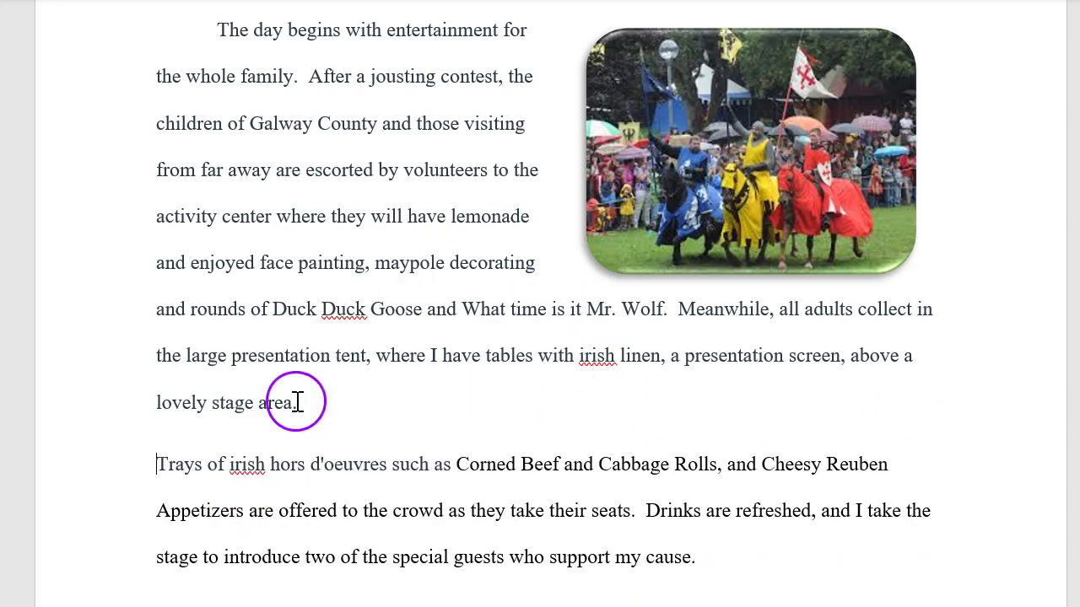
{"action": "key", "text": "Tab"}
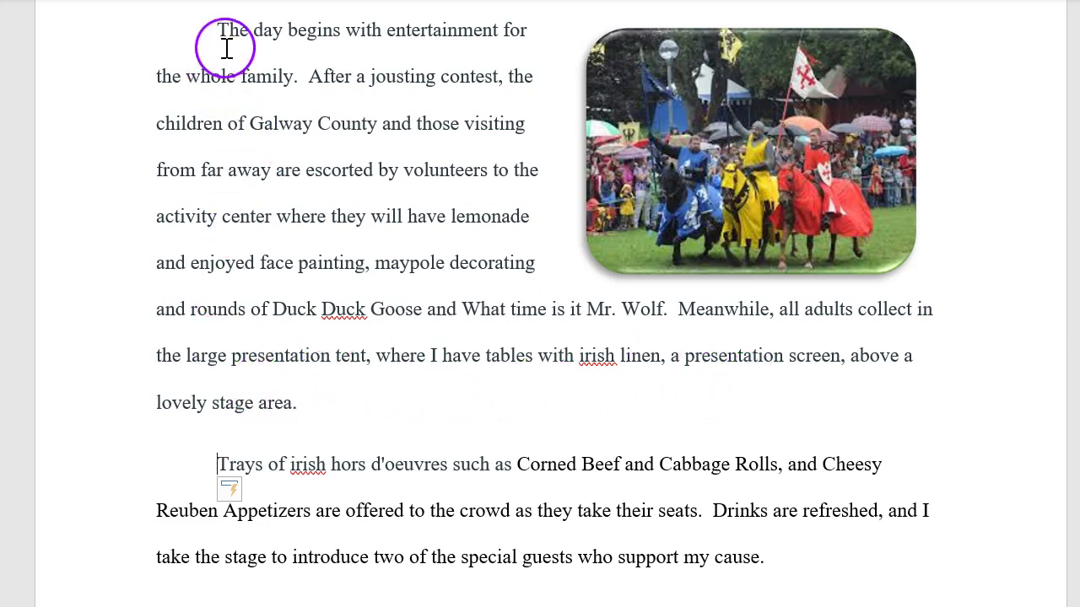
Move the jousting photo just below the first line of its paragraph and check how the sentences read around it
{"action": "left_click_drag", "start_coordinate": [710, 187], "coordinate": [707, 218]}
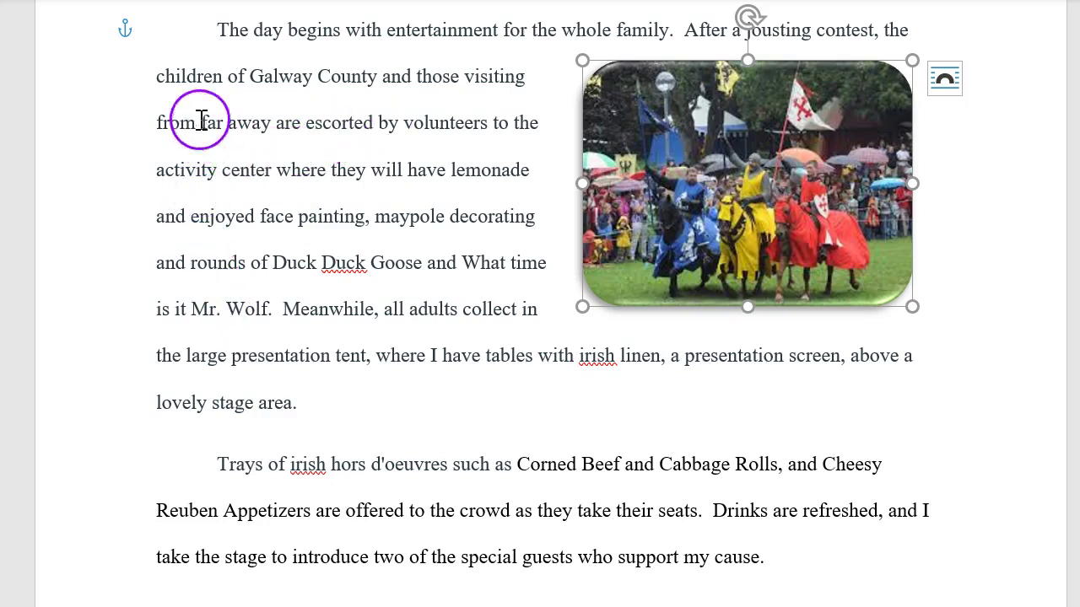
{"action": "left_click_drag", "start_coordinate": [157, 84], "coordinate": [228, 80]}
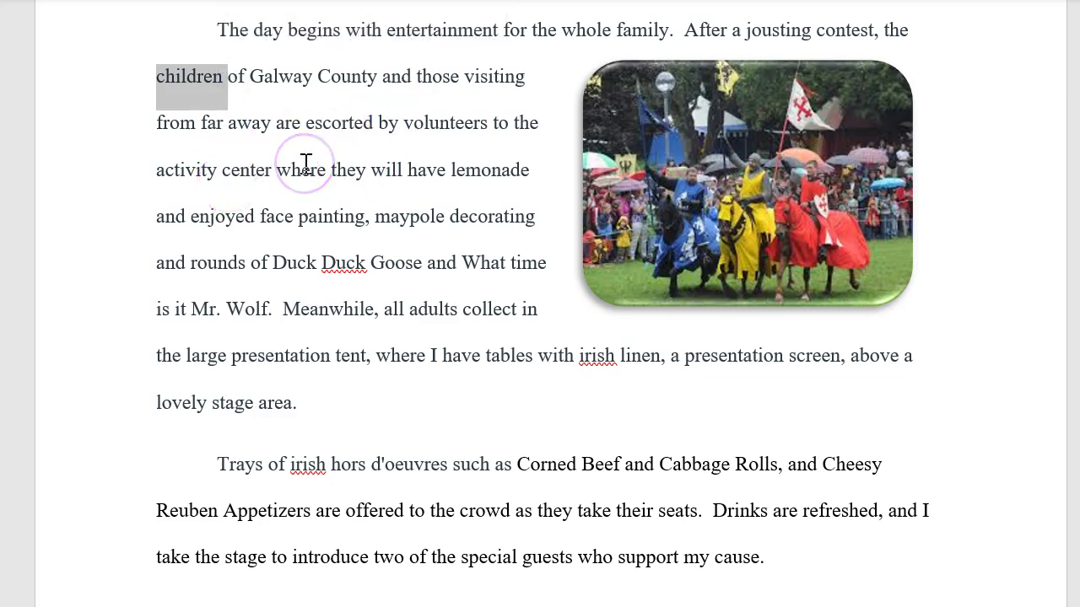
{"action": "left_click_drag", "start_coordinate": [381, 123], "coordinate": [508, 126]}
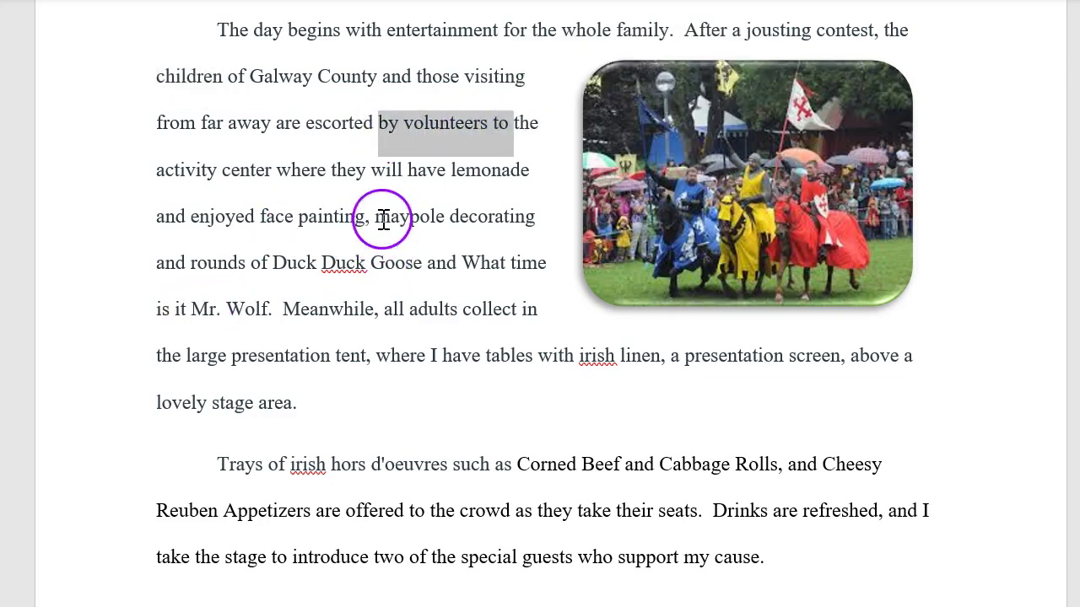
{"action": "left_click_drag", "start_coordinate": [376, 218], "coordinate": [489, 292]}
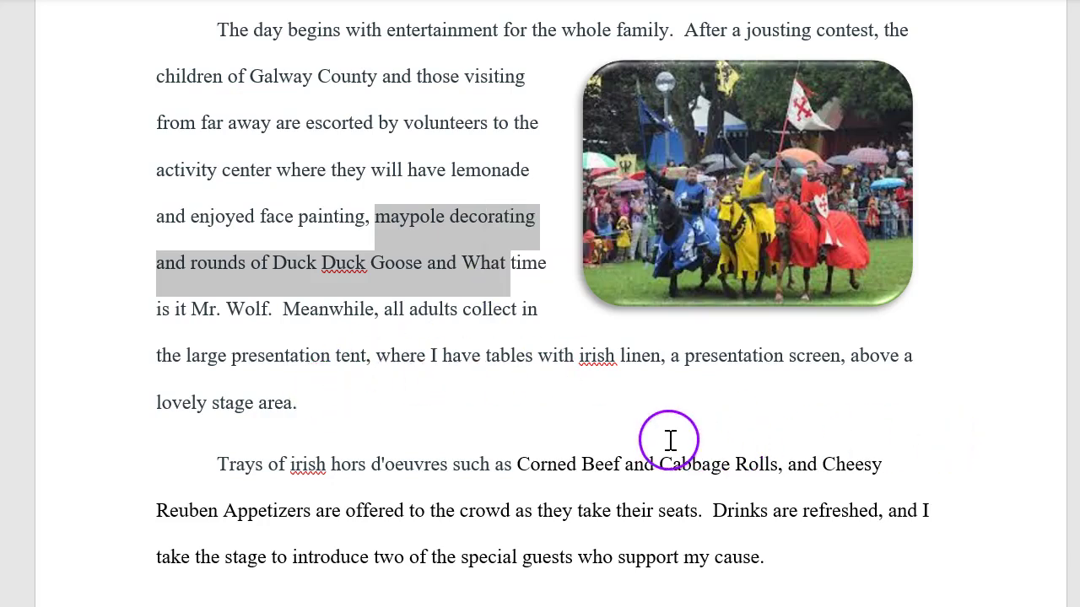
{"action": "left_click_drag", "start_coordinate": [284, 309], "coordinate": [373, 354]}
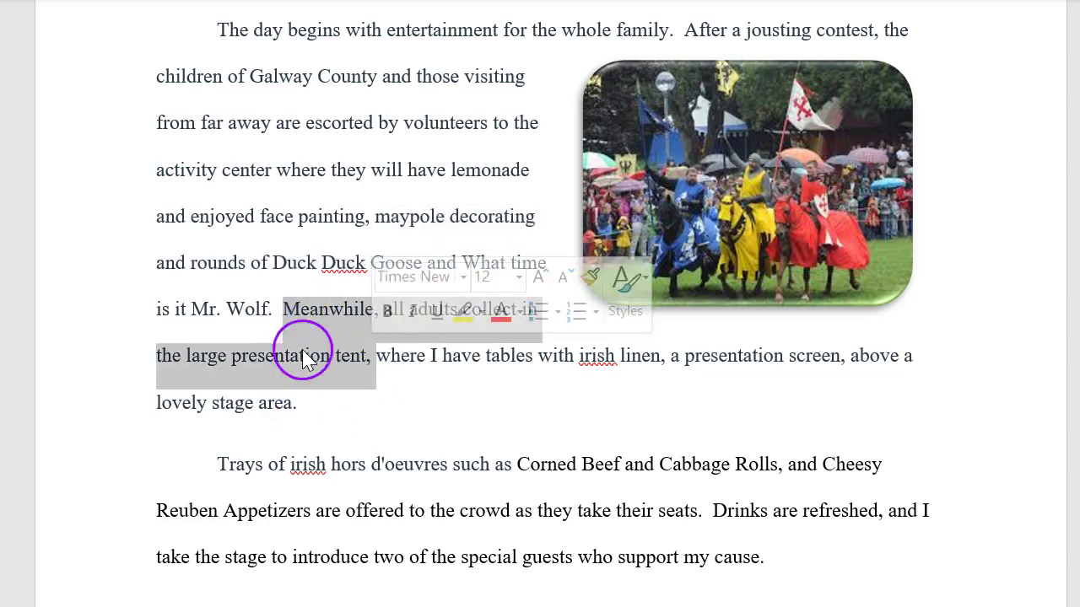
{"action": "left_click", "coordinate": [272, 322]}
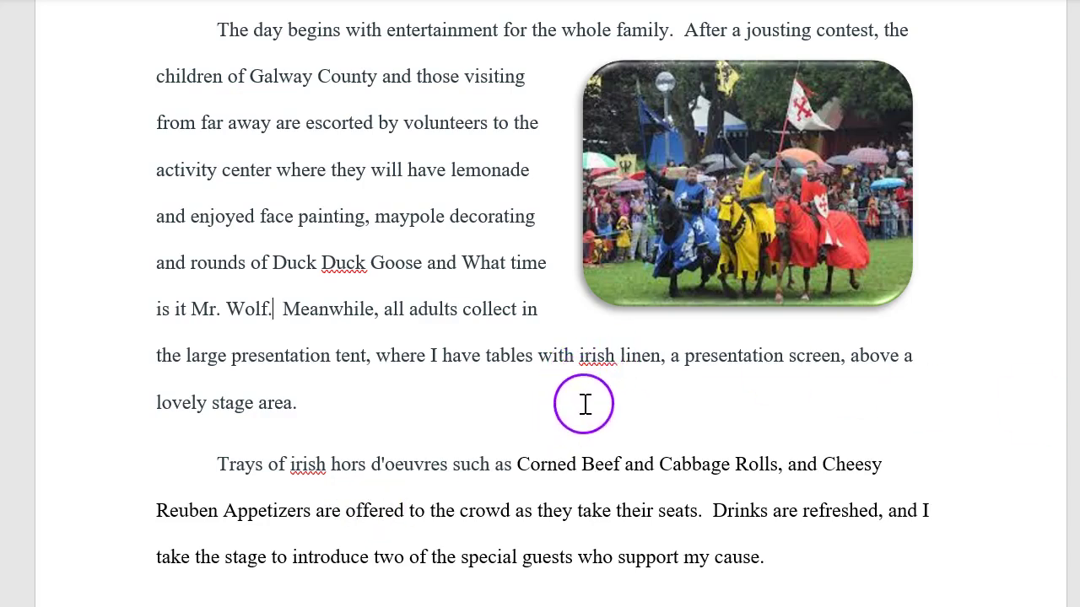
Capitalize "Irish" in the phrase "tables with irish linen"
{"action": "left_click", "coordinate": [586, 355]}
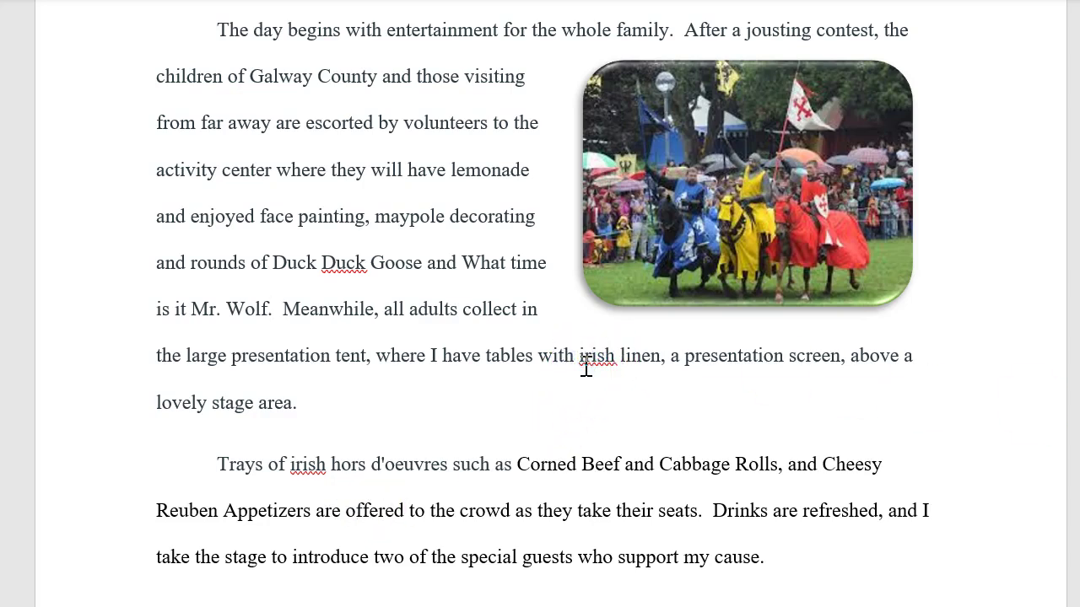
{"action": "key", "text": "Delete"}
{"action": "type", "text": "I"}
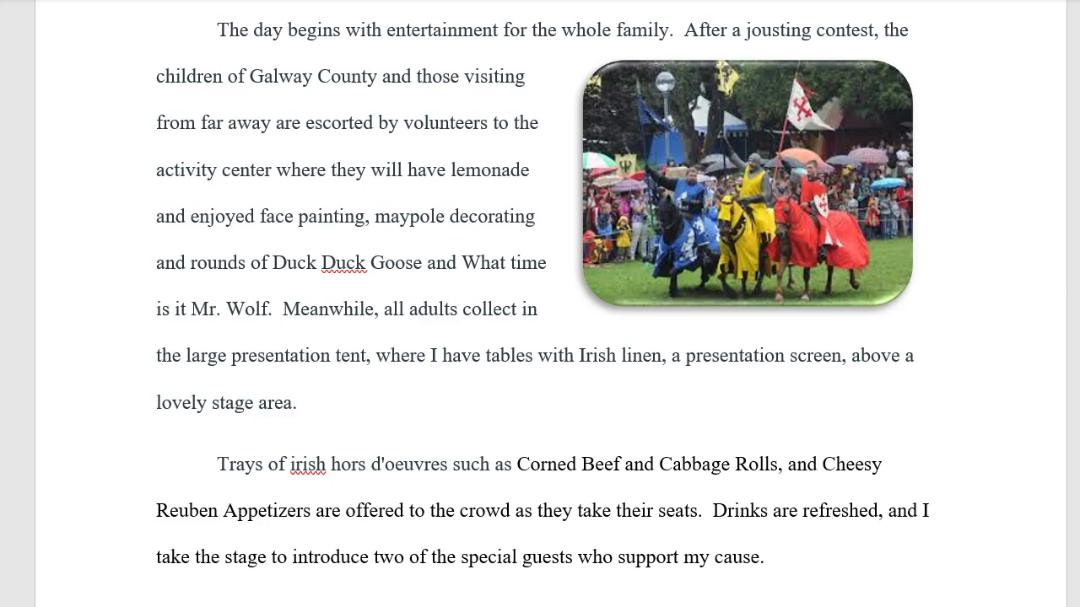
Paste the welcome speech starting "I thank everyone for coming" after "who support my cause" and check how it runs on
{"action": "key", "text": "ctrl+v"}
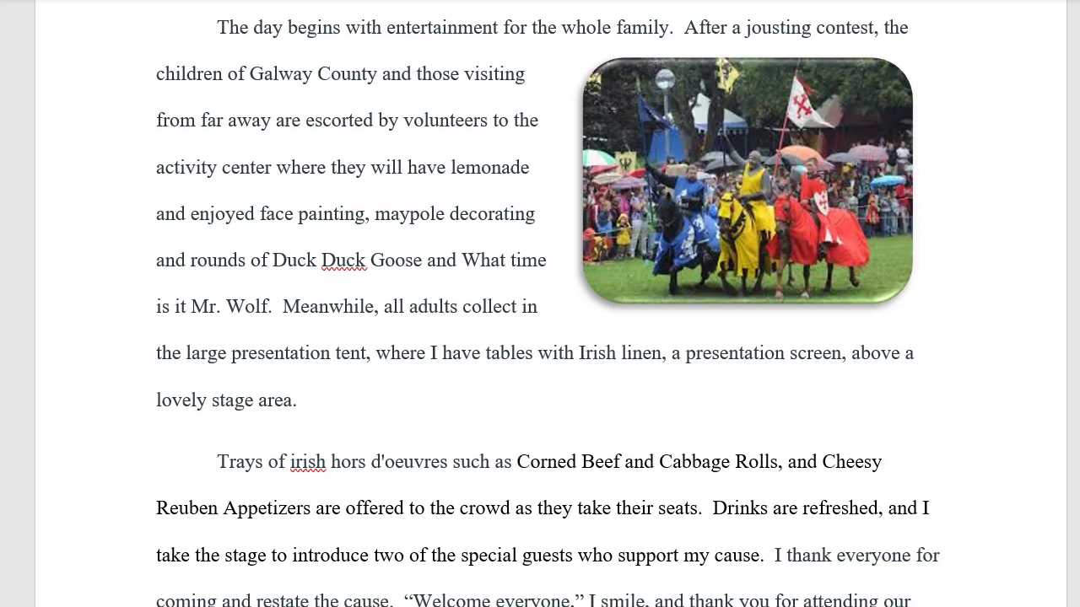
{"action": "scroll", "coordinate": [540, 304], "scroll_direction": "down", "scroll_amount": 5}
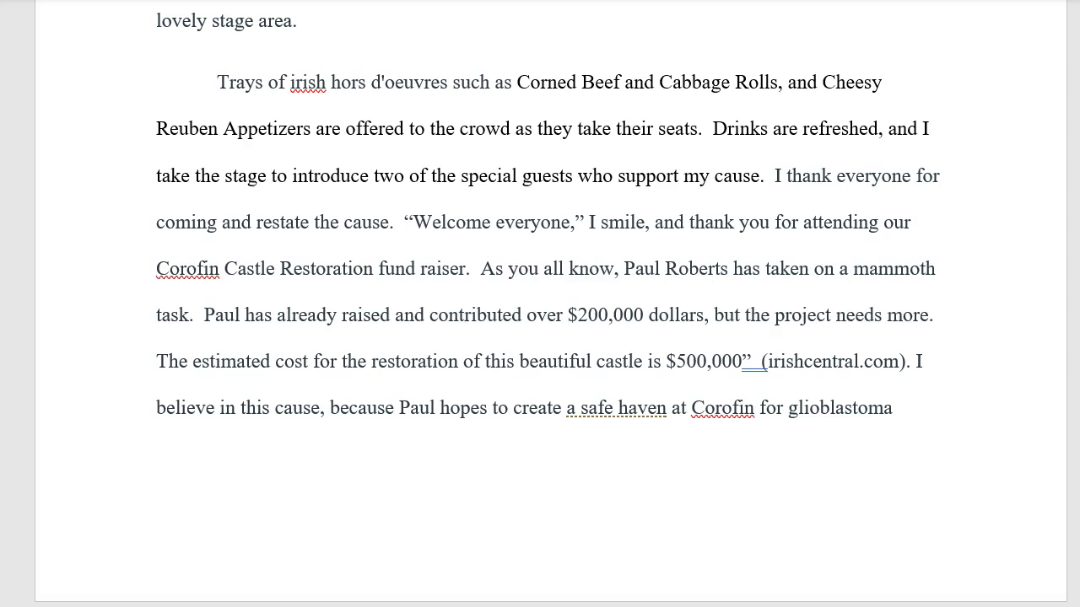
{"action": "scroll", "coordinate": [540, 303], "scroll_direction": "down", "scroll_amount": 5}
{"action": "scroll", "coordinate": [540, 304], "scroll_direction": "up", "scroll_amount": 5}
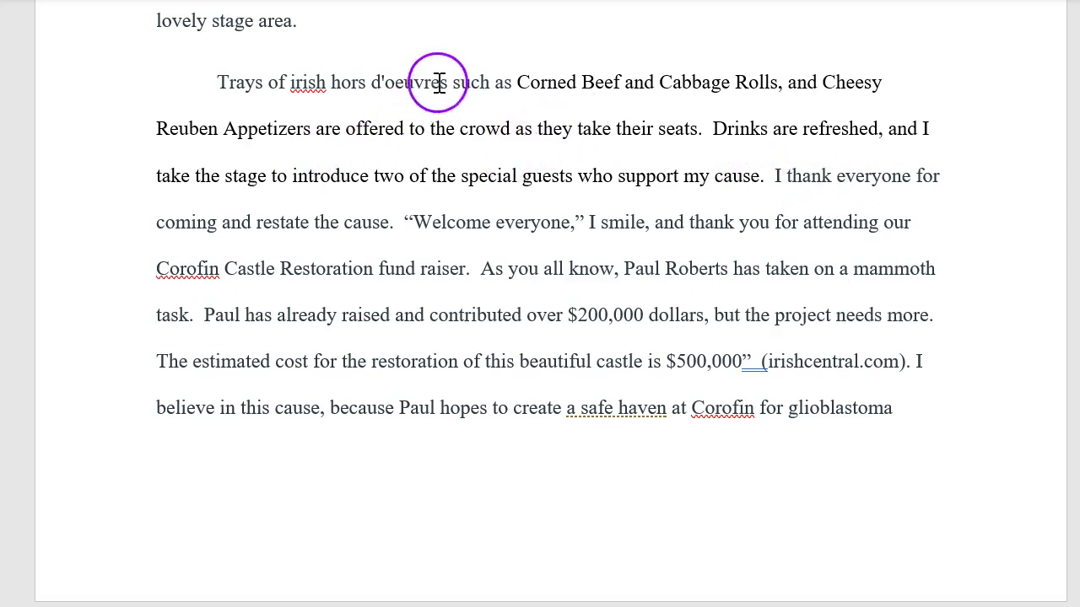
Examine the hors d'oeuvres sentence and the blank space below its paragraph, and compare the U2 paragraph with section 2 of the outline
{"action": "left_click_drag", "start_coordinate": [217, 85], "coordinate": [693, 141]}
{"action": "left_click", "coordinate": [696, 137]}
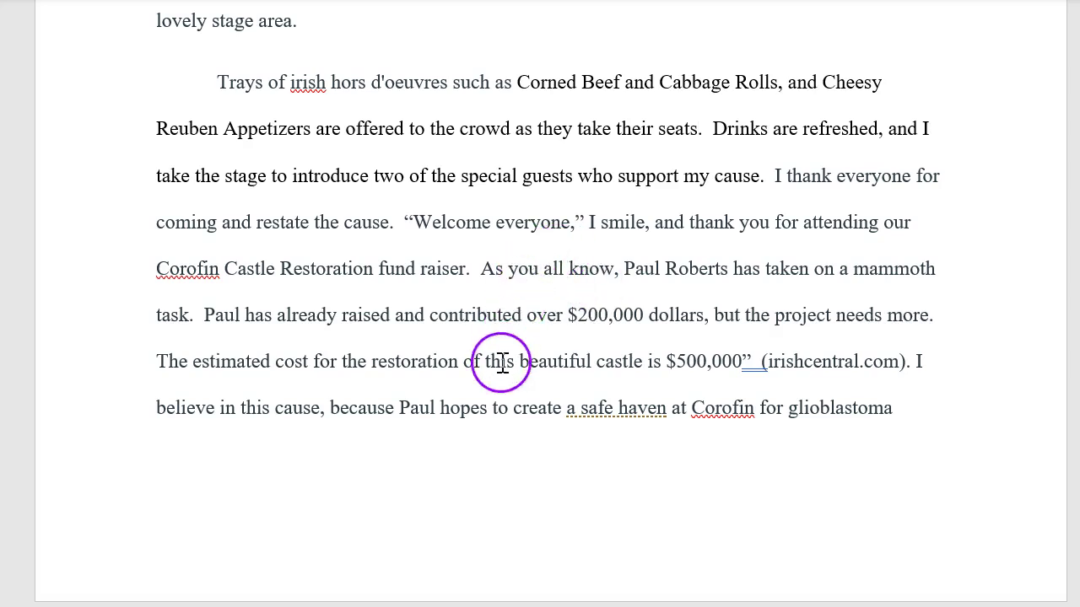
{"action": "left_click", "coordinate": [632, 361]}
{"action": "left_click", "coordinate": [509, 470]}
{"action": "left_click", "coordinate": [631, 462]}
{"action": "left_click", "coordinate": [815, 460]}
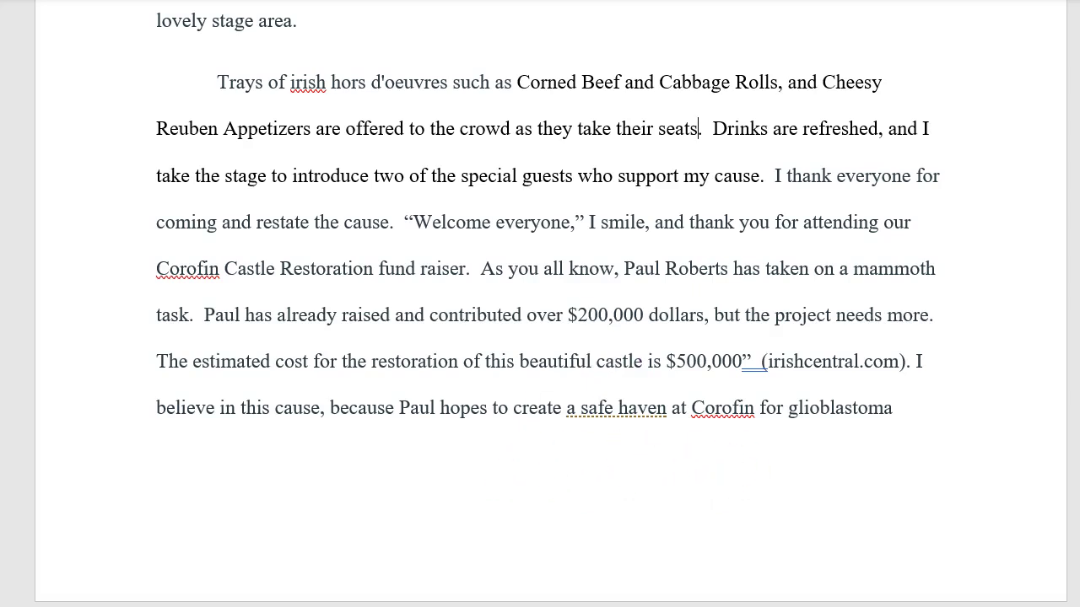
{"action": "scroll", "coordinate": [540, 337], "scroll_direction": "down", "scroll_amount": 6}
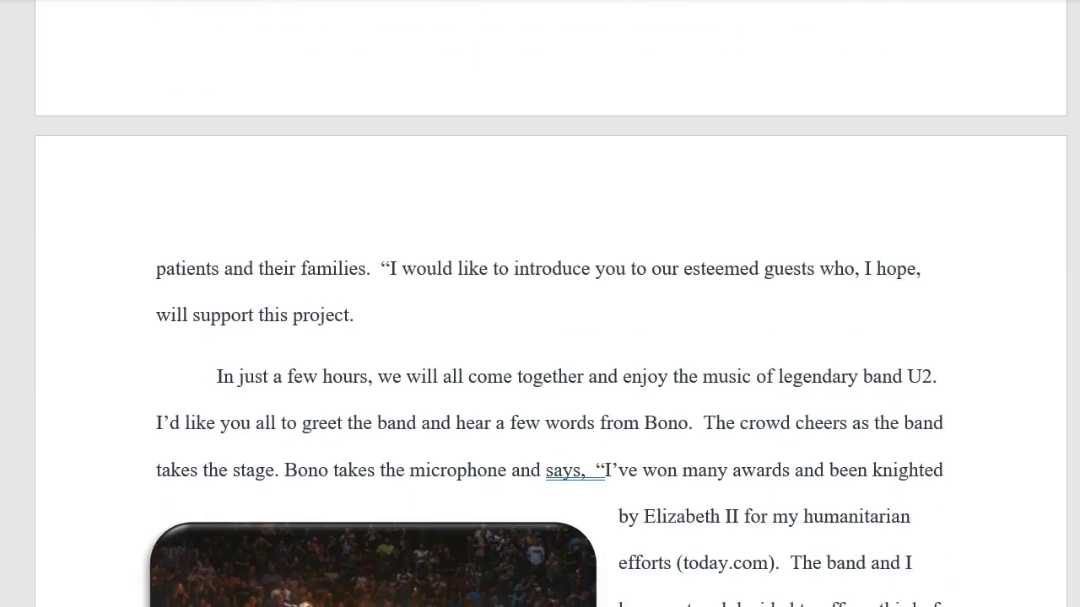
{"action": "scroll", "coordinate": [540, 337], "scroll_direction": "down", "scroll_amount": 2}
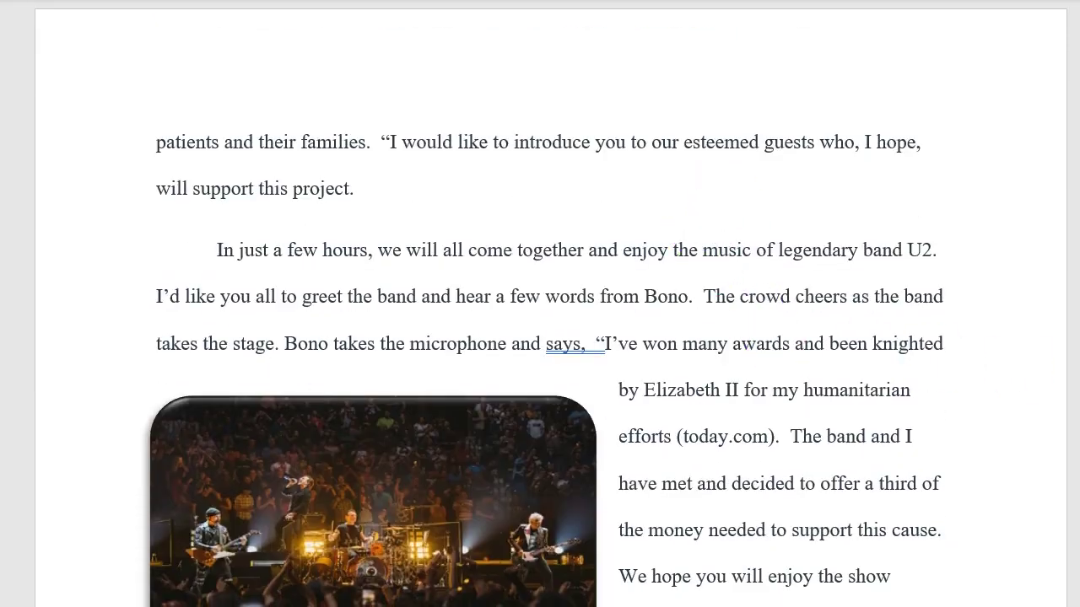
{"action": "scroll", "coordinate": [540, 337], "scroll_direction": "down", "scroll_amount": 3}
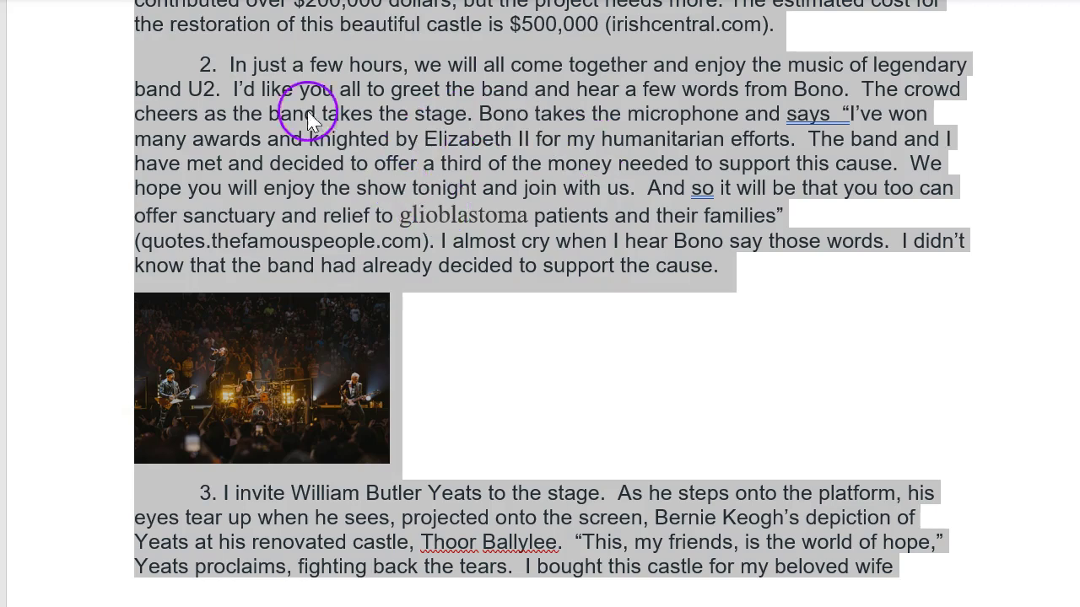
{"action": "left_click", "coordinate": [208, 67]}
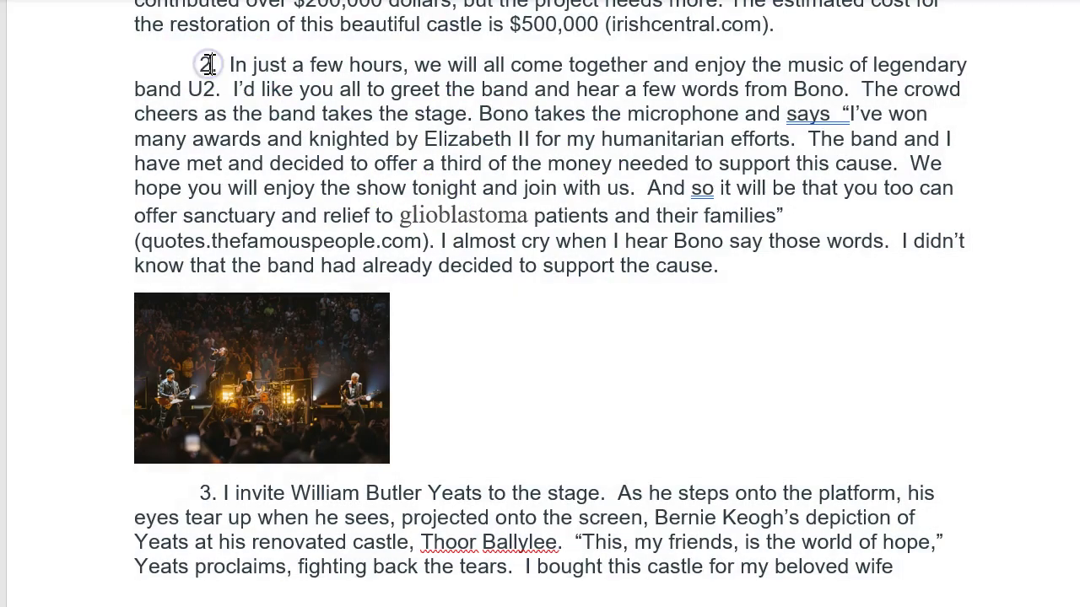
{"action": "left_click", "coordinate": [412, 406]}
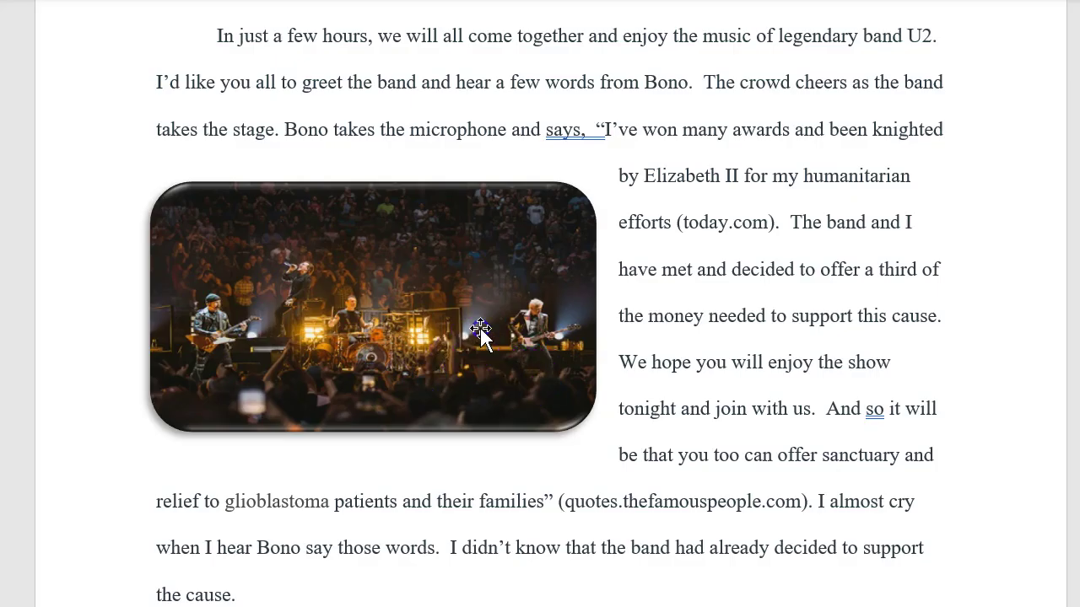
Shrink the U2 concert photo from its upper outer corner and check the (today.com) citation in the paragraph
{"action": "left_click", "coordinate": [480, 331]}
{"action": "left_click_drag", "start_coordinate": [595, 183], "coordinate": [417, 238]}
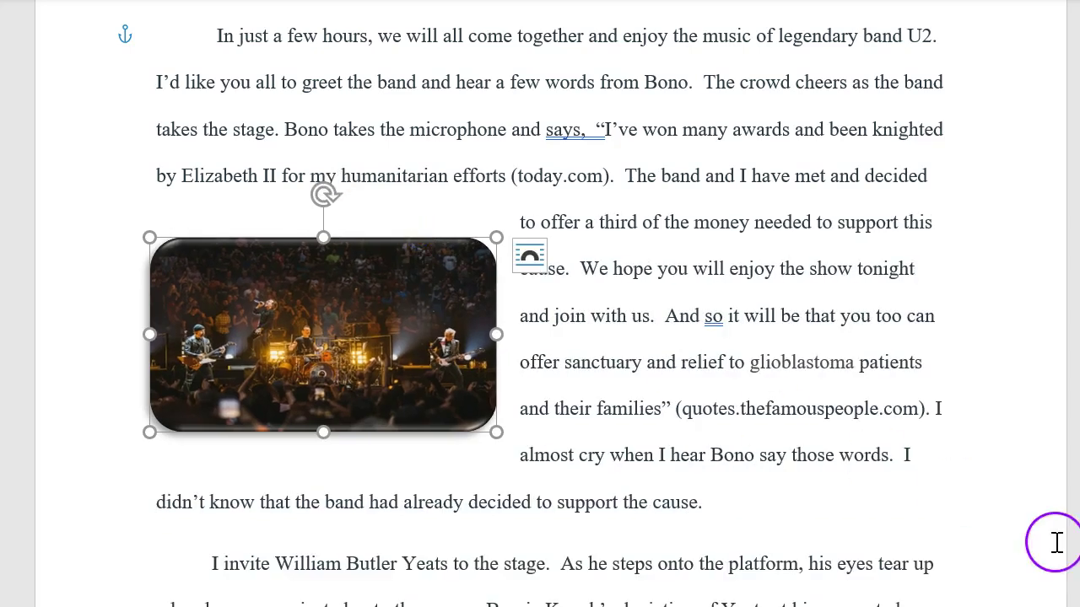
{"action": "left_click", "coordinate": [989, 486]}
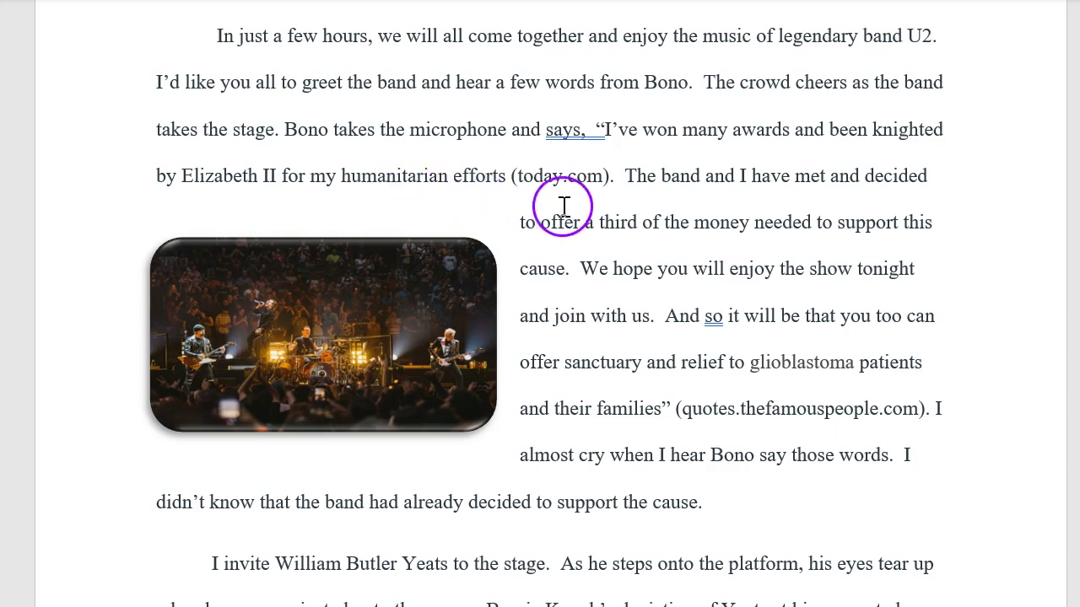
{"action": "left_click_drag", "start_coordinate": [512, 177], "coordinate": [615, 178]}
{"action": "left_click", "coordinate": [421, 180]}
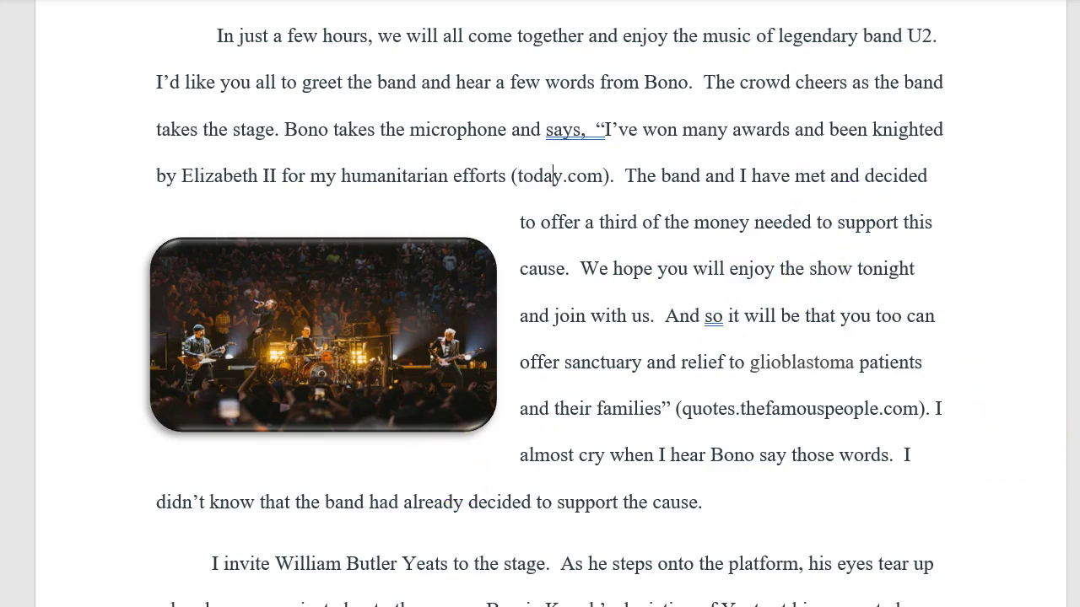
Try several positions for the Yeats painting along the left margin, just below the second line of its paragraph
{"action": "scroll", "coordinate": [539, 337], "scroll_direction": "down", "scroll_amount": 3}
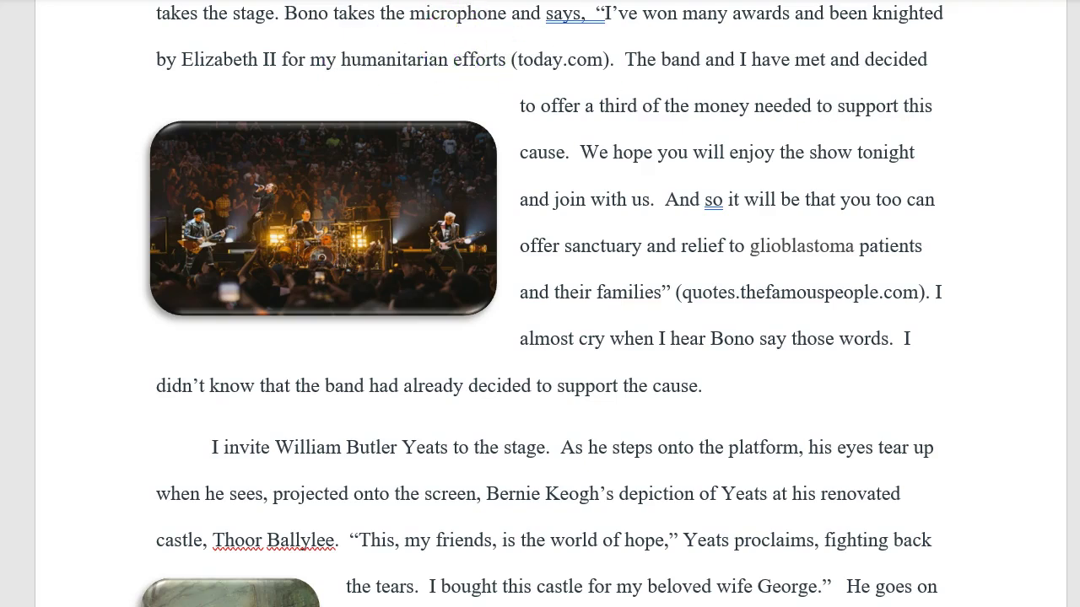
{"action": "scroll", "coordinate": [540, 303], "scroll_direction": "down", "scroll_amount": 5}
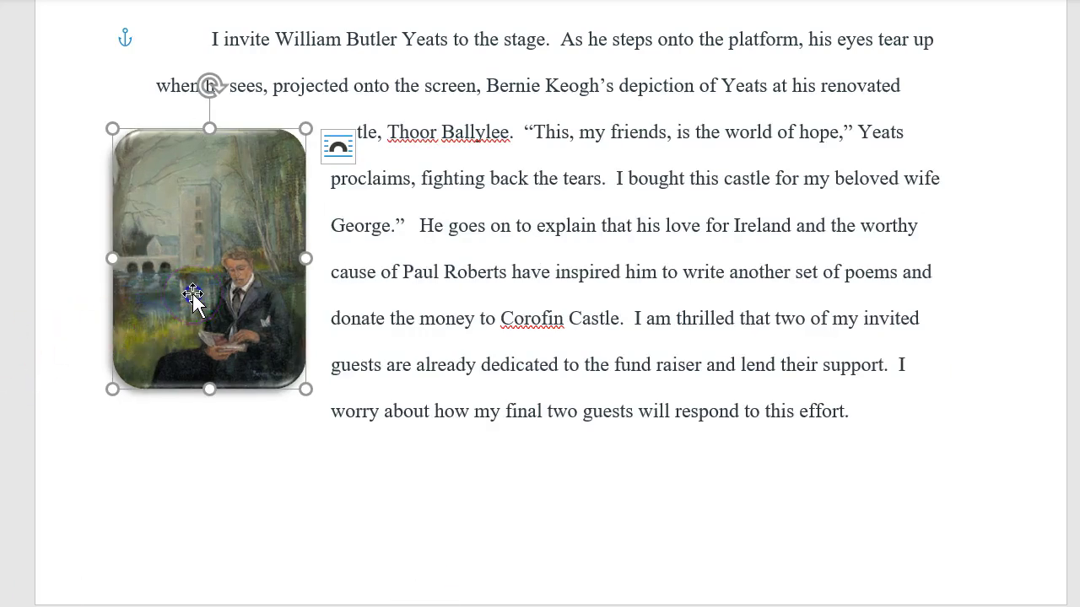
{"action": "left_click_drag", "start_coordinate": [192, 292], "coordinate": [186, 291]}
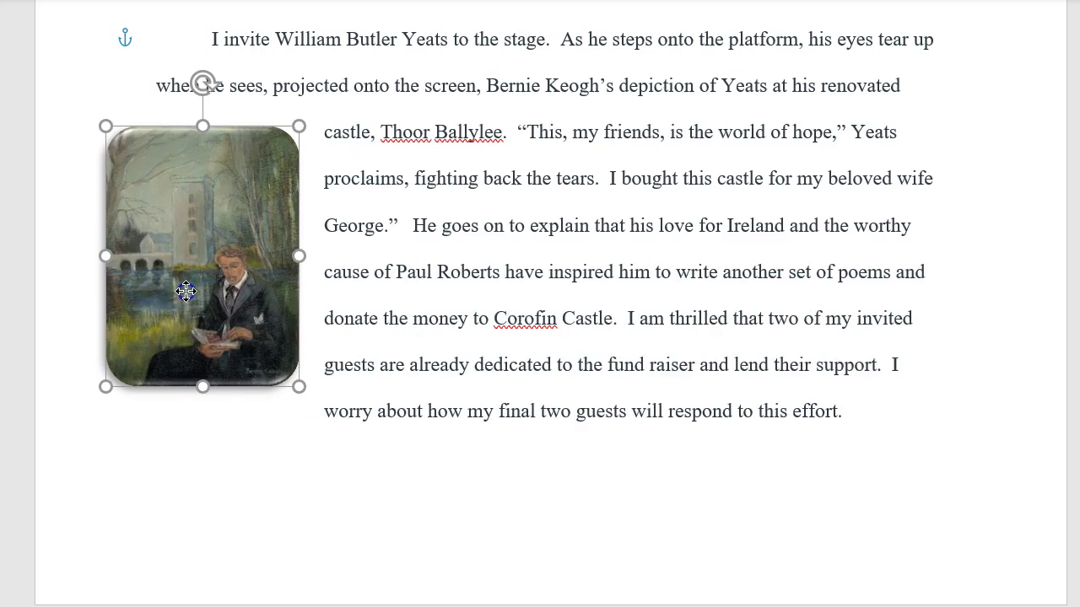
{"action": "left_click_drag", "start_coordinate": [187, 291], "coordinate": [215, 291]}
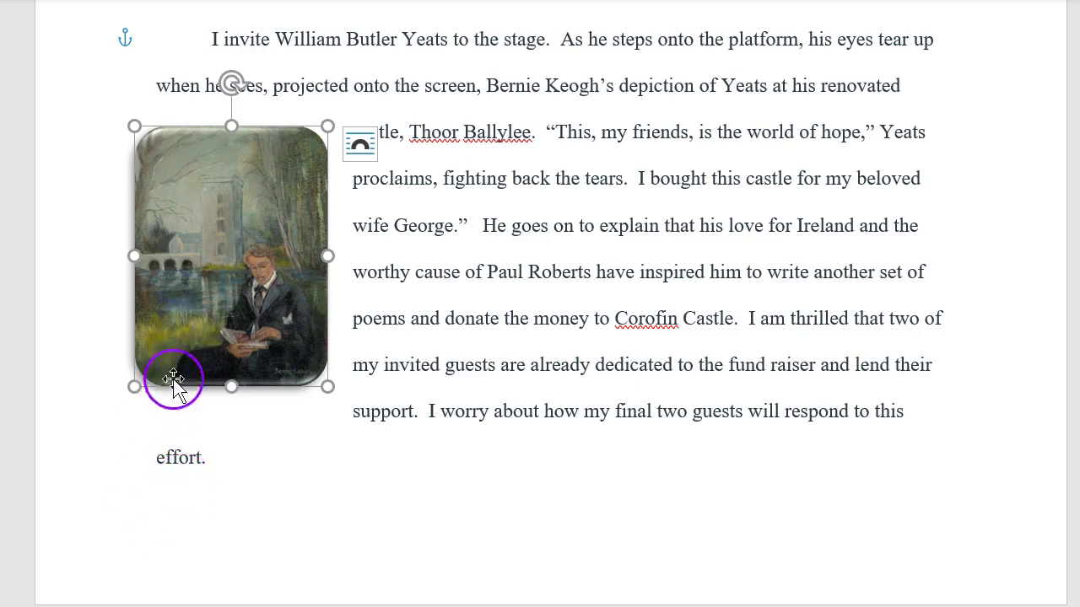
{"action": "left_click_drag", "start_coordinate": [228, 319], "coordinate": [257, 333]}
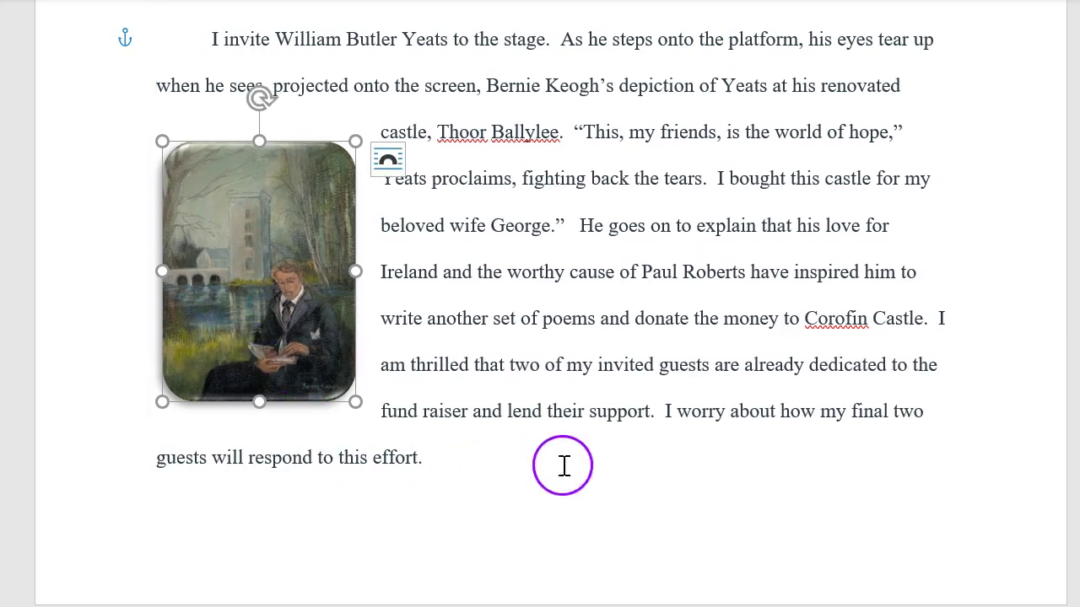
Move the Yeats painting to the right side of its paragraph and stretch it slightly taller and wider
{"action": "left_click_drag", "start_coordinate": [229, 301], "coordinate": [772, 309]}
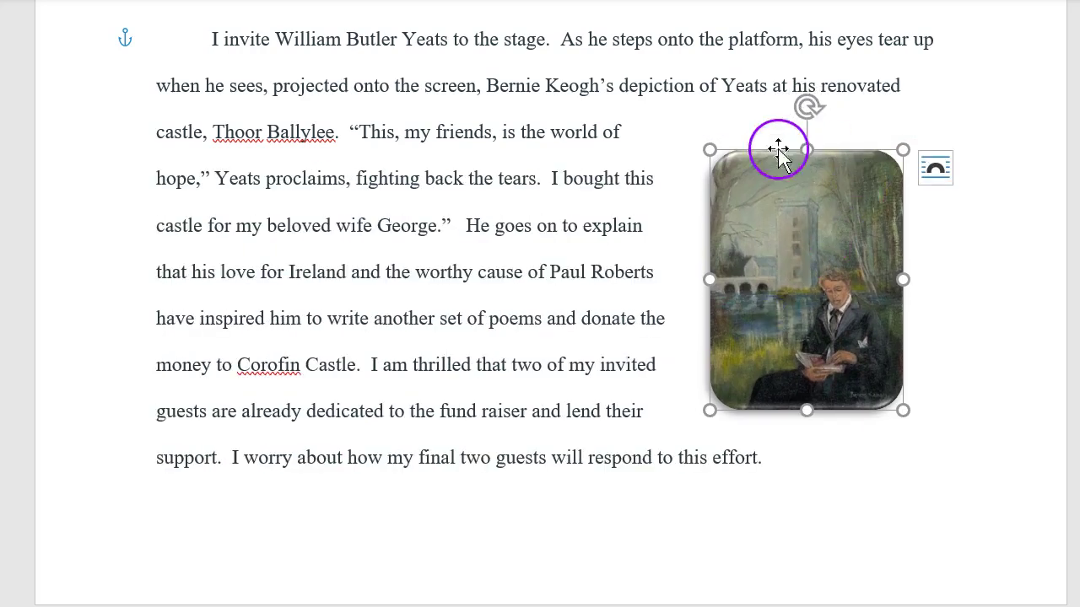
{"action": "left_click_drag", "start_coordinate": [809, 150], "coordinate": [805, 127]}
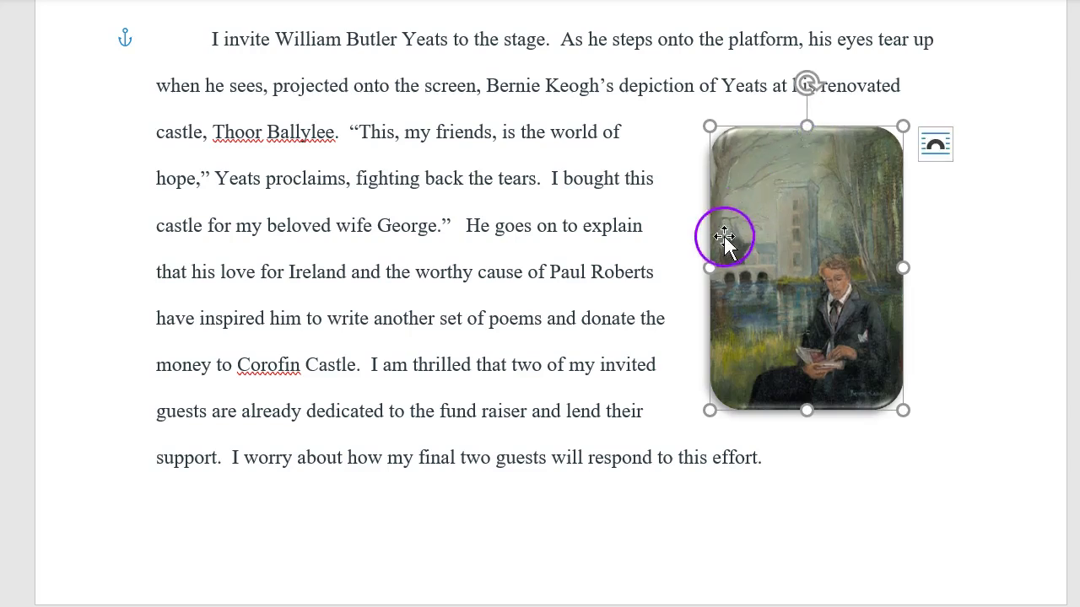
{"action": "left_click_drag", "start_coordinate": [714, 264], "coordinate": [690, 267]}
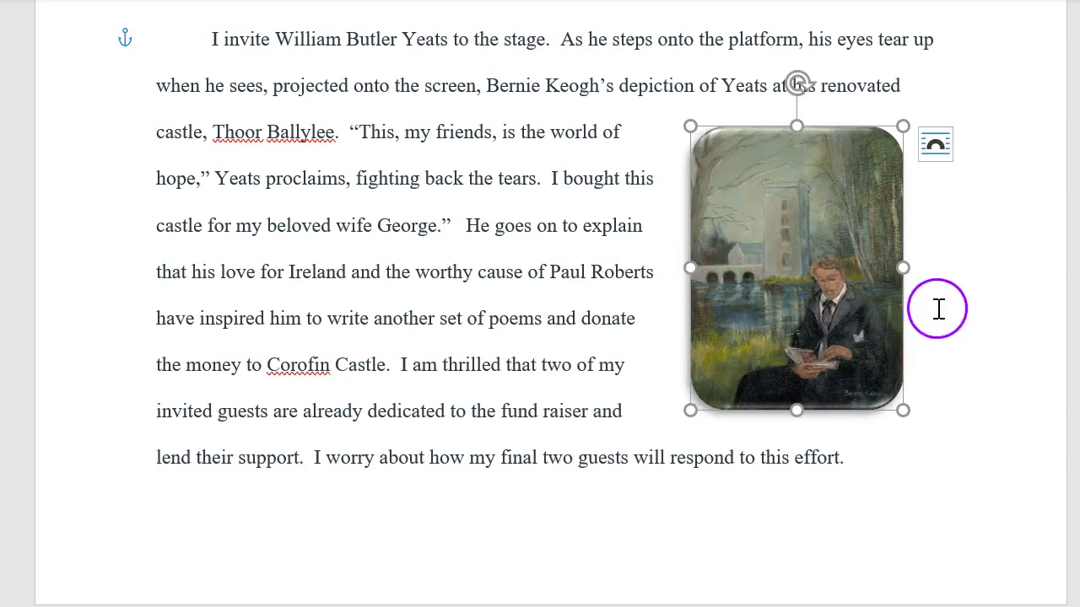
{"action": "left_click", "coordinate": [928, 337]}
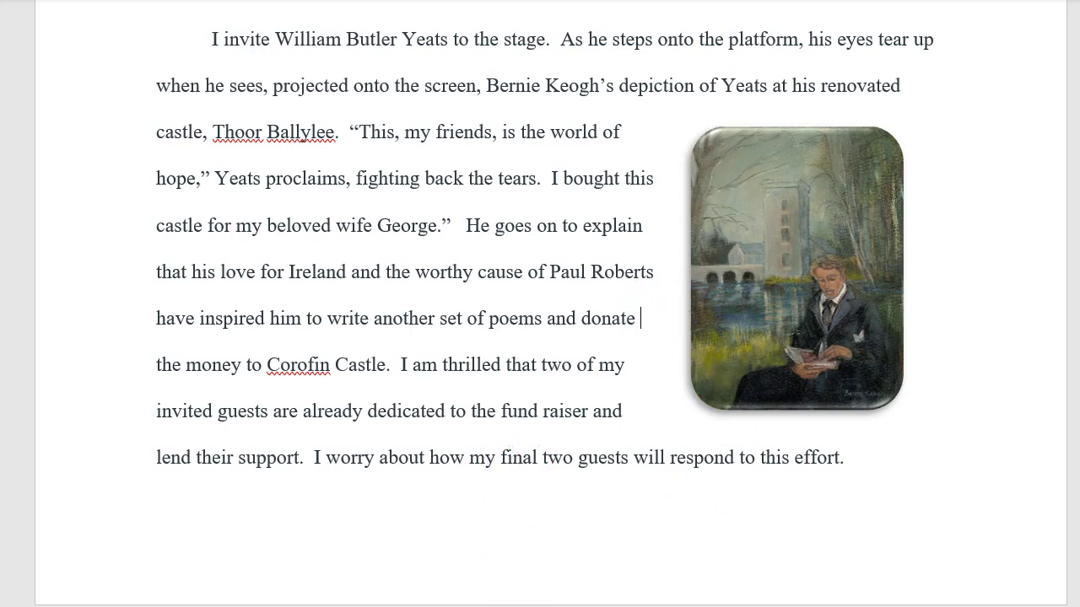
Review the Yeats, U2 and hors d'oeuvres pages, examining the photo placement and the blank space at the page ends
{"action": "scroll", "coordinate": [539, 304], "scroll_direction": "up", "scroll_amount": 10}
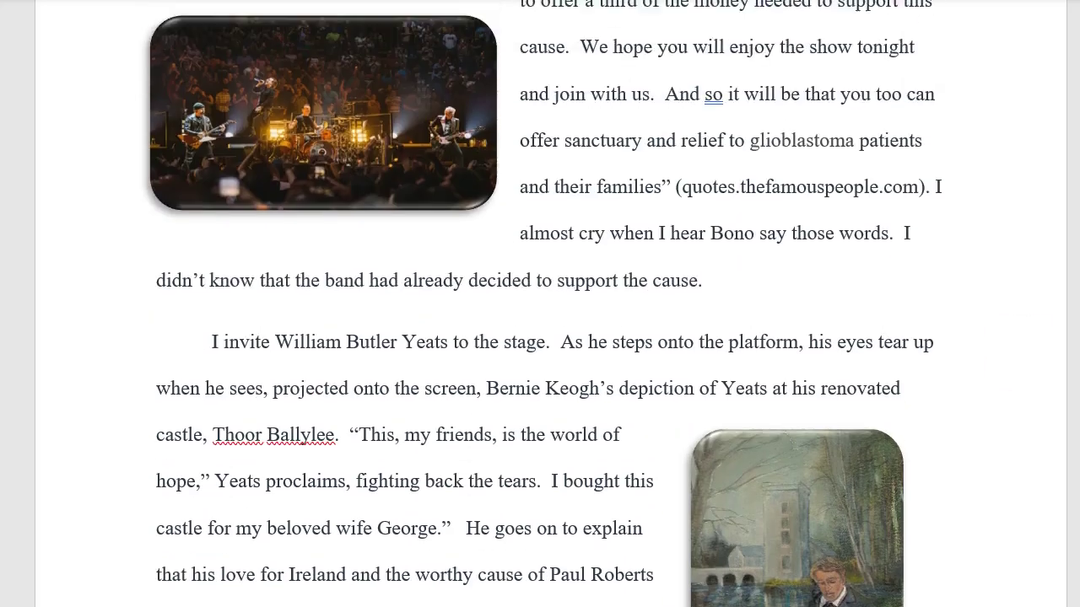
{"action": "scroll", "coordinate": [540, 354], "scroll_direction": "down", "scroll_amount": 1}
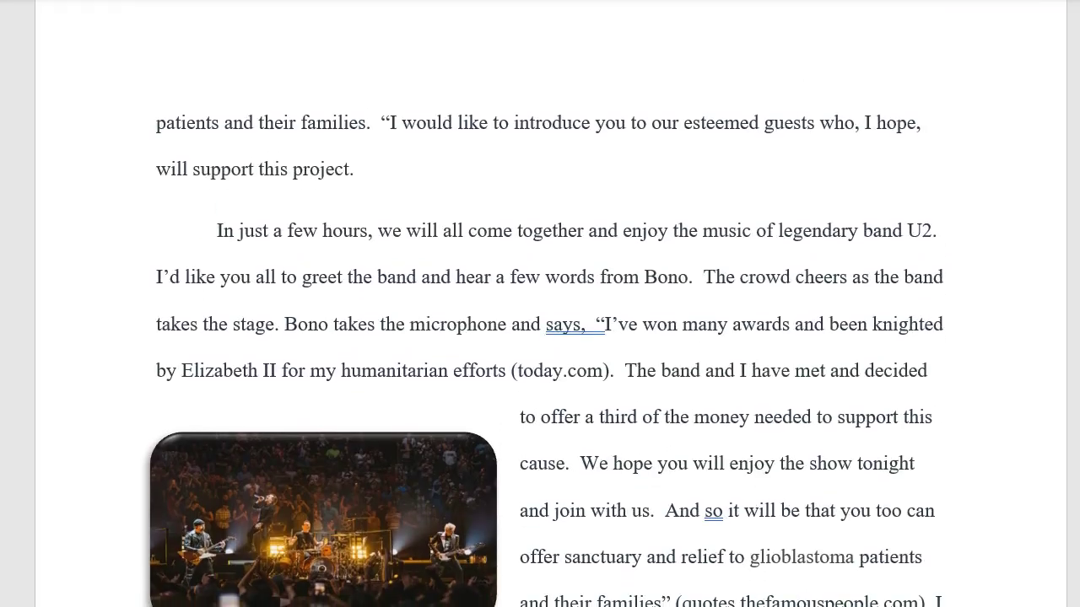
{"action": "scroll", "coordinate": [540, 354], "scroll_direction": "down", "scroll_amount": 2}
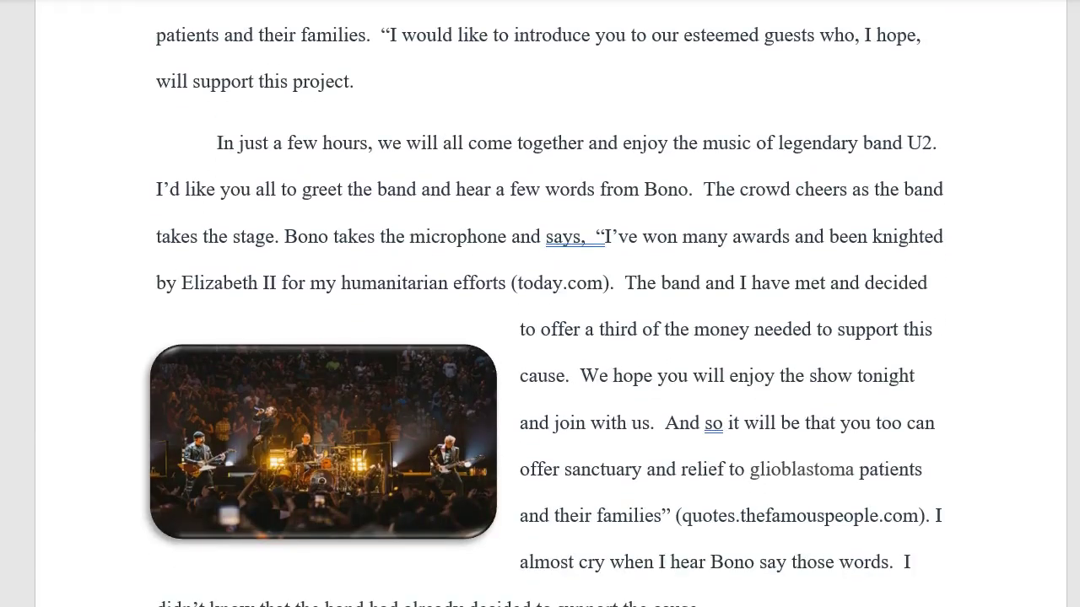
{"action": "scroll", "coordinate": [540, 338], "scroll_direction": "down", "scroll_amount": 12}
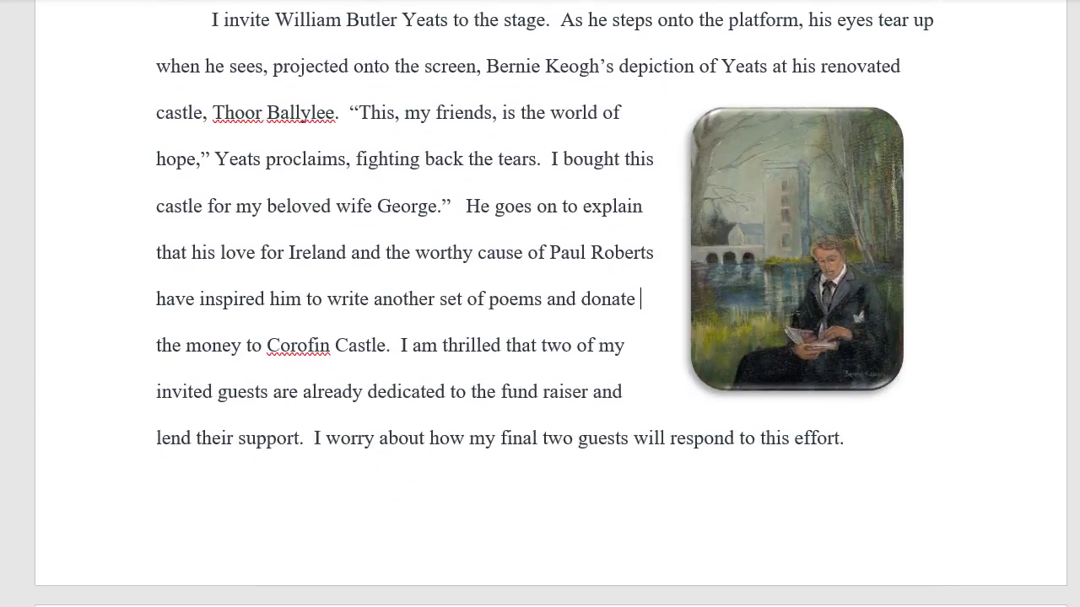
{"action": "scroll", "coordinate": [539, 338], "scroll_direction": "up", "scroll_amount": 20}
{"action": "scroll", "coordinate": [540, 337], "scroll_direction": "up", "scroll_amount": 4}
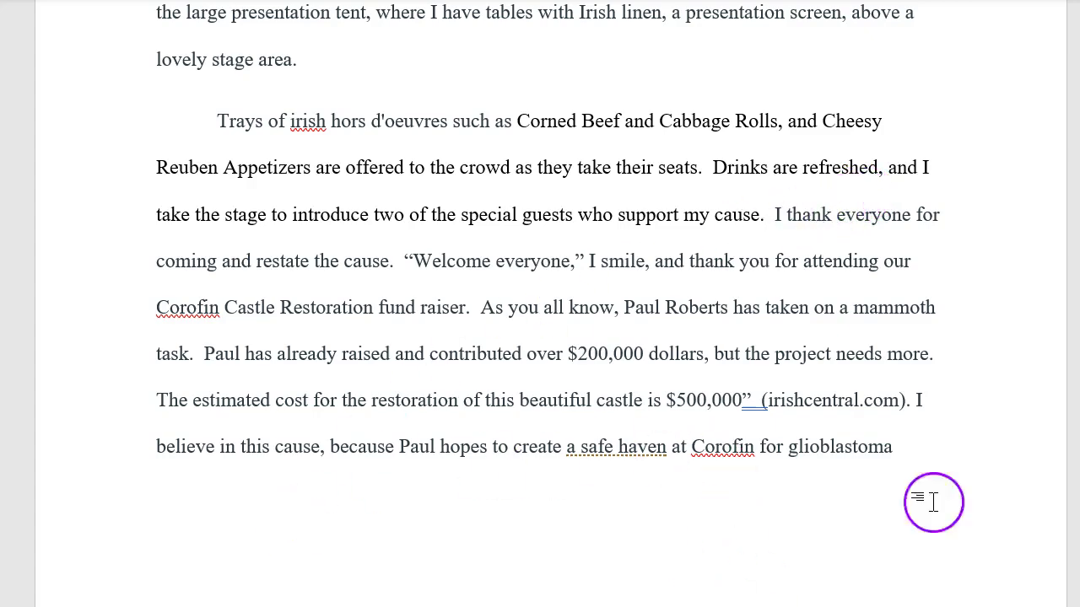
{"action": "scroll", "coordinate": [539, 304], "scroll_direction": "down", "scroll_amount": 12}
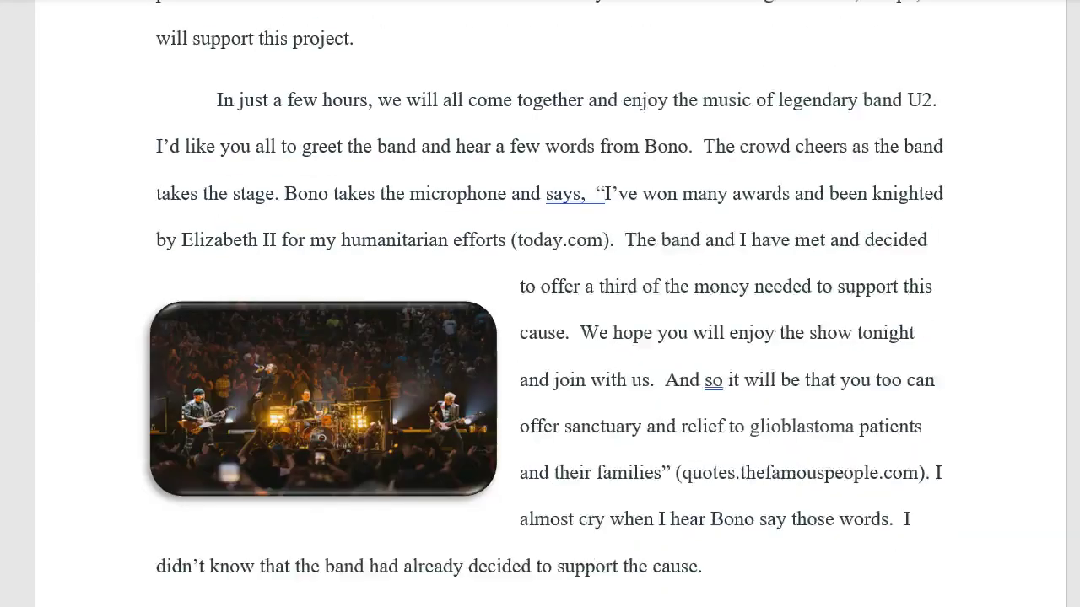
{"action": "scroll", "coordinate": [540, 303], "scroll_direction": "up", "scroll_amount": 10}
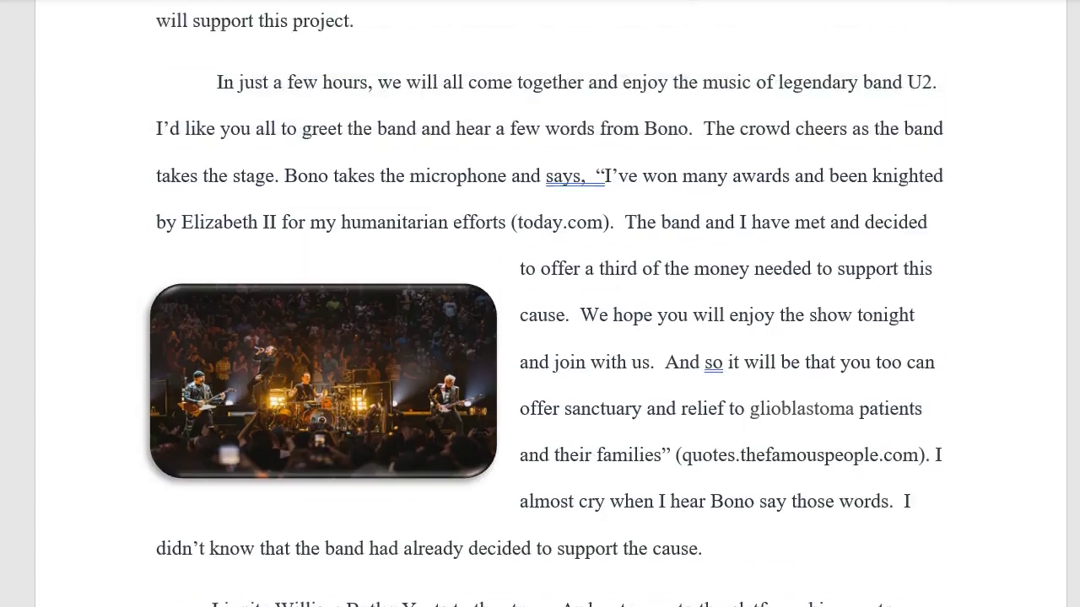
{"action": "scroll", "coordinate": [540, 303], "scroll_direction": "up", "scroll_amount": 3}
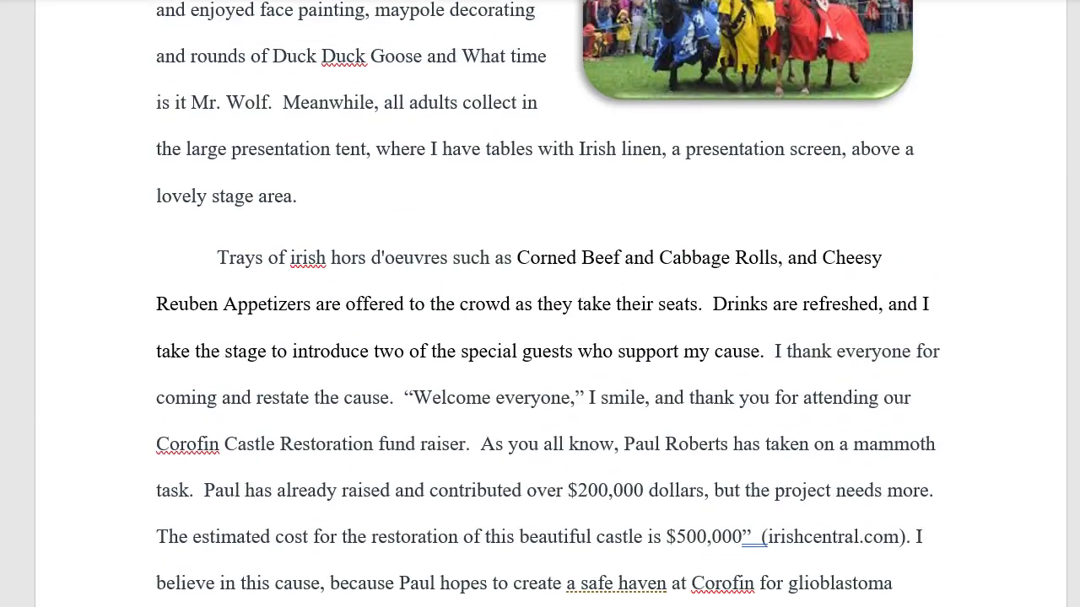
{"action": "scroll", "coordinate": [540, 304], "scroll_direction": "down", "scroll_amount": 1}
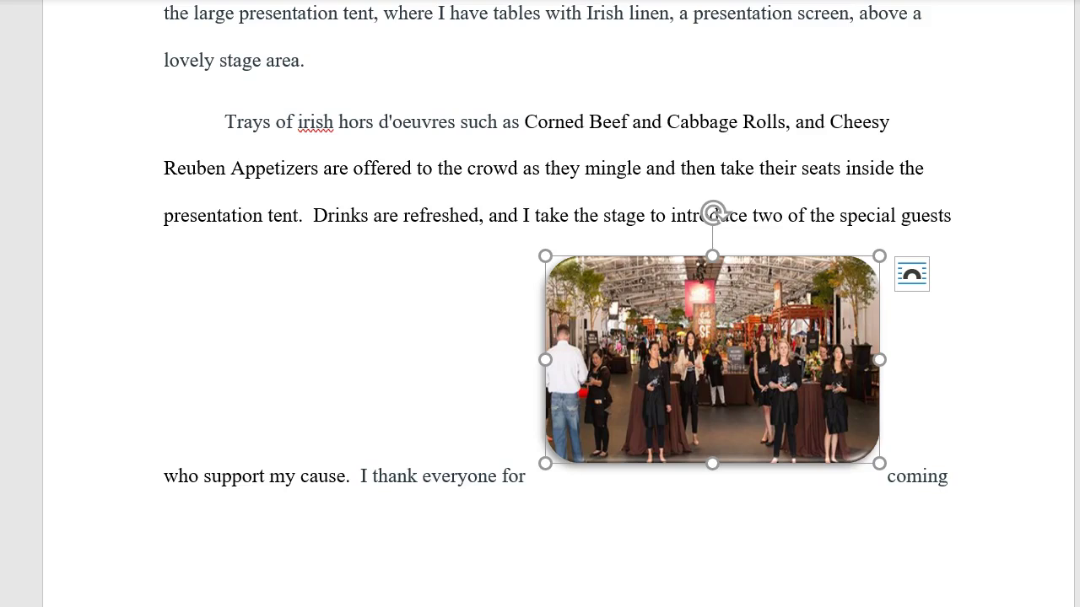
Review the essay from the title page through the jousting paragraph to the catering staff photo in the hors d'oeuvres paragraph
{"action": "scroll", "coordinate": [713, 213], "scroll_direction": "up", "scroll_amount": 20}
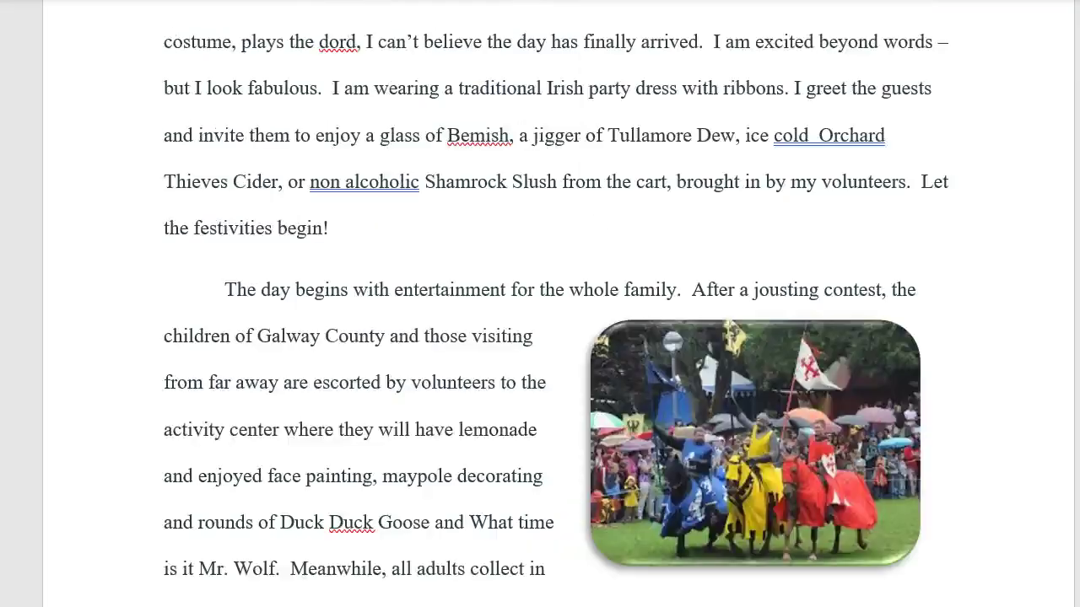
{"action": "scroll", "coordinate": [540, 304], "scroll_direction": "up", "scroll_amount": 7}
{"action": "scroll", "coordinate": [540, 304], "scroll_direction": "down", "scroll_amount": 11}
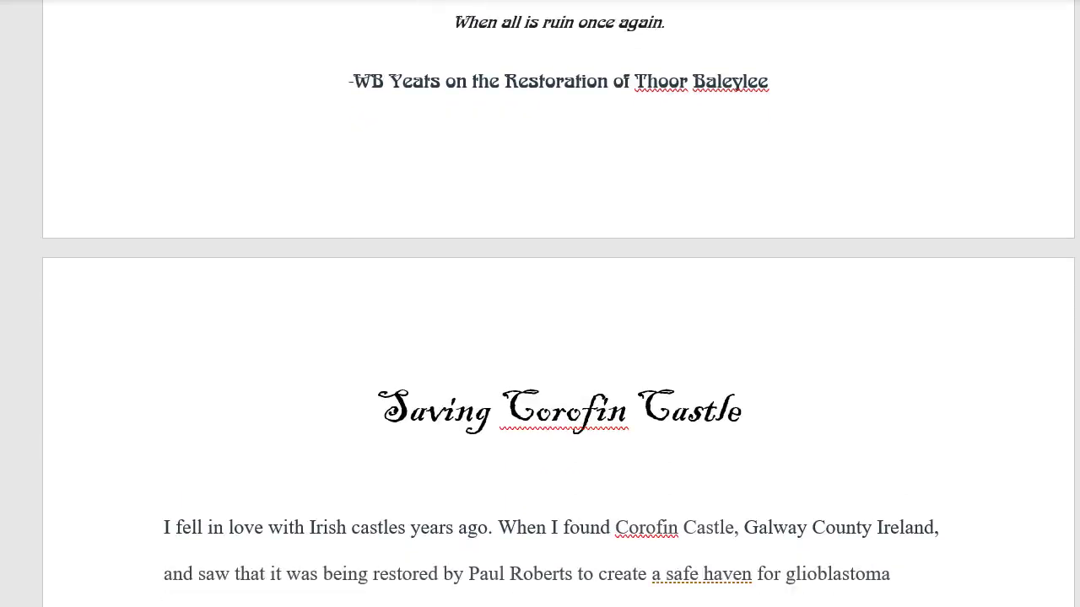
{"action": "scroll", "coordinate": [841, 415], "scroll_direction": "down", "scroll_amount": 10}
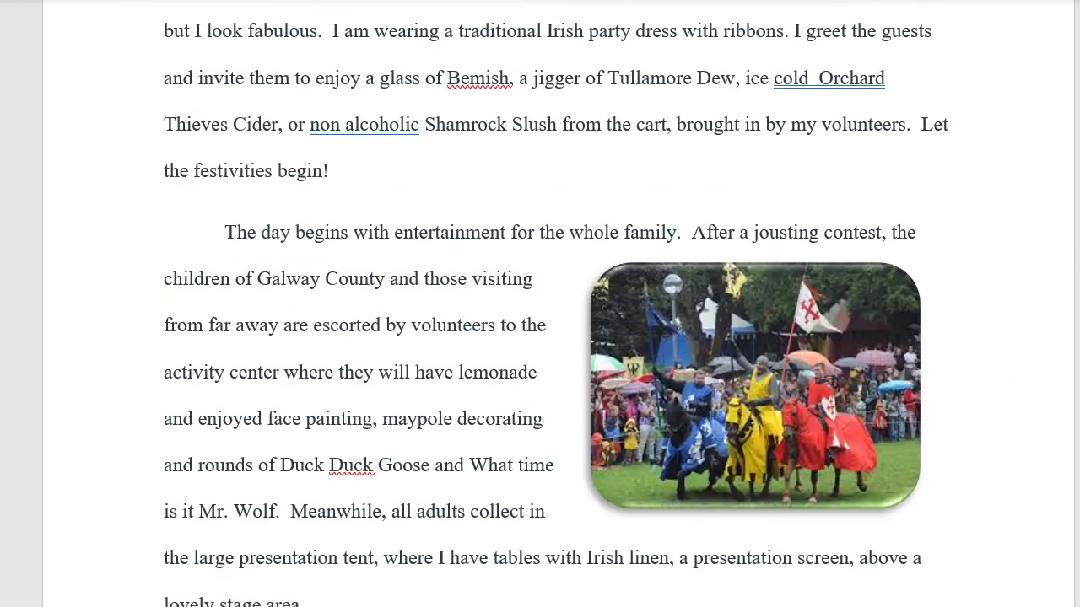
{"action": "scroll", "coordinate": [540, 303], "scroll_direction": "down", "scroll_amount": 10}
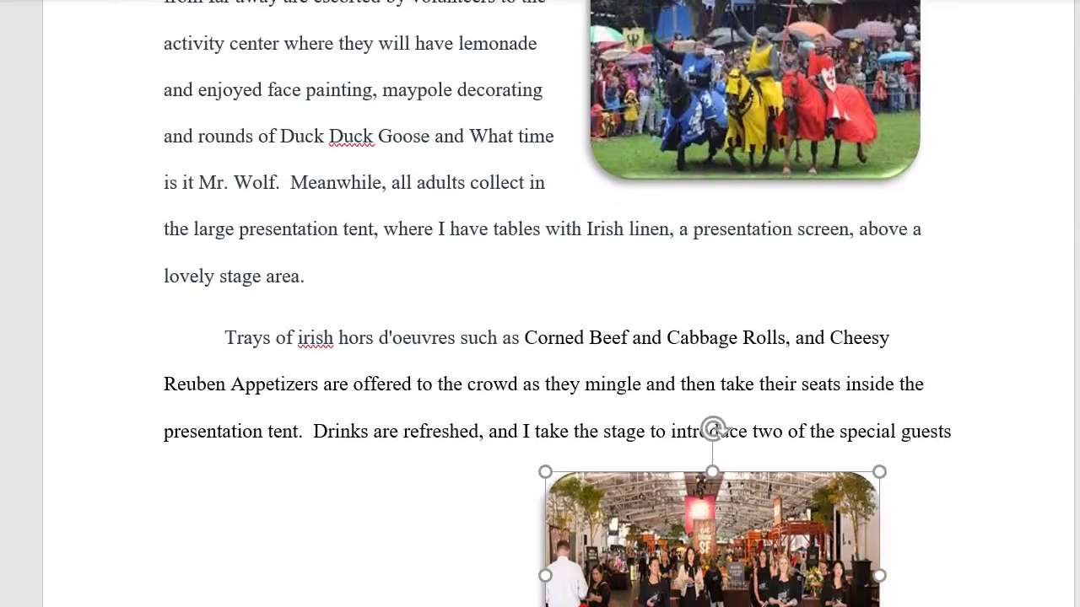
Move the catering staff photo to the left side of the hors d'oeuvres paragraph, with the text wrapping beside it
{"action": "scroll", "coordinate": [540, 303], "scroll_direction": "down", "scroll_amount": 1}
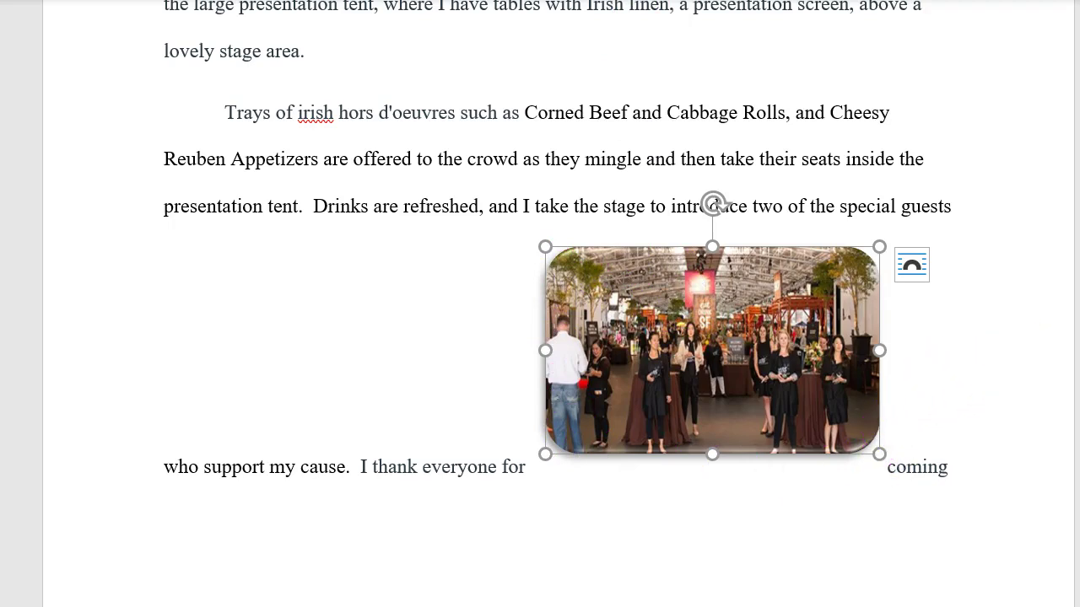
{"action": "scroll", "coordinate": [558, 295], "scroll_direction": "down", "scroll_amount": 5}
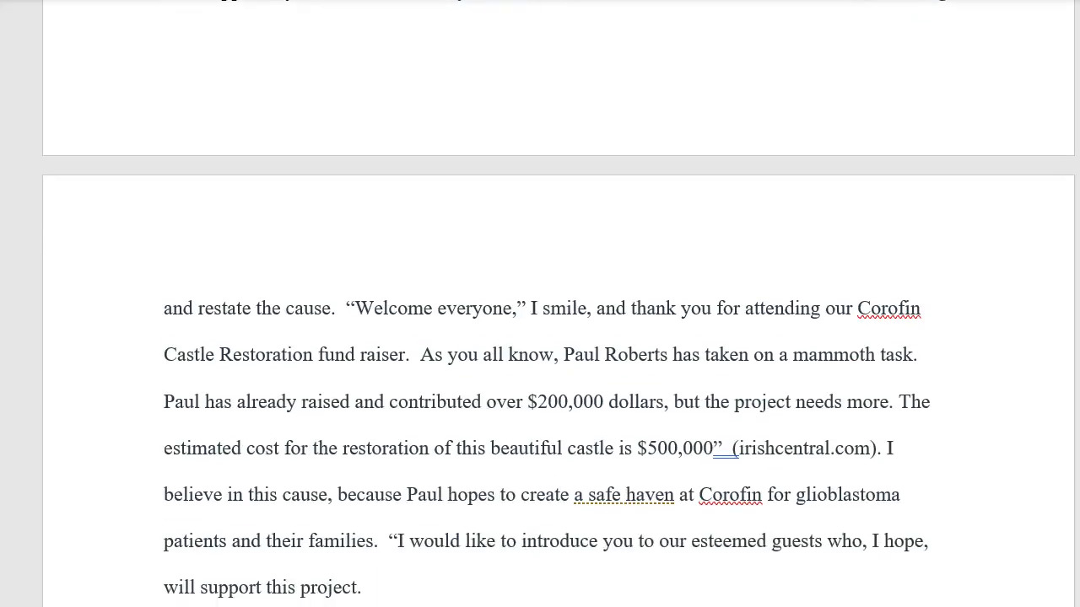
{"action": "scroll", "coordinate": [558, 303], "scroll_direction": "up", "scroll_amount": 5}
{"action": "scroll", "coordinate": [559, 304], "scroll_direction": "up", "scroll_amount": 1}
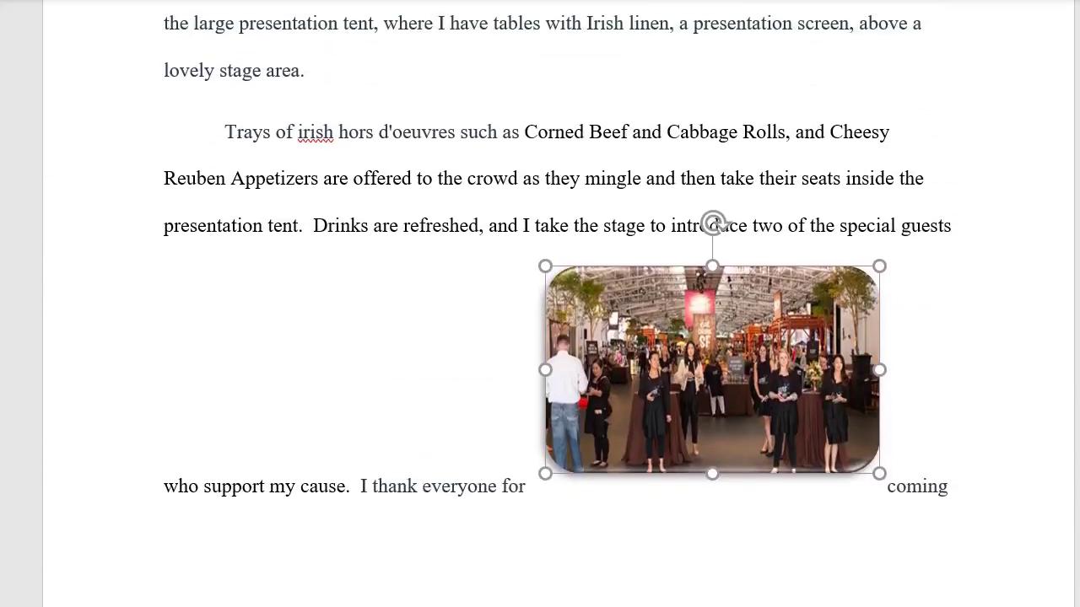
{"action": "scroll", "coordinate": [559, 304], "scroll_direction": "down", "scroll_amount": 1}
{"action": "left_click", "coordinate": [562, 325]}
{"action": "left_click", "coordinate": [646, 258]}
{"action": "left_click", "coordinate": [657, 282]}
{"action": "left_click", "coordinate": [773, 262]}
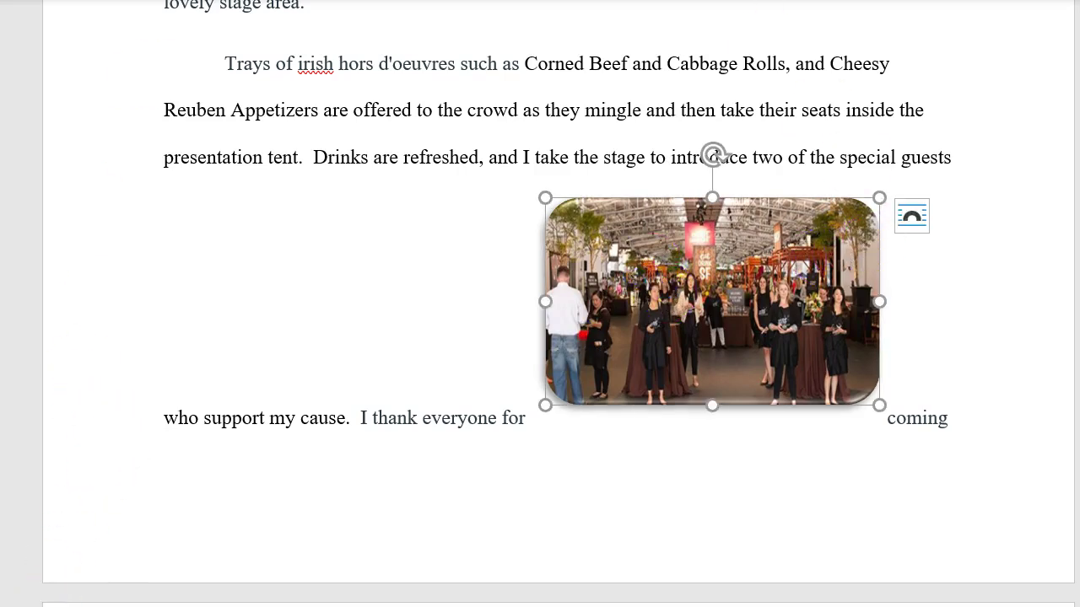
{"action": "scroll", "coordinate": [897, 193], "scroll_direction": "up", "scroll_amount": 3}
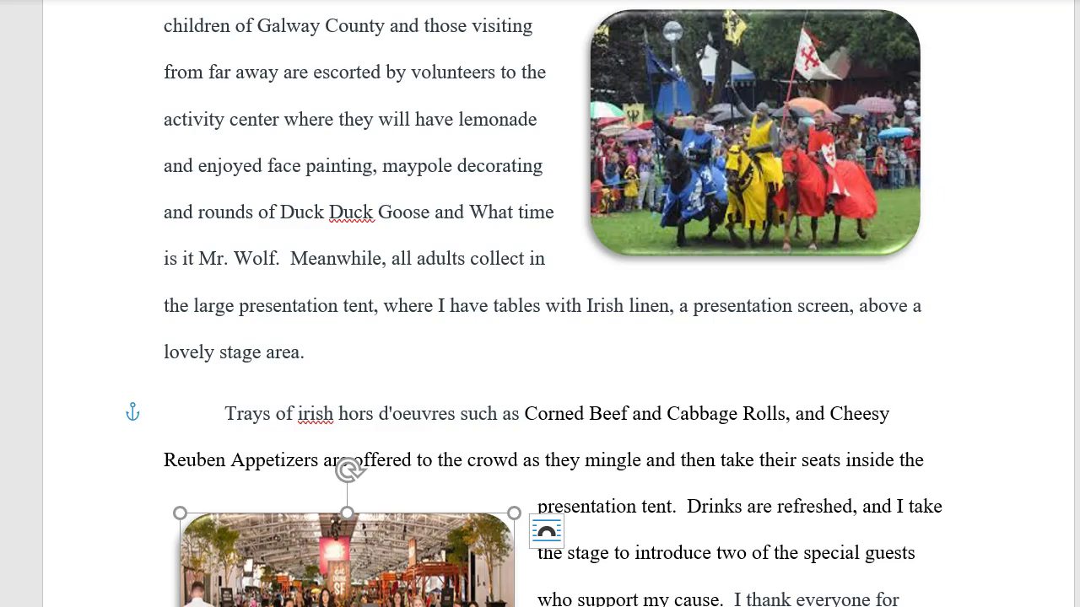
{"action": "scroll", "coordinate": [1000, 306], "scroll_direction": "down", "scroll_amount": 3}
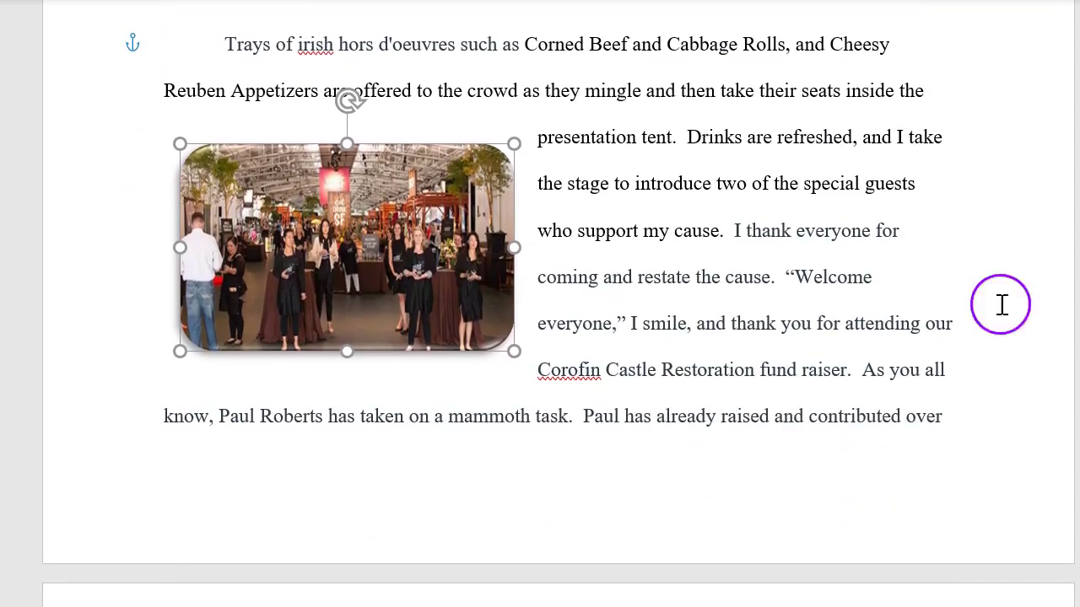
{"action": "mouse_move", "coordinate": [381, 240]}
{"action": "left_mouse_down"}
{"action": "mouse_move", "coordinate": [550, 229]}
{"action": "mouse_move", "coordinate": [523, 233]}
{"action": "mouse_move", "coordinate": [558, 250]}
{"action": "mouse_move", "coordinate": [485, 307]}
{"action": "mouse_move", "coordinate": [422, 308]}
{"action": "mouse_move", "coordinate": [371, 283]}
{"action": "mouse_move", "coordinate": [368, 236]}
{"action": "mouse_move", "coordinate": [363, 255]}
{"action": "mouse_move", "coordinate": [368, 244]}
{"action": "left_mouse_up"}
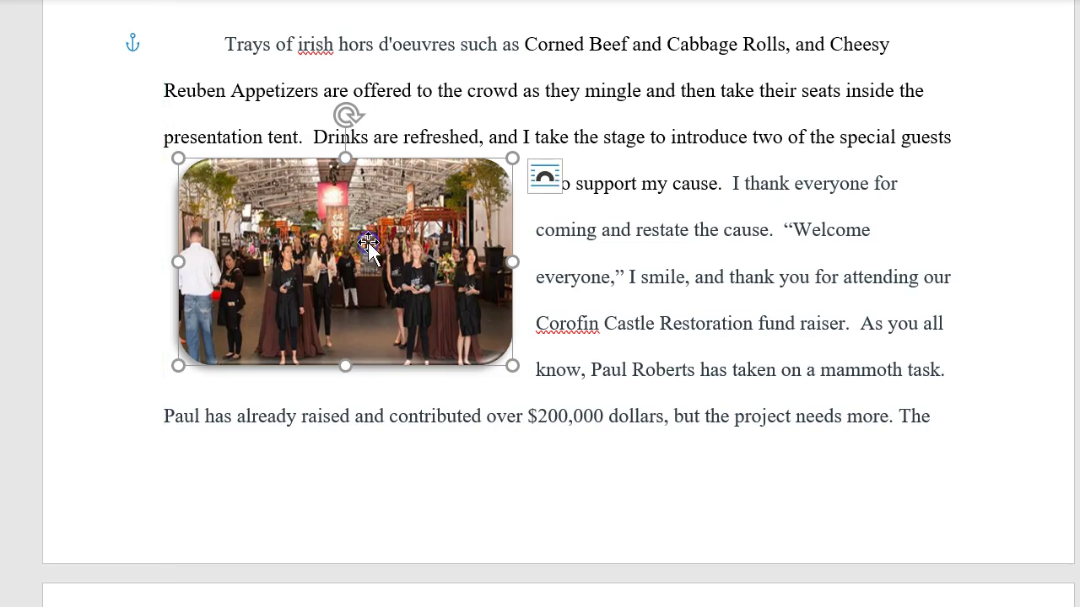
Enlarge the catering staff photo slightly by stretching its bottom, right and top edges, keeping it below the paragraph's second line
{"action": "left_click_drag", "start_coordinate": [342, 361], "coordinate": [341, 376]}
{"action": "left_click_drag", "start_coordinate": [512, 266], "coordinate": [524, 266]}
{"action": "left_click_drag", "start_coordinate": [351, 159], "coordinate": [350, 135]}
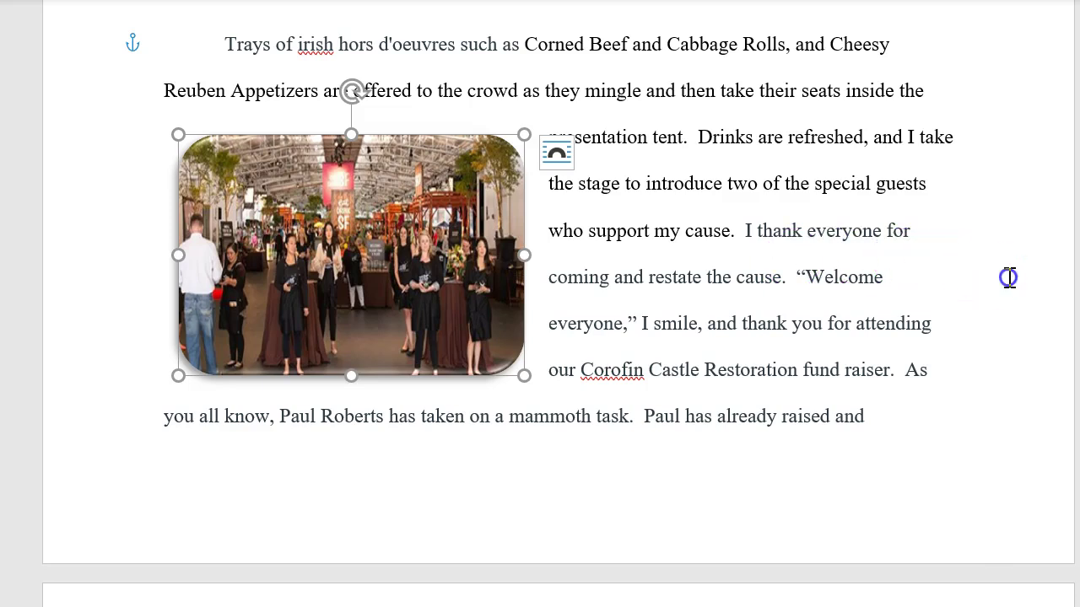
{"action": "left_click", "coordinate": [939, 277]}
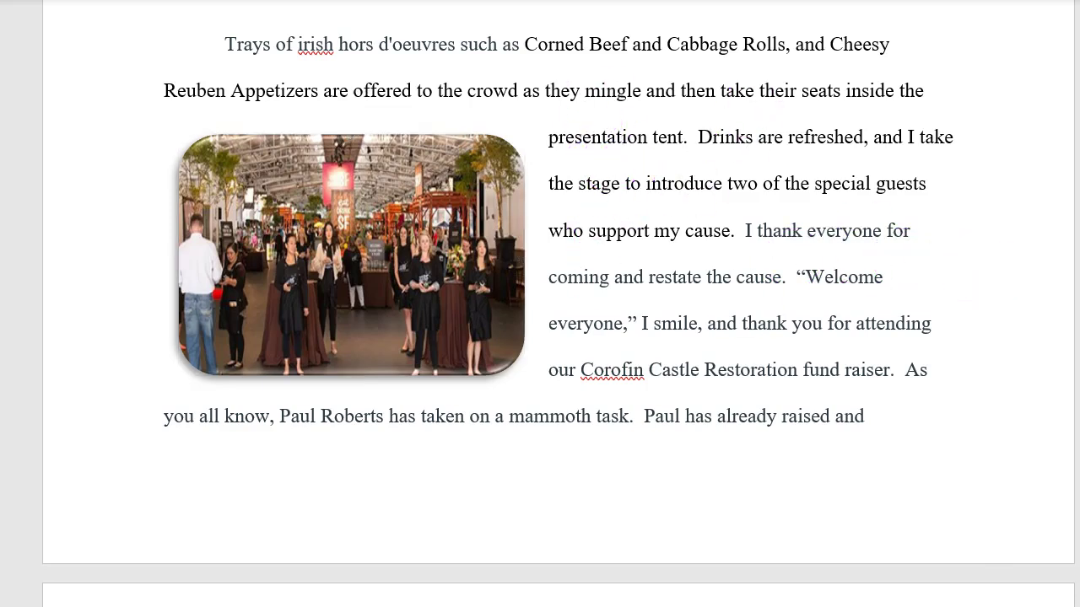
Replace the dark U2 concert photo with a rounded, shadowed picture of the band around the drum kit, centred in its paragraph
{"action": "scroll", "coordinate": [539, 303], "scroll_direction": "down", "scroll_amount": 6}
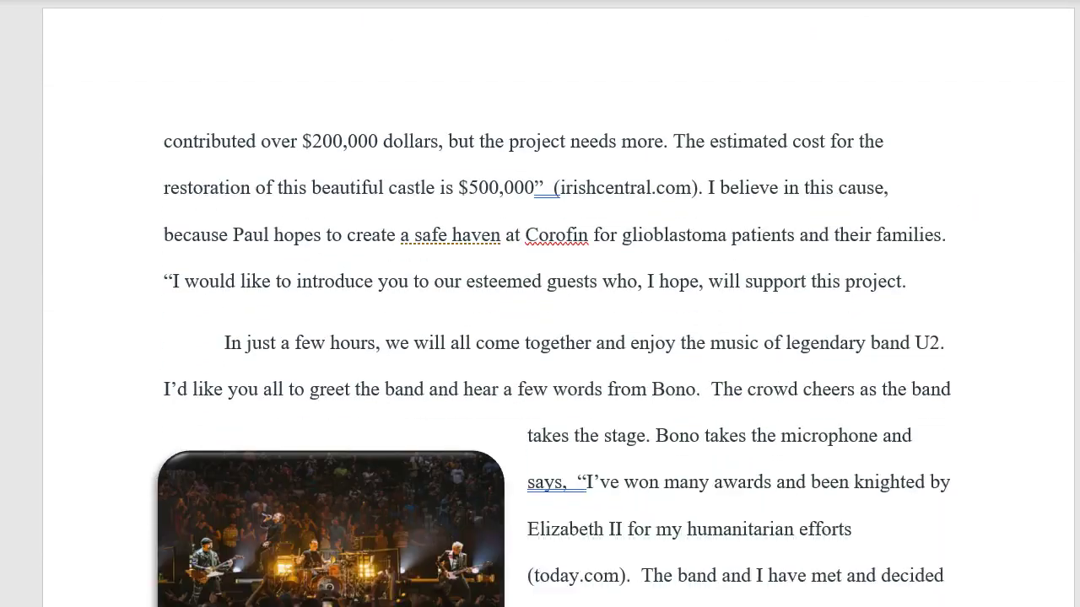
{"action": "scroll", "coordinate": [540, 303], "scroll_direction": "up", "scroll_amount": 6}
{"action": "scroll", "coordinate": [539, 303], "scroll_direction": "down", "scroll_amount": 7}
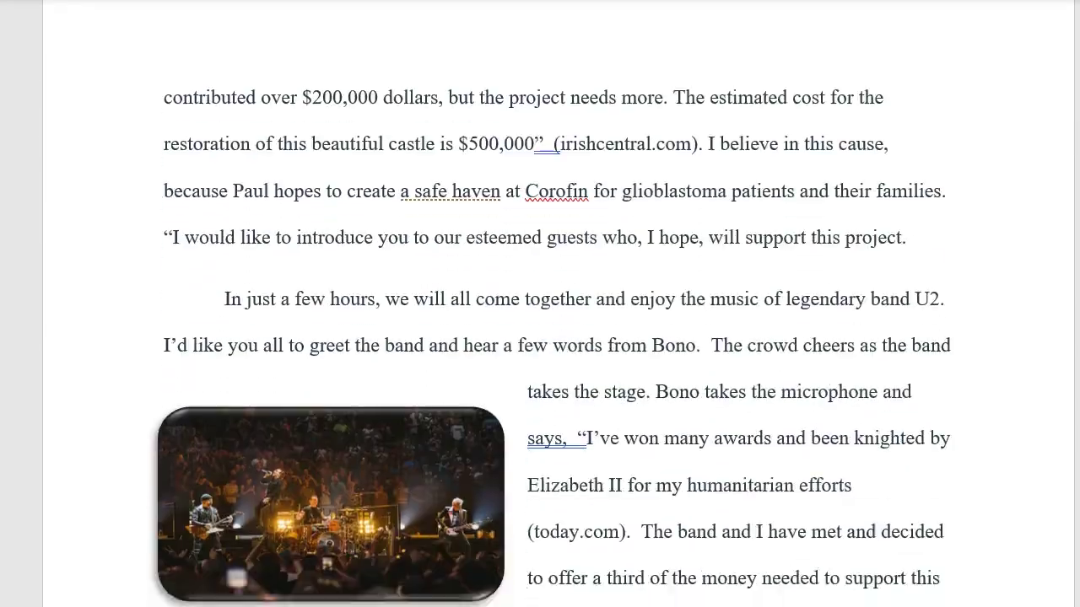
{"action": "scroll", "coordinate": [540, 304], "scroll_direction": "up", "scroll_amount": 10}
{"action": "scroll", "coordinate": [540, 304], "scroll_direction": "down", "scroll_amount": 4}
{"action": "scroll", "coordinate": [539, 303], "scroll_direction": "down", "scroll_amount": 12}
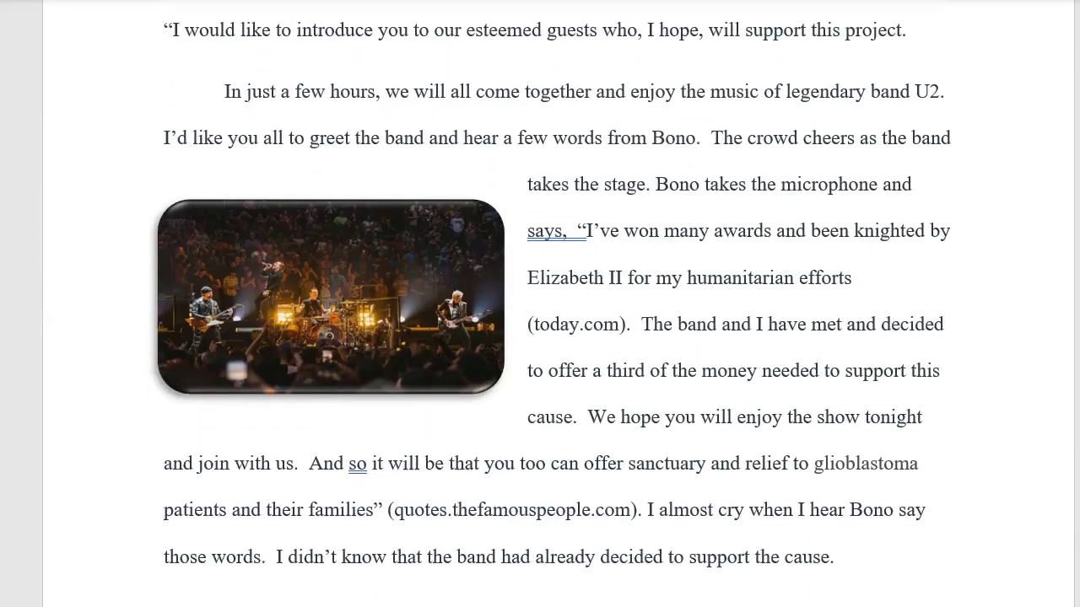
{"action": "scroll", "coordinate": [540, 304], "scroll_direction": "down", "scroll_amount": 3}
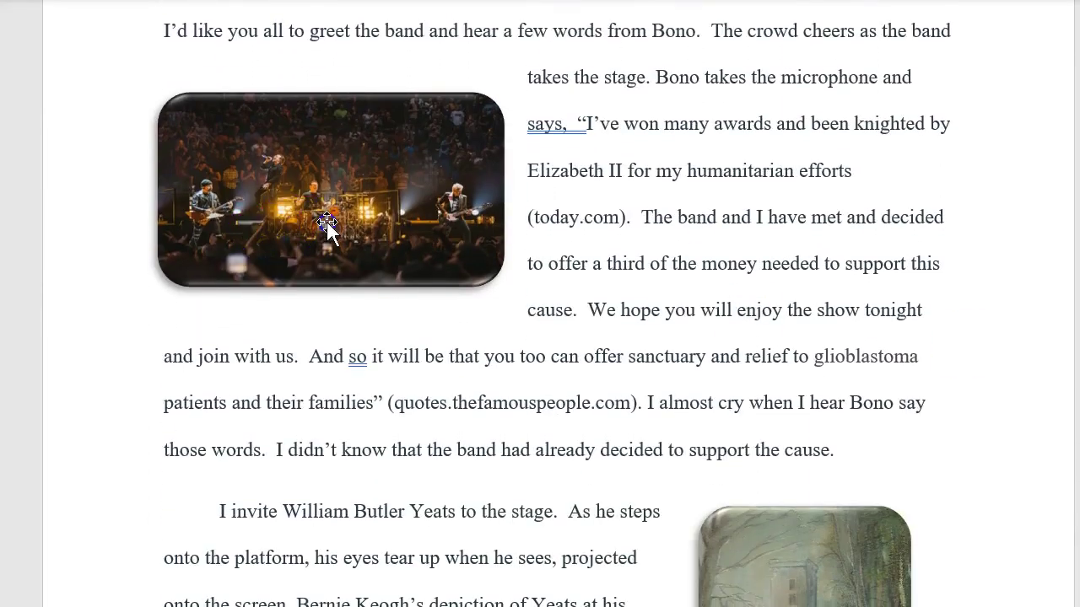
{"action": "left_click", "coordinate": [328, 226]}
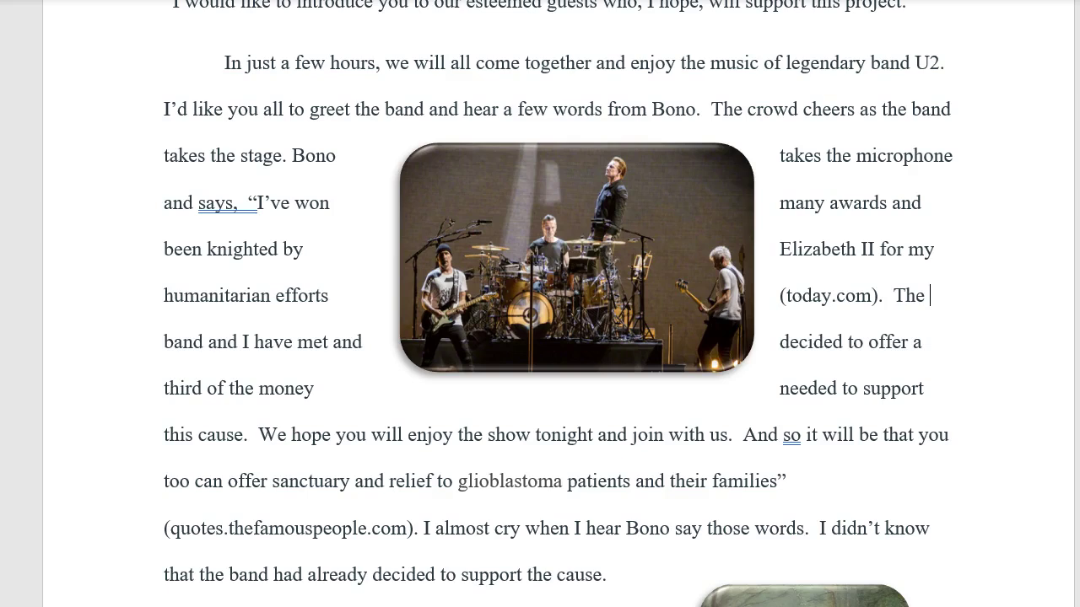
Nudge the Yeats painting slightly within its paragraph and move the new U2 photo to the left side of the band paragraph
{"action": "scroll", "coordinate": [556, 304], "scroll_direction": "down", "scroll_amount": 5}
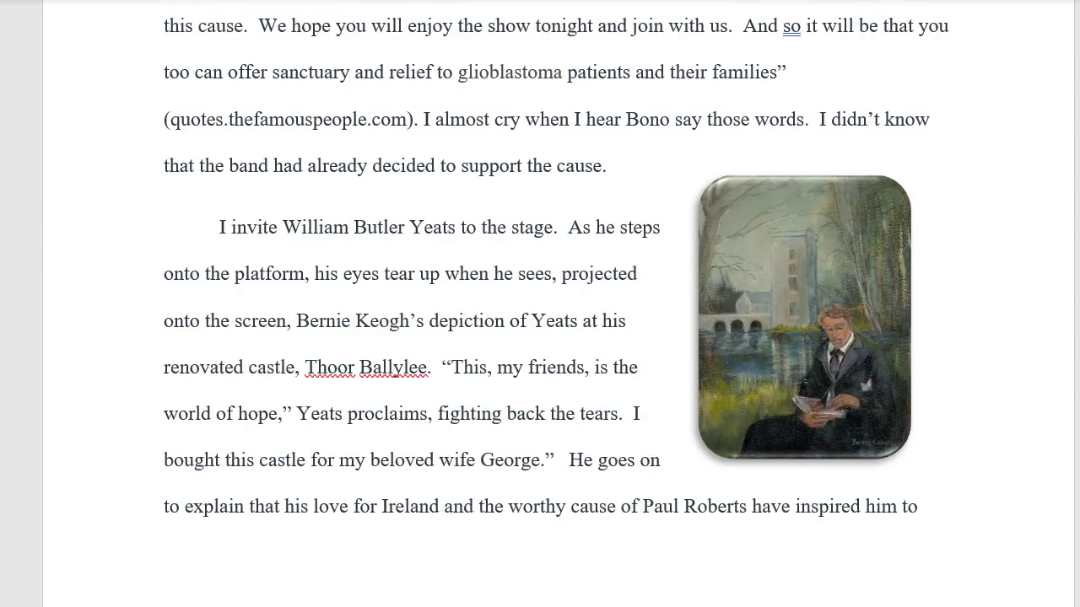
{"action": "mouse_move", "coordinate": [822, 279]}
{"action": "left_mouse_down"}
{"action": "mouse_move", "coordinate": [815, 317]}
{"action": "mouse_move", "coordinate": [821, 287]}
{"action": "left_mouse_up"}
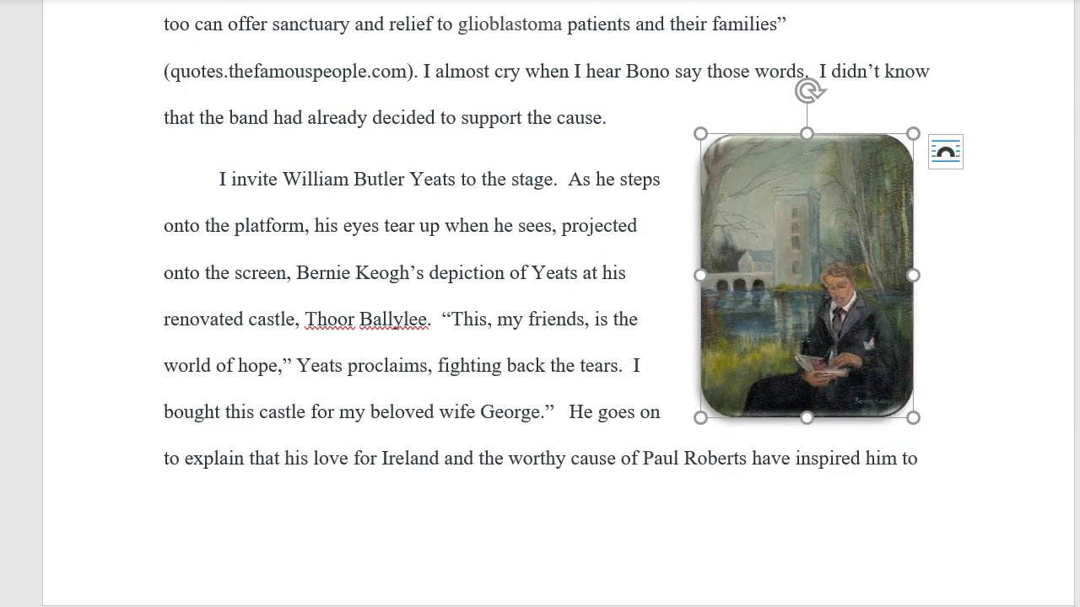
{"action": "scroll", "coordinate": [540, 304], "scroll_direction": "up", "scroll_amount": 9}
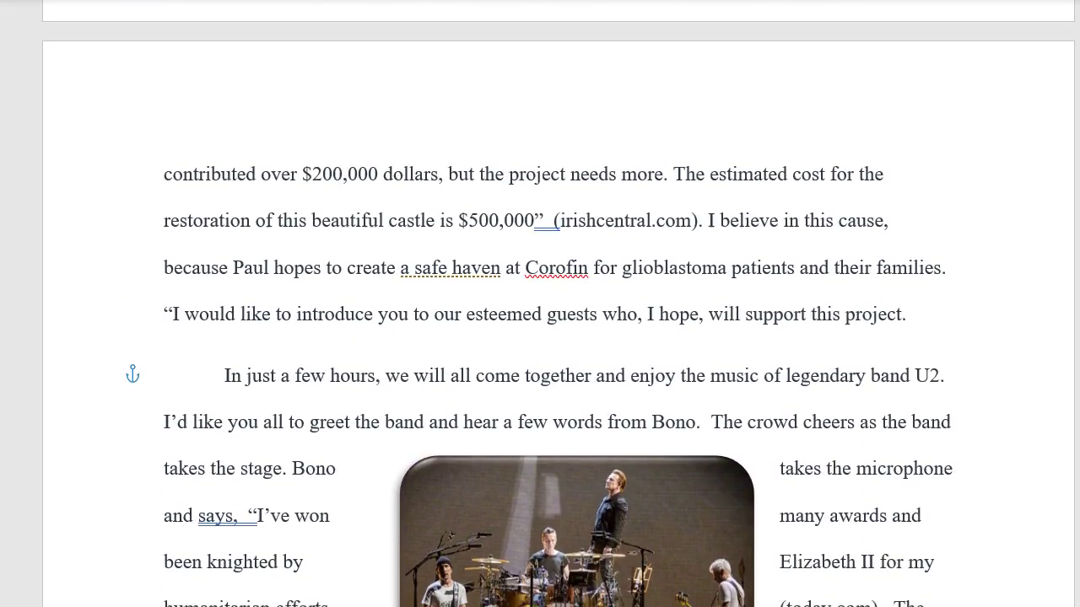
{"action": "scroll", "coordinate": [540, 304], "scroll_direction": "down", "scroll_amount": 3}
{"action": "left_click_drag", "start_coordinate": [643, 362], "coordinate": [421, 369]}
{"action": "scroll", "coordinate": [540, 303], "scroll_direction": "down", "scroll_amount": 6}
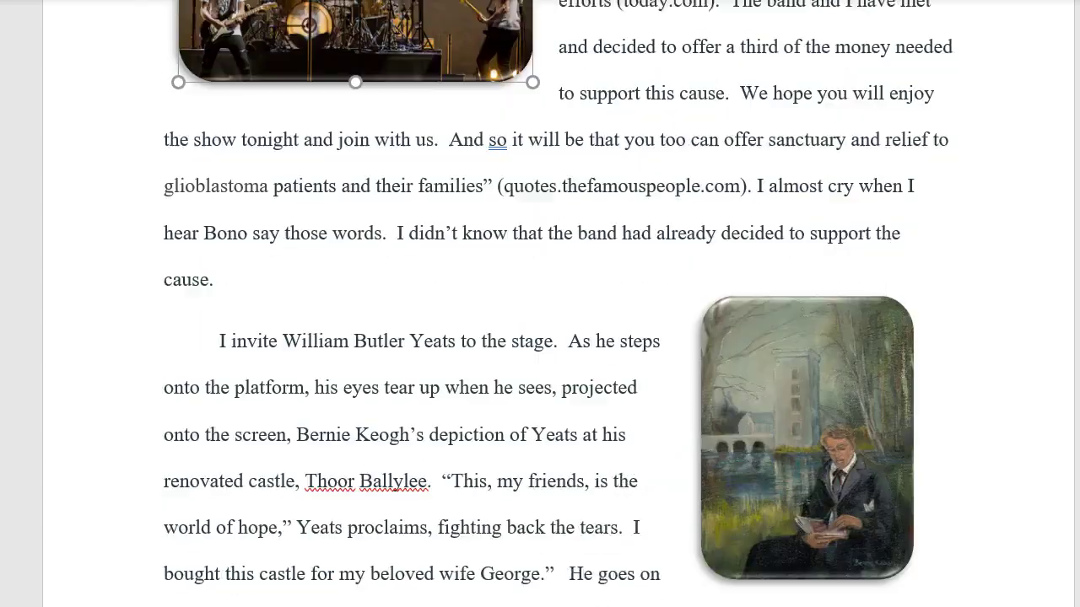
Move the catering staff photo to the right side of the hors d'oeuvres paragraph, starting beside its third line
{"action": "scroll", "coordinate": [540, 303], "scroll_direction": "up", "scroll_amount": 2}
{"action": "scroll", "coordinate": [539, 304], "scroll_direction": "down", "scroll_amount": 4}
{"action": "scroll", "coordinate": [394, 269], "scroll_direction": "up", "scroll_amount": 10}
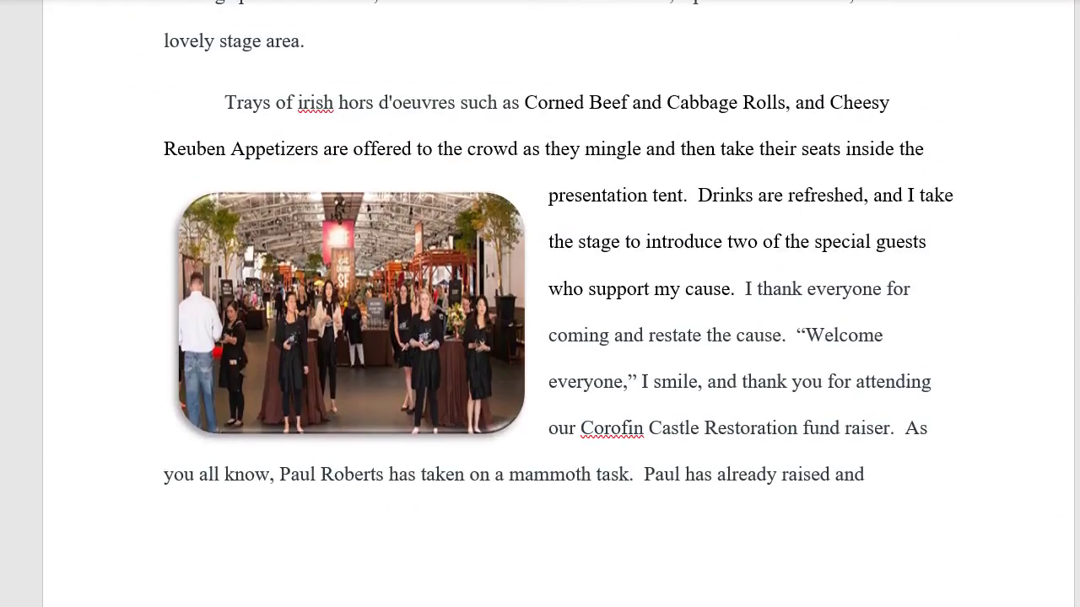
{"action": "scroll", "coordinate": [539, 303], "scroll_direction": "down", "scroll_amount": 2}
{"action": "scroll", "coordinate": [540, 304], "scroll_direction": "up", "scroll_amount": 2}
{"action": "scroll", "coordinate": [539, 304], "scroll_direction": "down", "scroll_amount": 10}
{"action": "scroll", "coordinate": [540, 304], "scroll_direction": "up", "scroll_amount": 8}
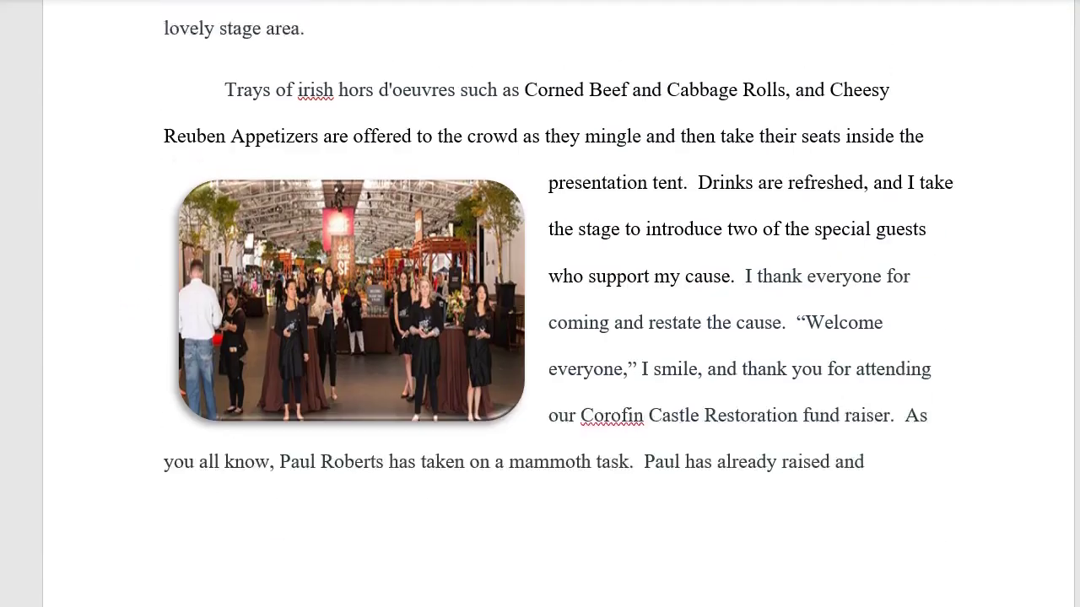
{"action": "scroll", "coordinate": [588, 372], "scroll_direction": "up", "scroll_amount": 1}
{"action": "left_click_drag", "start_coordinate": [381, 344], "coordinate": [780, 340]}
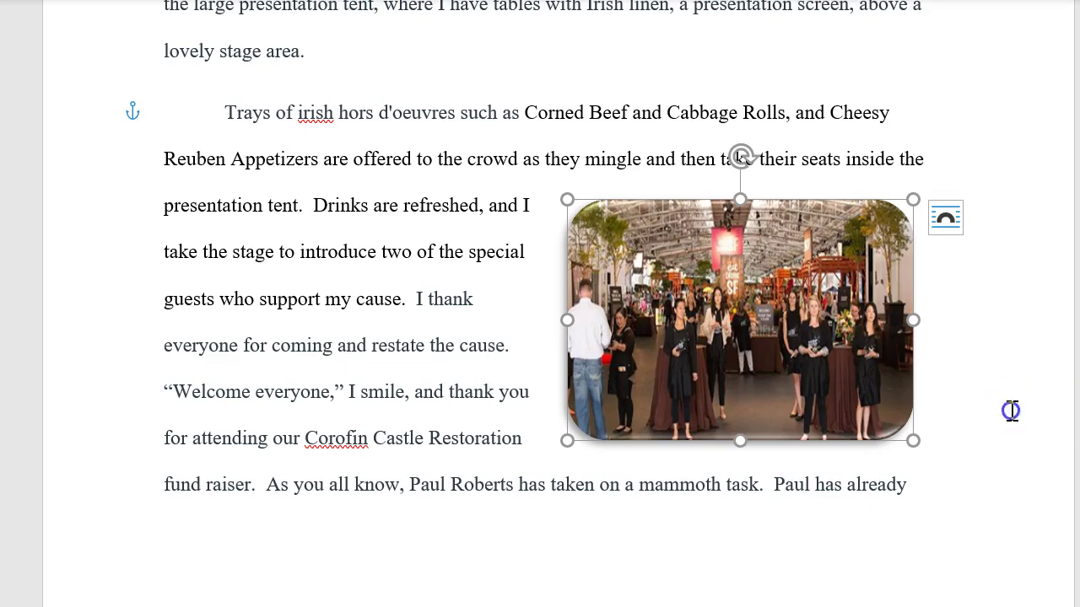
Move the jousting photo to the middle of its paragraph so the text wraps on both sides
{"action": "scroll", "coordinate": [1034, 397], "scroll_direction": "up", "scroll_amount": 6}
{"action": "scroll", "coordinate": [1034, 397], "scroll_direction": "down", "scroll_amount": 1}
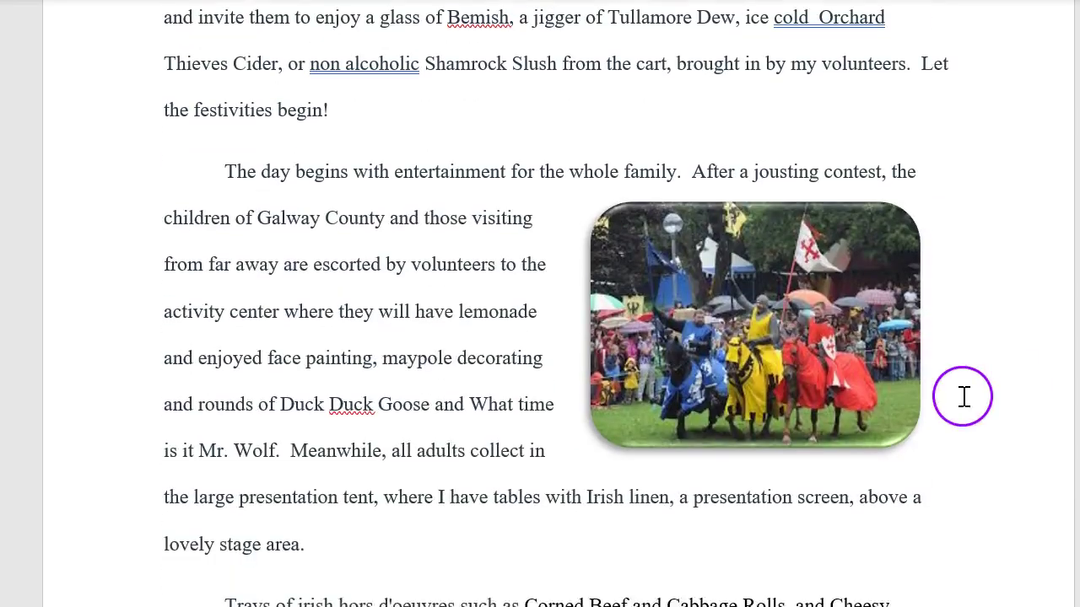
{"action": "left_click_drag", "start_coordinate": [771, 329], "coordinate": [581, 349]}
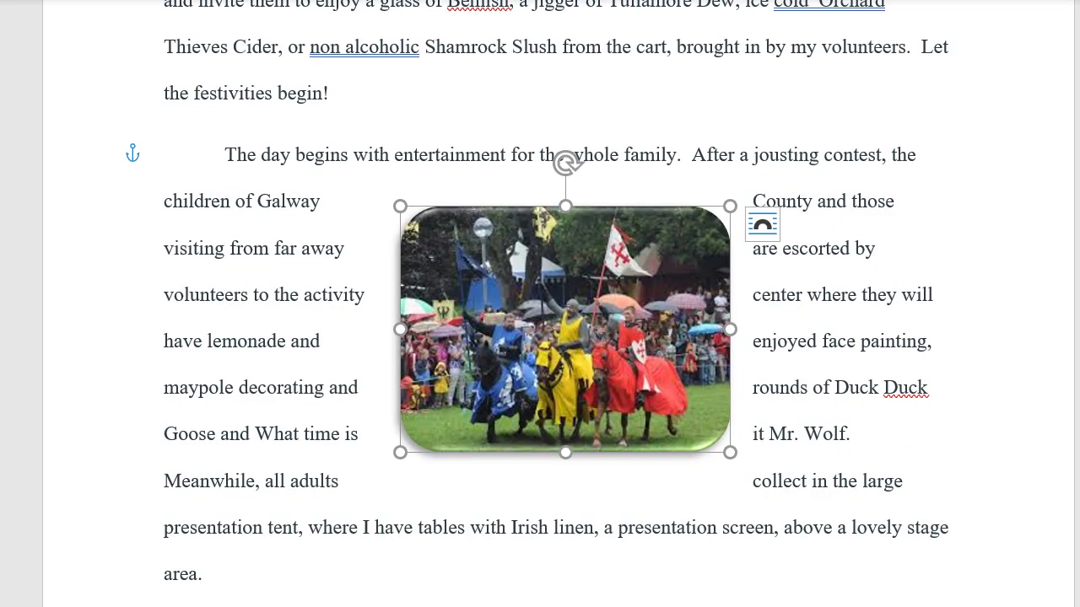
Copy outline section B, from the slide presentation text through both final guest introductions with their pictures, and paste it at the essay's end
{"action": "scroll", "coordinate": [558, 303], "scroll_direction": "up", "scroll_amount": 12}
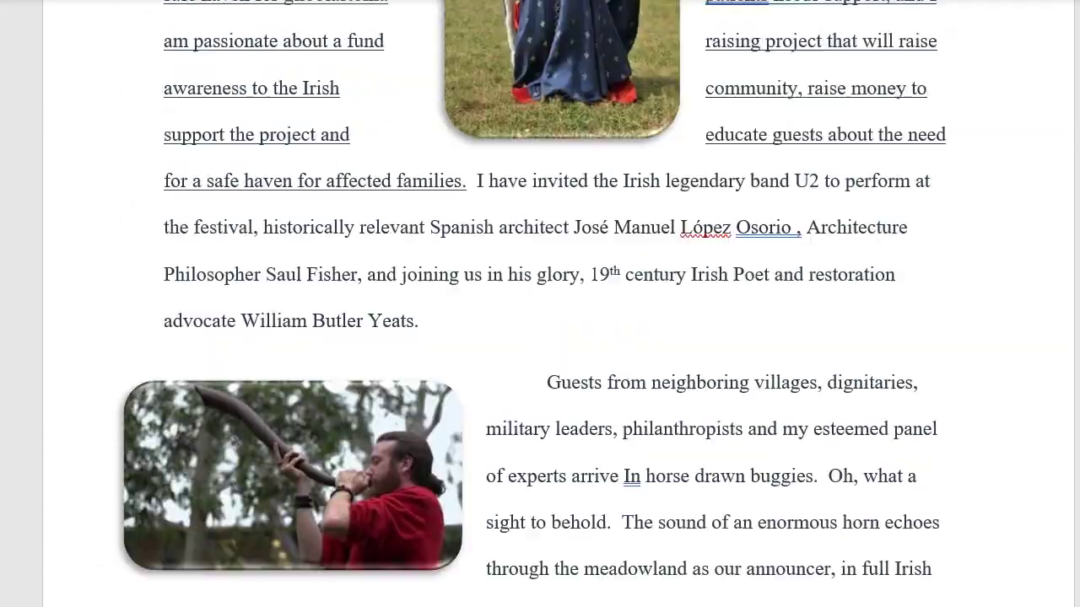
{"action": "scroll", "coordinate": [540, 304], "scroll_direction": "down", "scroll_amount": 15}
{"action": "scroll", "coordinate": [559, 303], "scroll_direction": "down", "scroll_amount": 10}
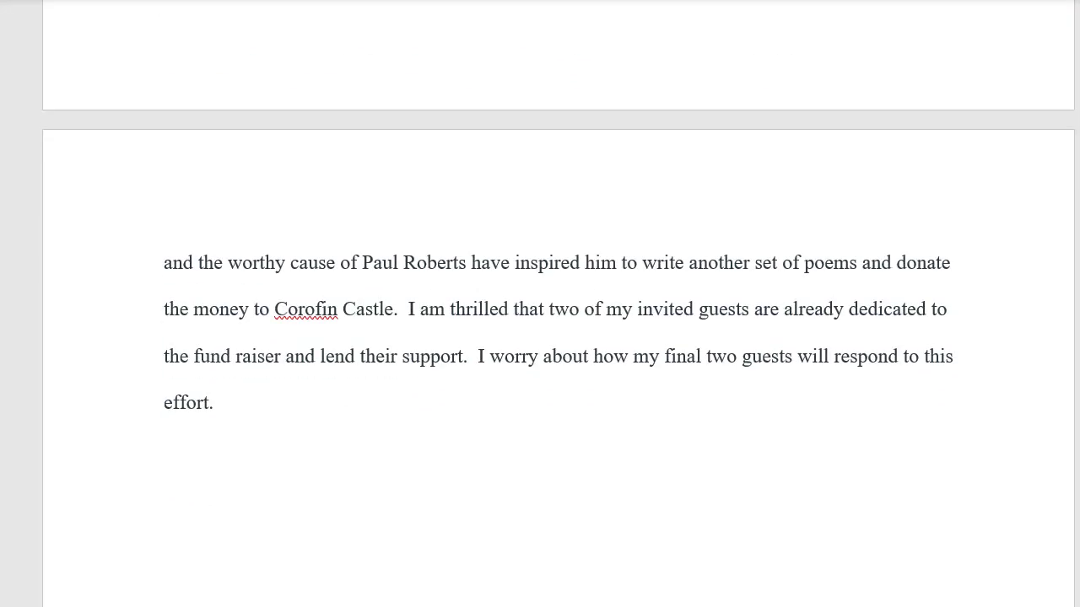
{"action": "scroll", "coordinate": [559, 303], "scroll_direction": "down", "scroll_amount": 2}
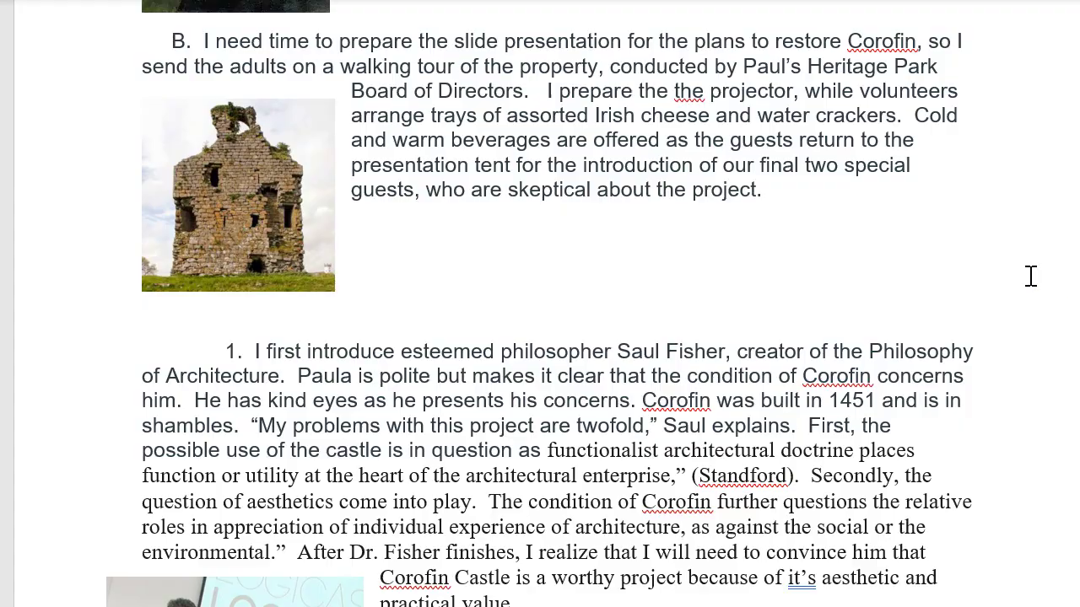
{"action": "left_click", "coordinate": [1031, 275]}
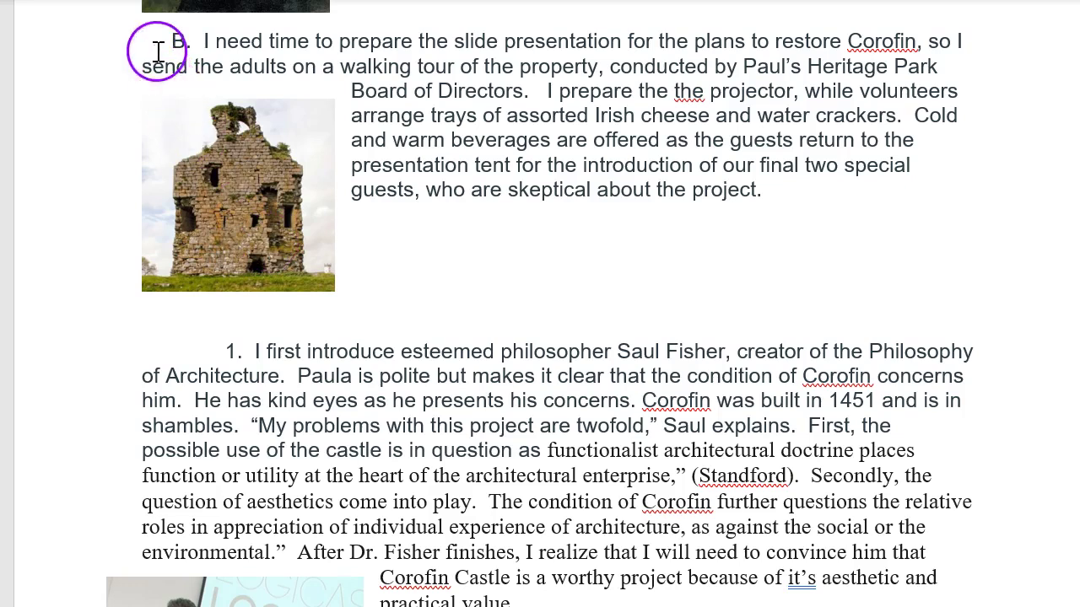
{"action": "left_click_drag", "start_coordinate": [199, 41], "coordinate": [532, 593]}
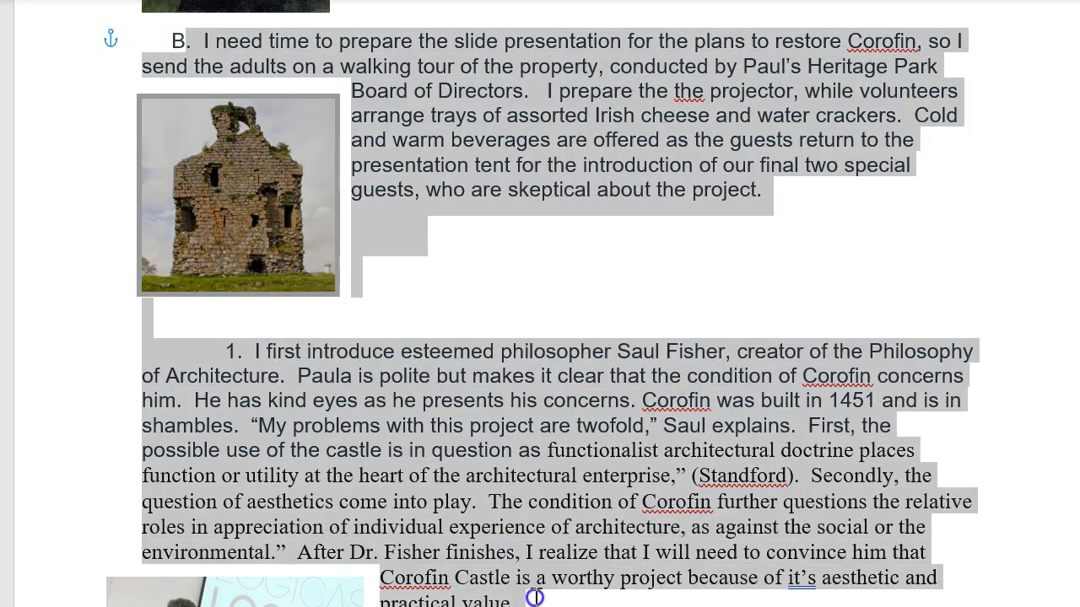
{"action": "key", "text": "ctrl+v"}
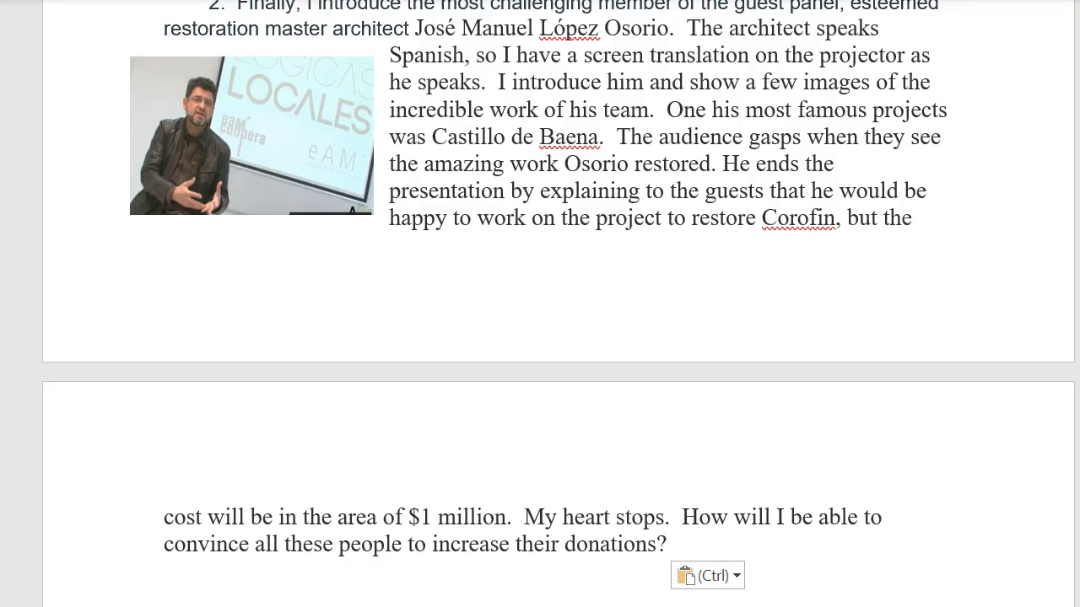
Review the pasted section and the Yeats pages above it, examining the placement of the castle plan drawings and the text formatting
{"action": "scroll", "coordinate": [540, 304], "scroll_direction": "up", "scroll_amount": 10}
{"action": "scroll", "coordinate": [540, 304], "scroll_direction": "up", "scroll_amount": 3}
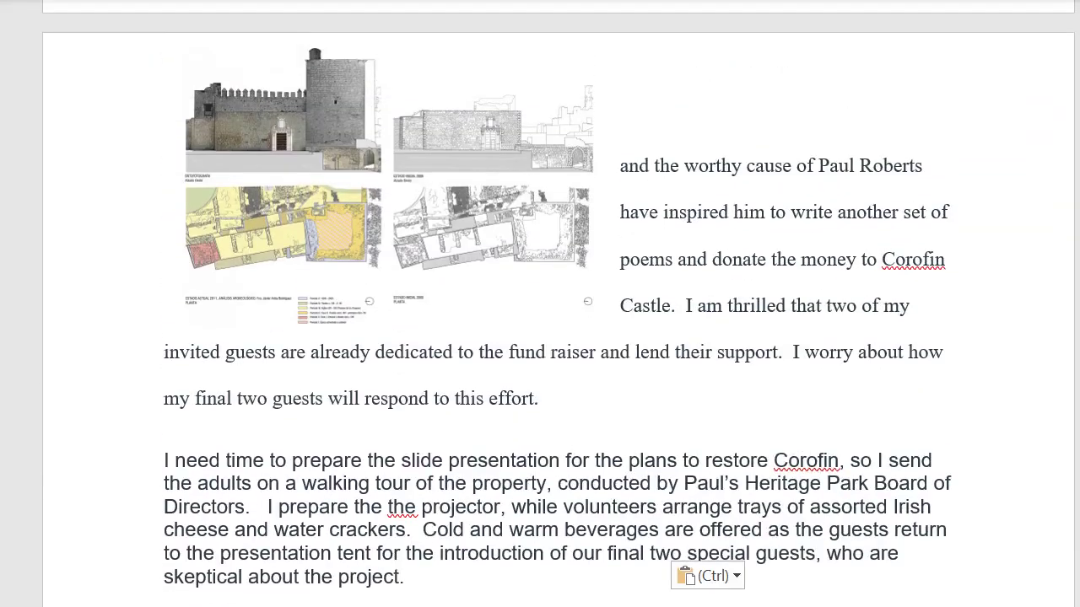
{"action": "scroll", "coordinate": [540, 303], "scroll_direction": "up", "scroll_amount": 12}
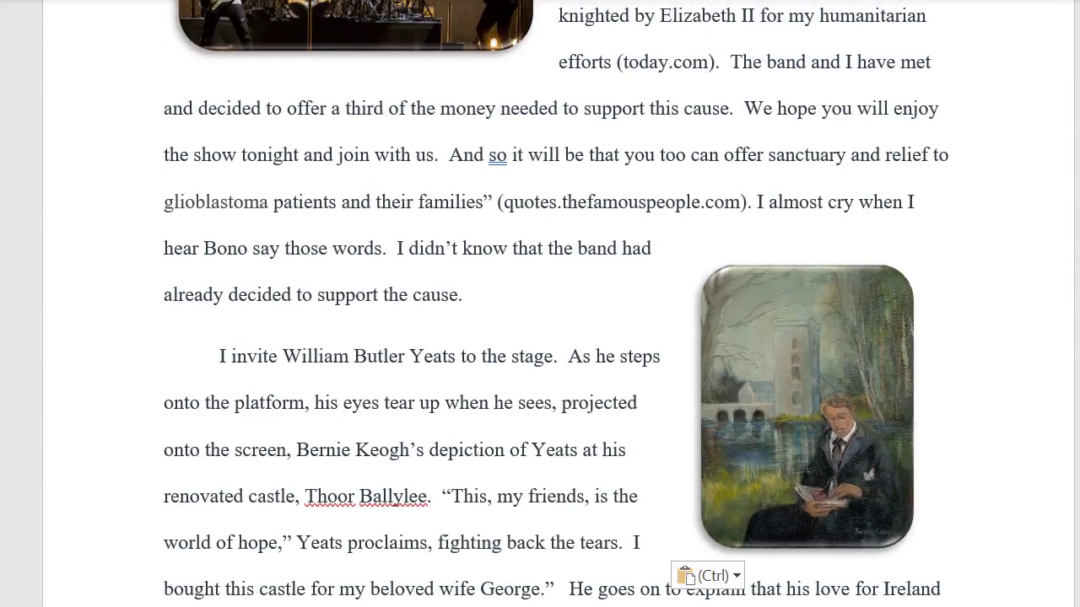
{"action": "scroll", "coordinate": [540, 304], "scroll_direction": "down", "scroll_amount": 2}
{"action": "scroll", "coordinate": [539, 303], "scroll_direction": "down", "scroll_amount": 6}
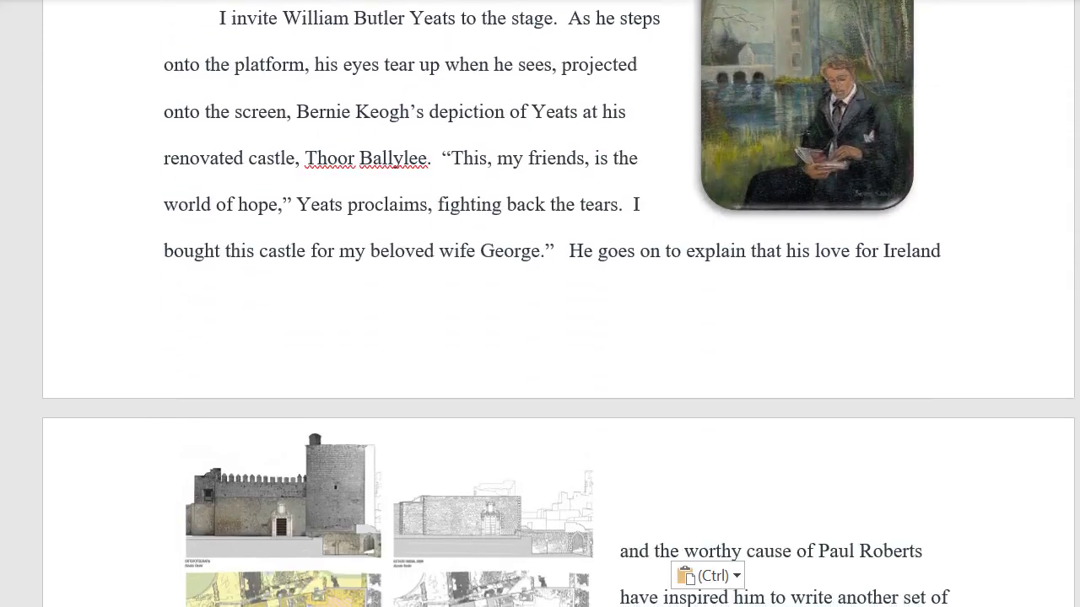
{"action": "scroll", "coordinate": [540, 304], "scroll_direction": "down", "scroll_amount": 8}
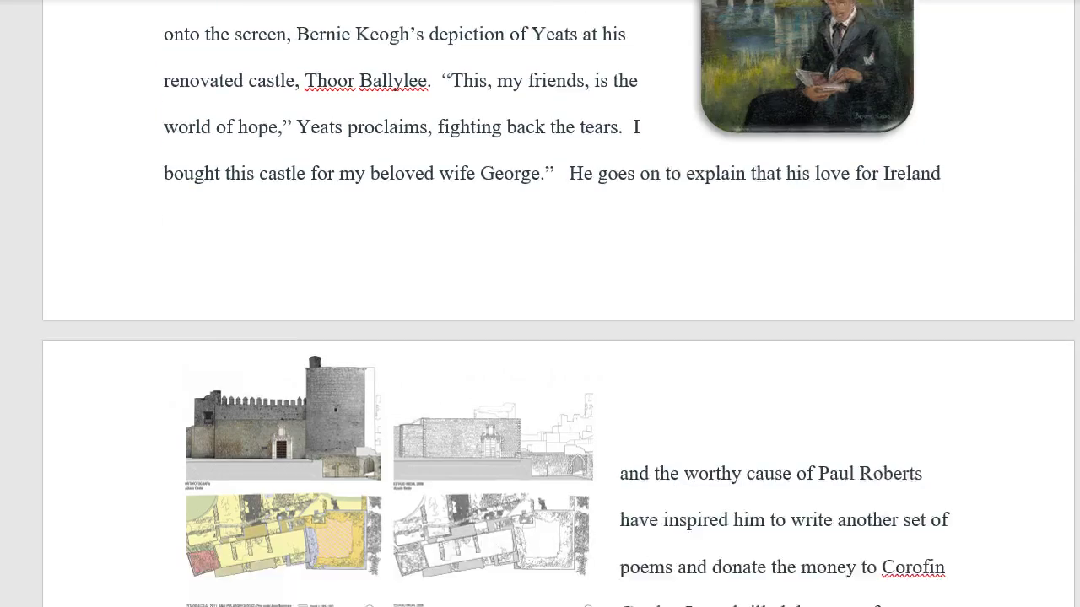
{"action": "scroll", "coordinate": [539, 304], "scroll_direction": "down", "scroll_amount": 4}
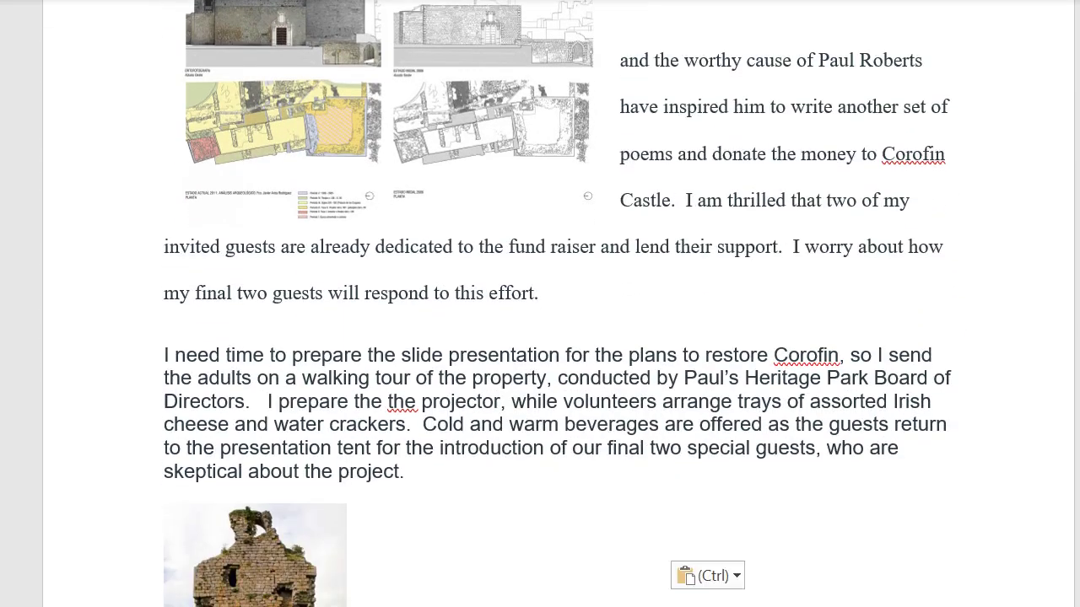